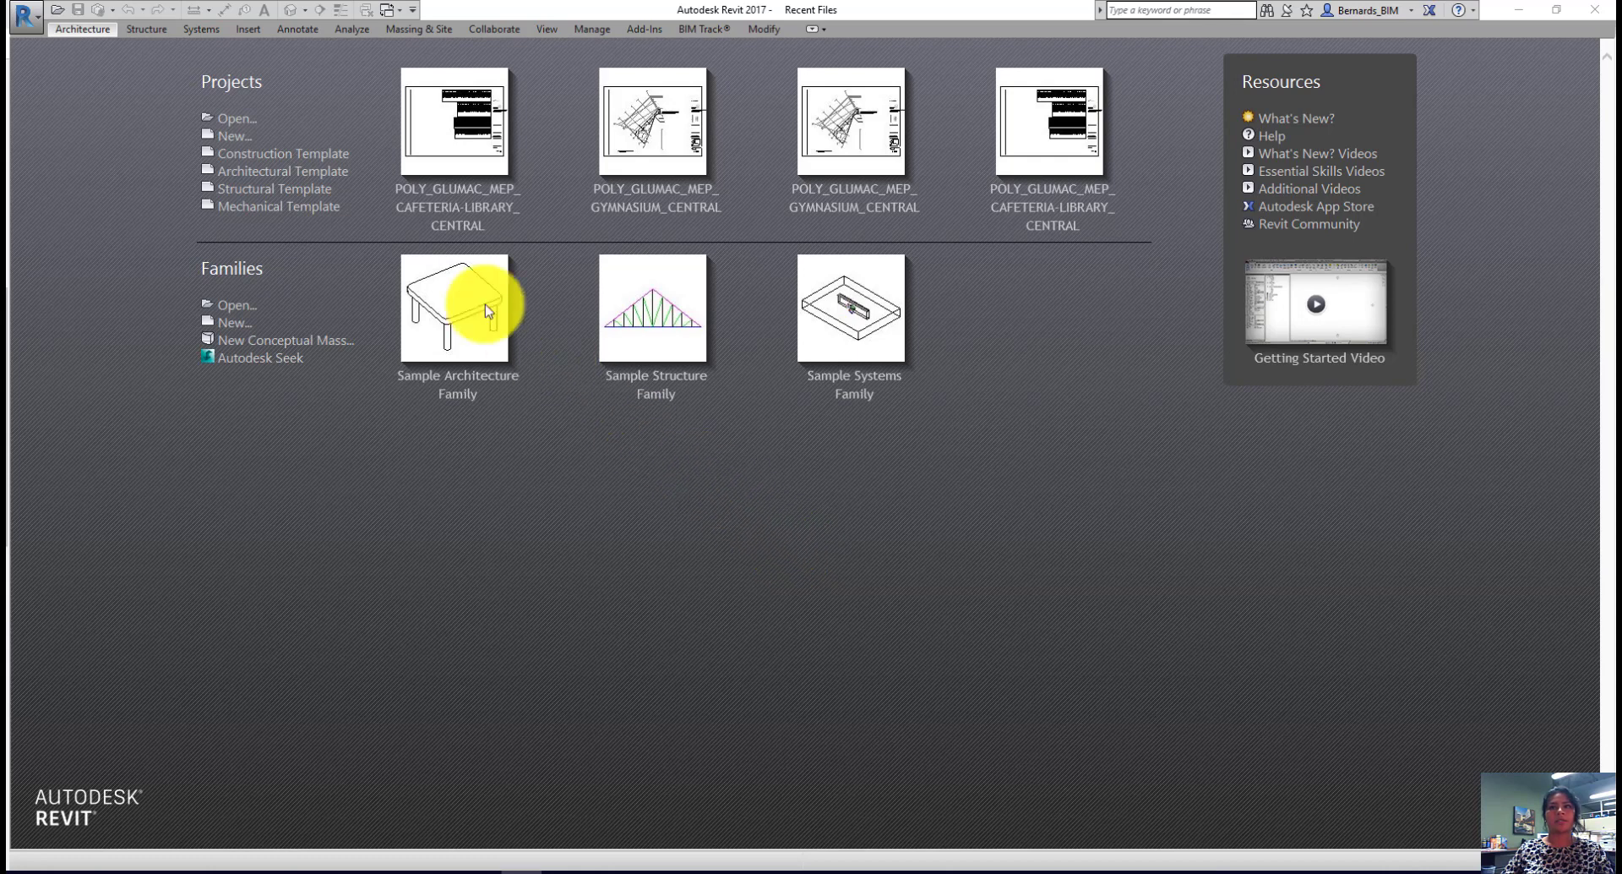
Step: Open POLY_GLUMAC_MEP_CAFETERIA-LIBRARY_CENTRAL from the 1657 Poly folder, detached from central with worksets preserved, ignoring the unresolved references
{"action": "left_click", "coordinate": [245, 118]}
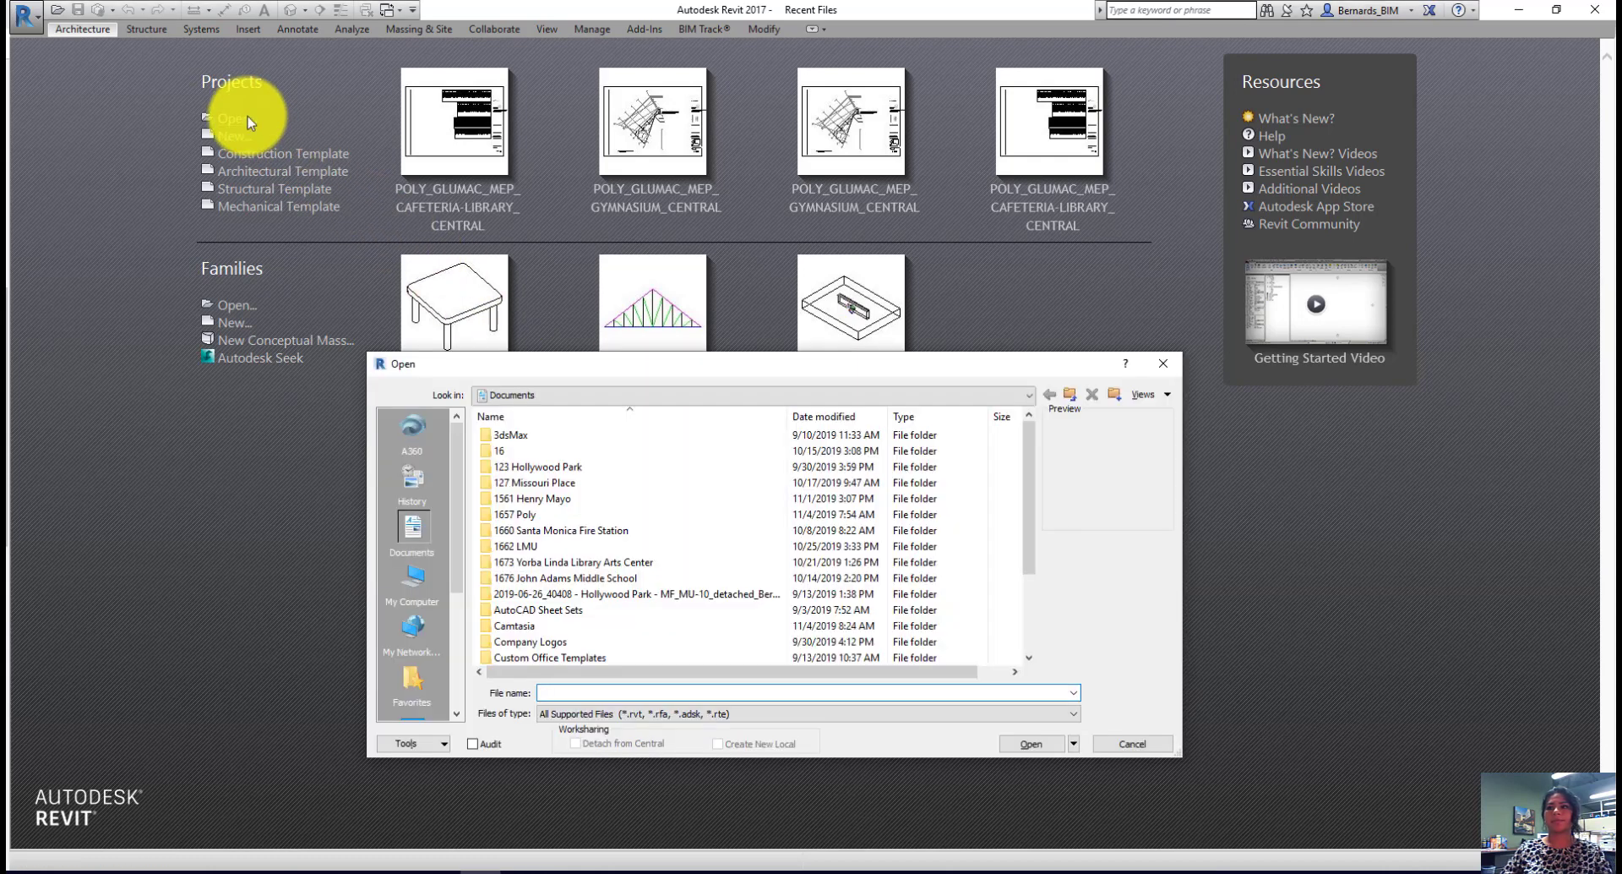
{"action": "double_click", "coordinate": [514, 514]}
{"action": "left_click", "coordinate": [561, 438]}
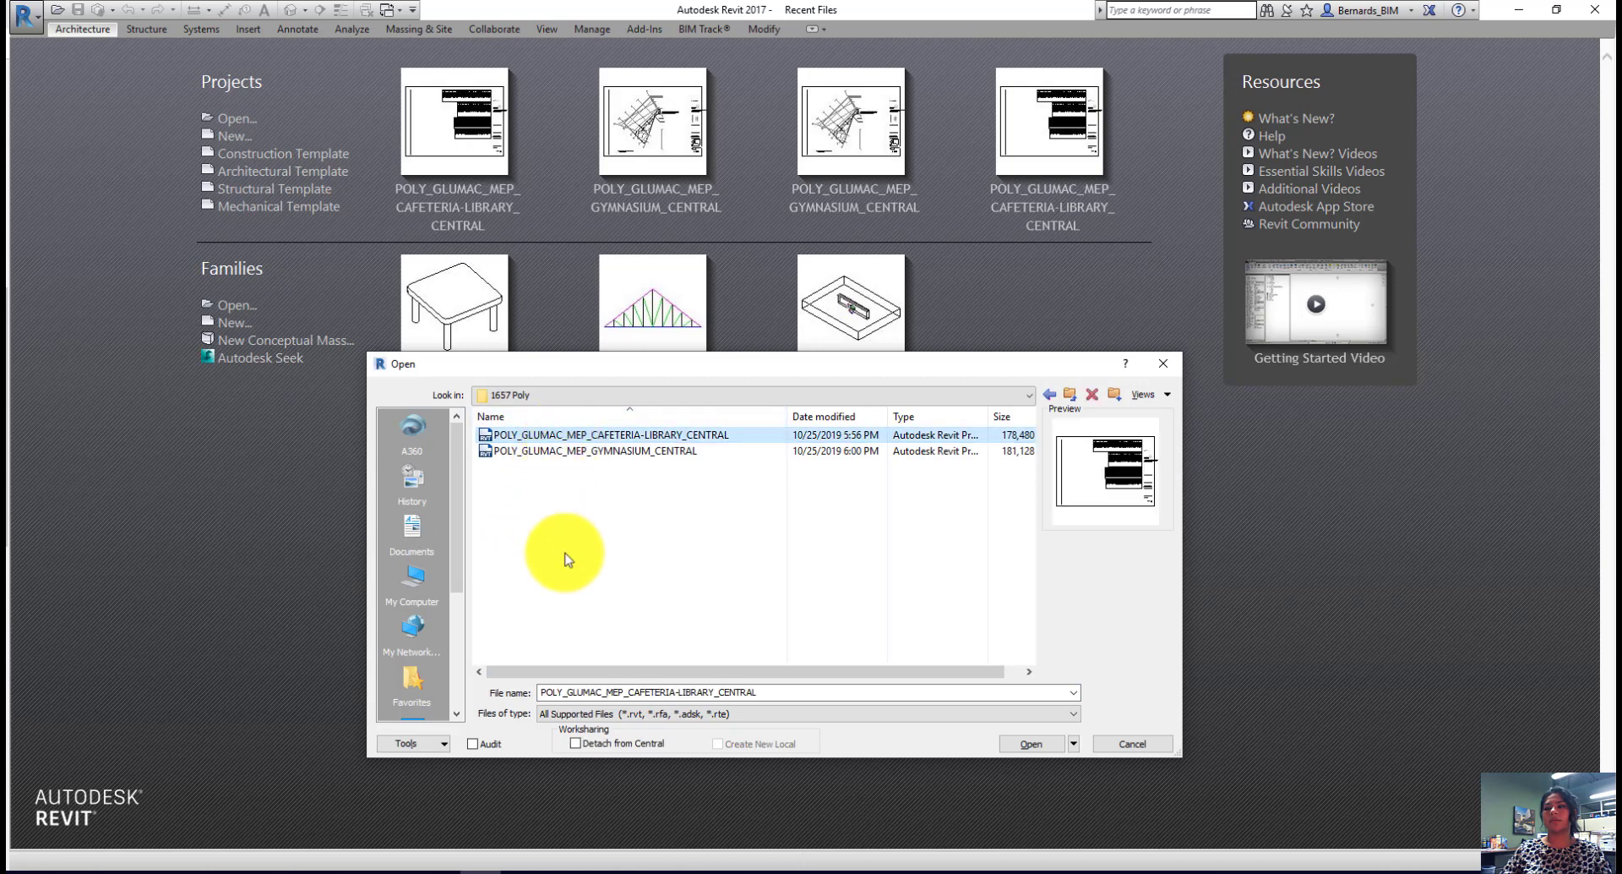
{"action": "left_click", "coordinate": [575, 743]}
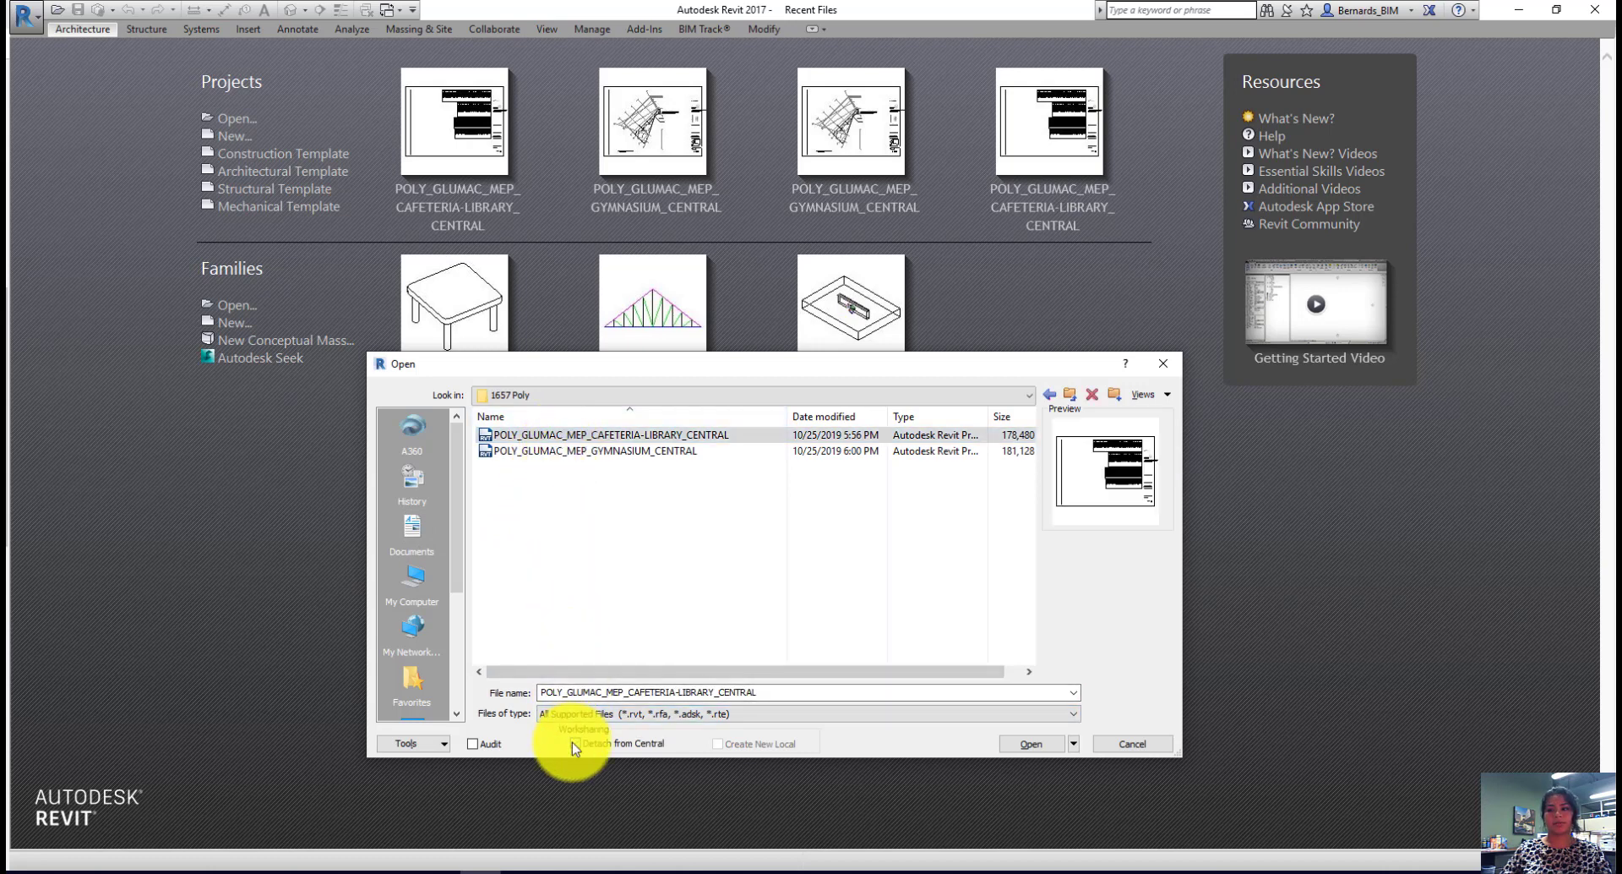
{"action": "left_click", "coordinate": [1019, 744]}
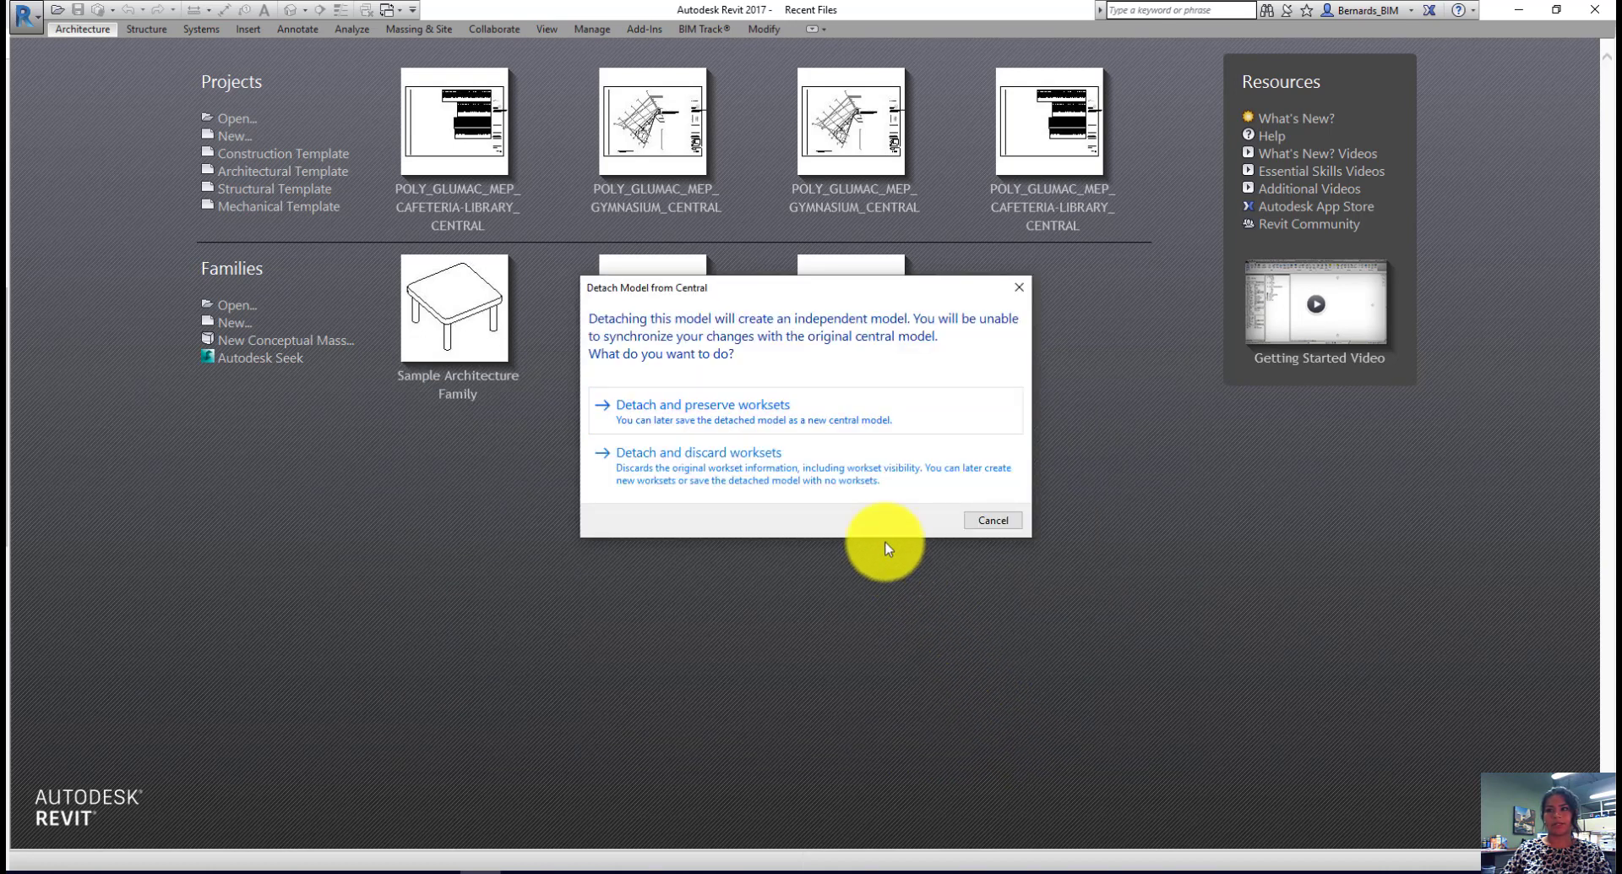
{"action": "left_click", "coordinate": [805, 421]}
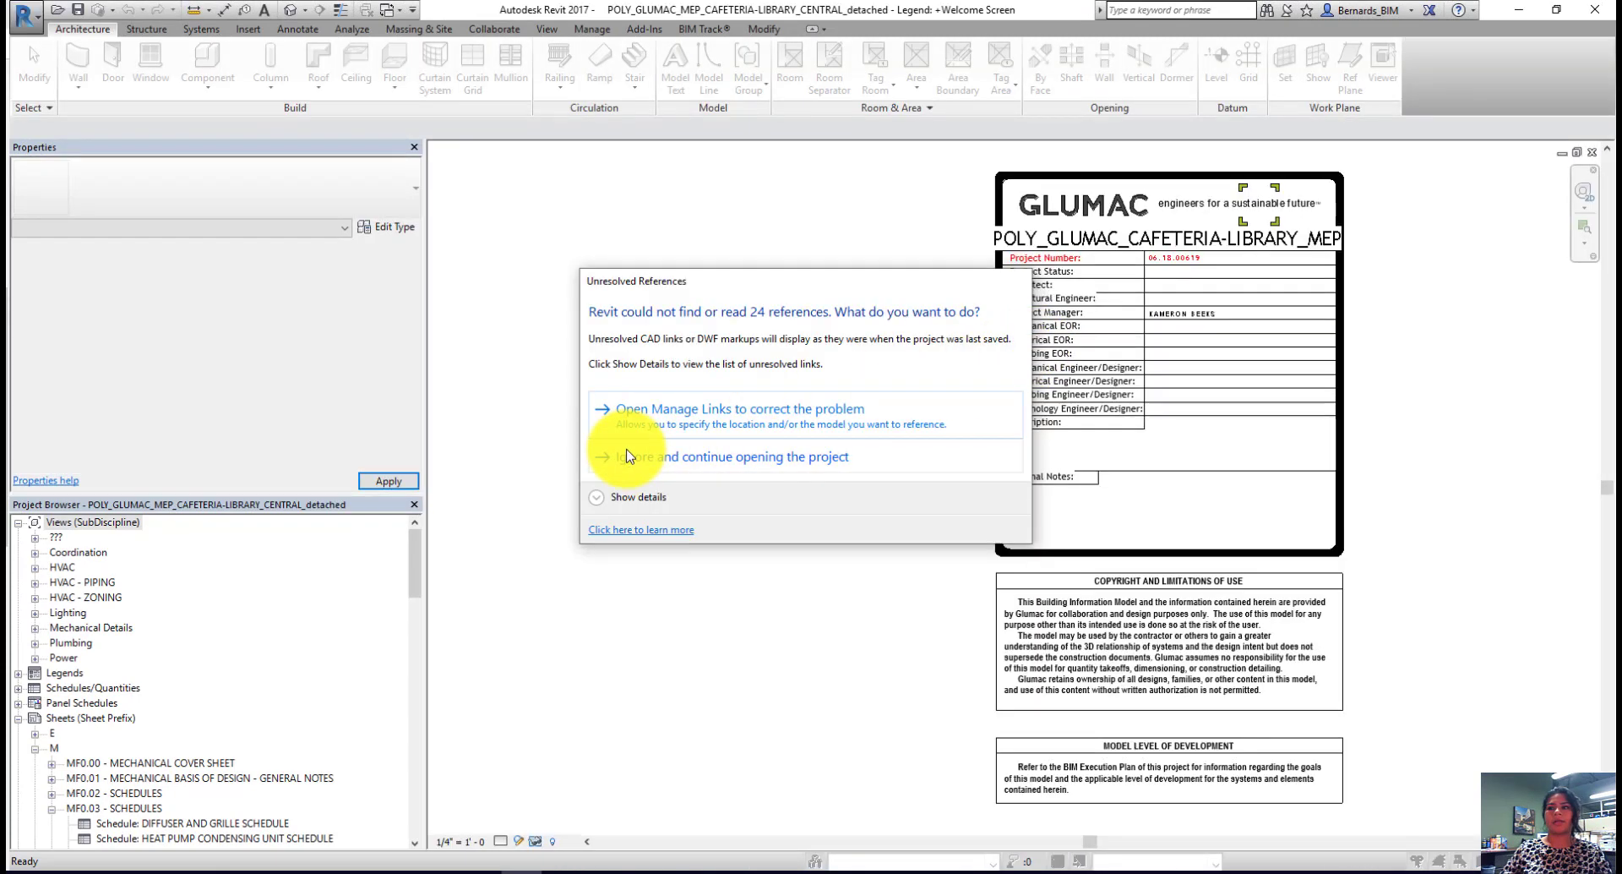
{"action": "left_click", "coordinate": [705, 467]}
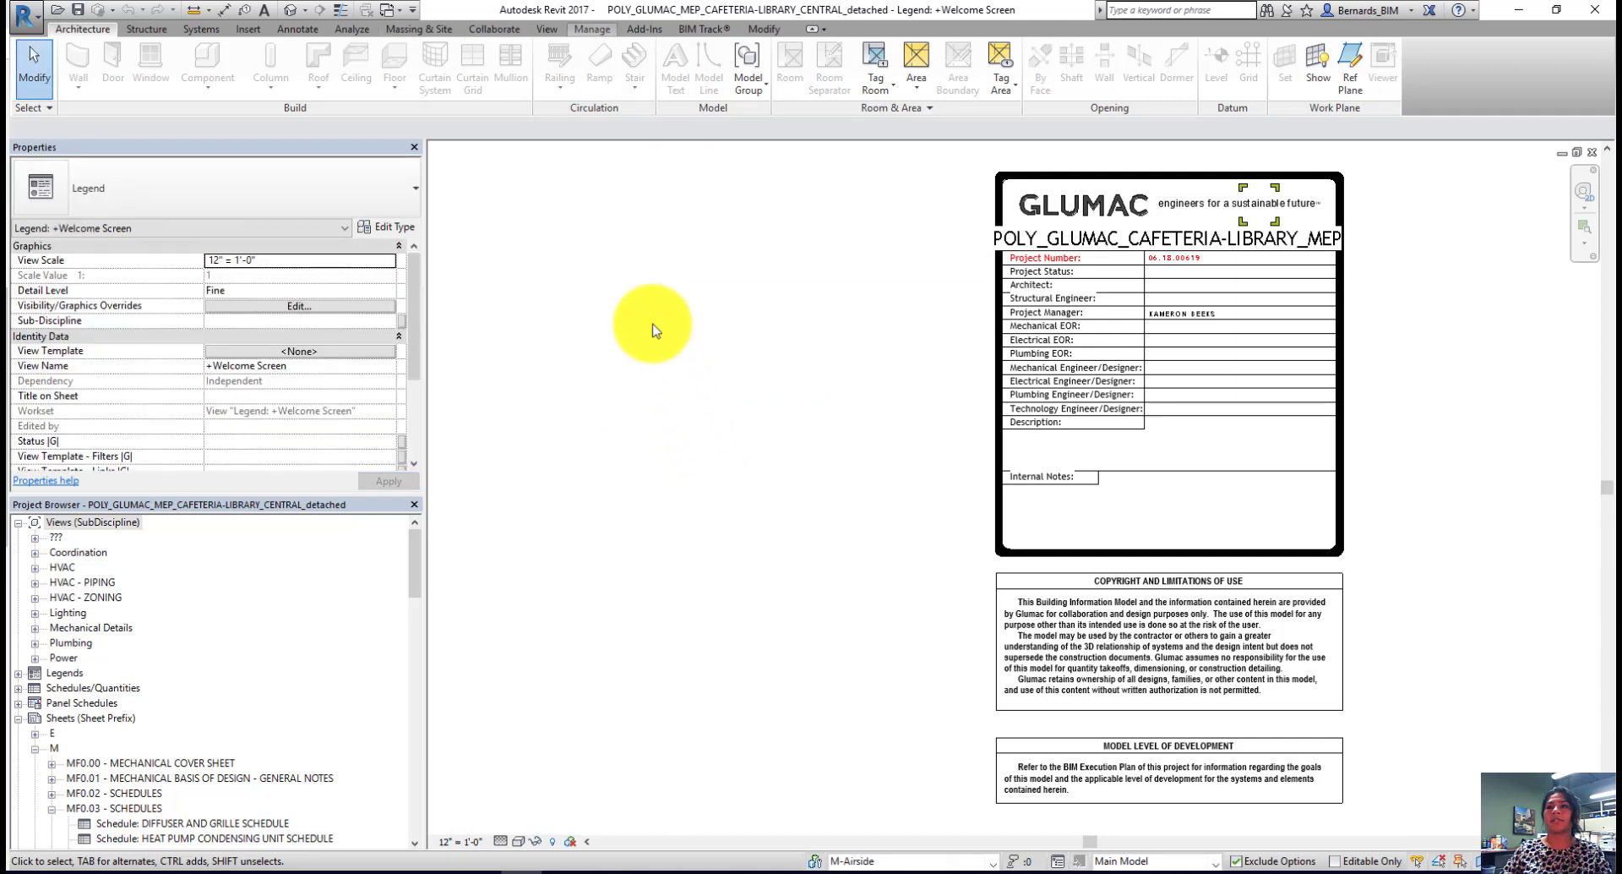
Step: Open the default 3D view of the detached model
{"action": "left_click", "coordinate": [546, 32]}
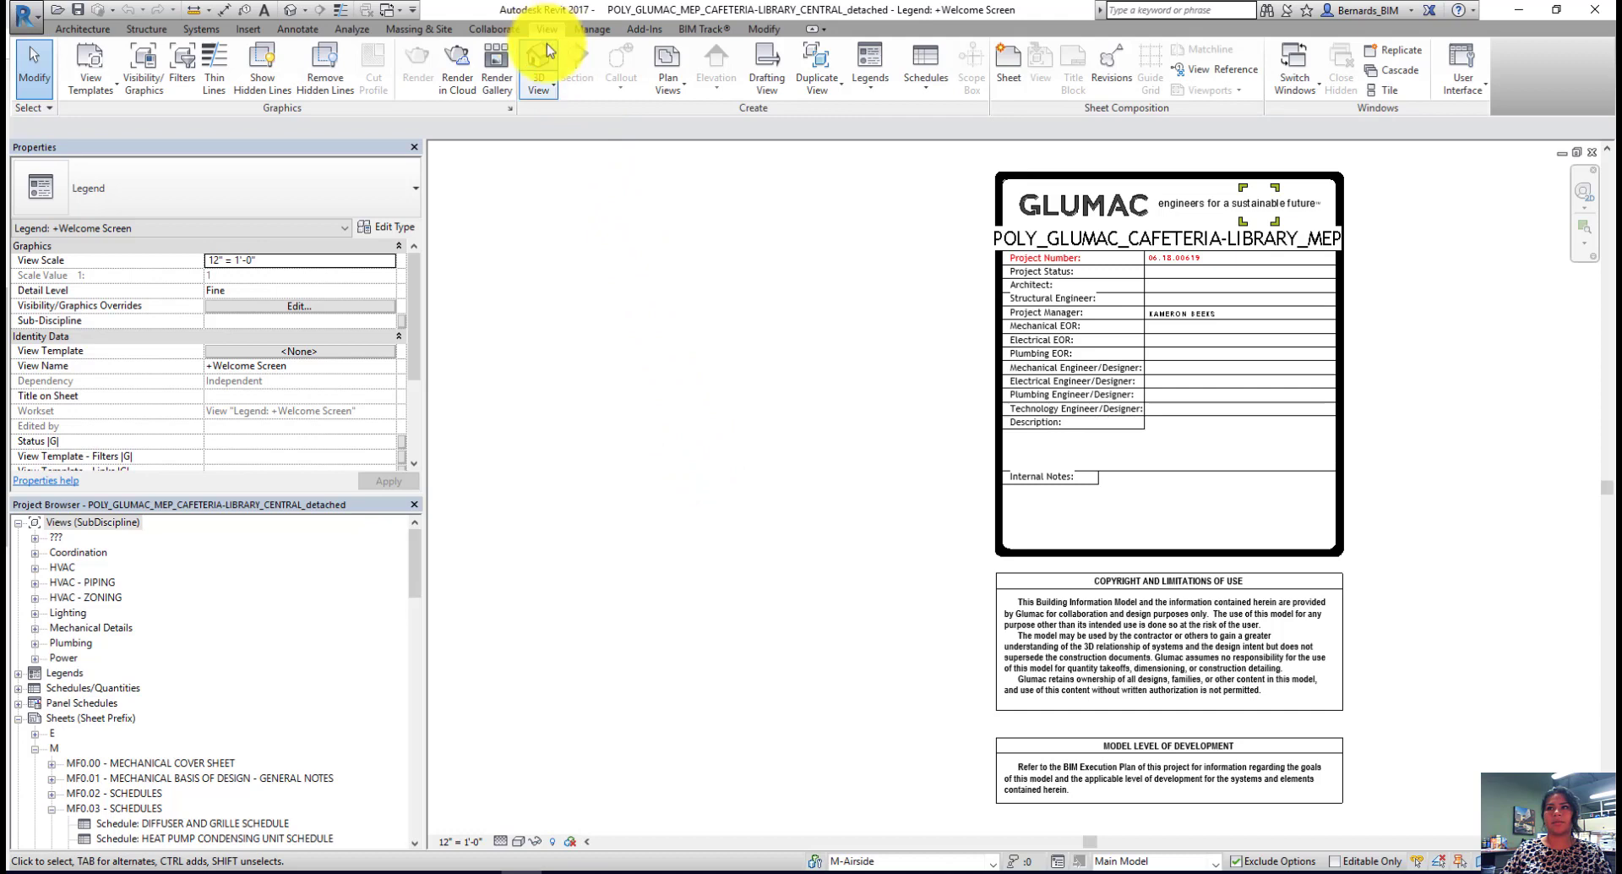
{"action": "left_click", "coordinate": [545, 88]}
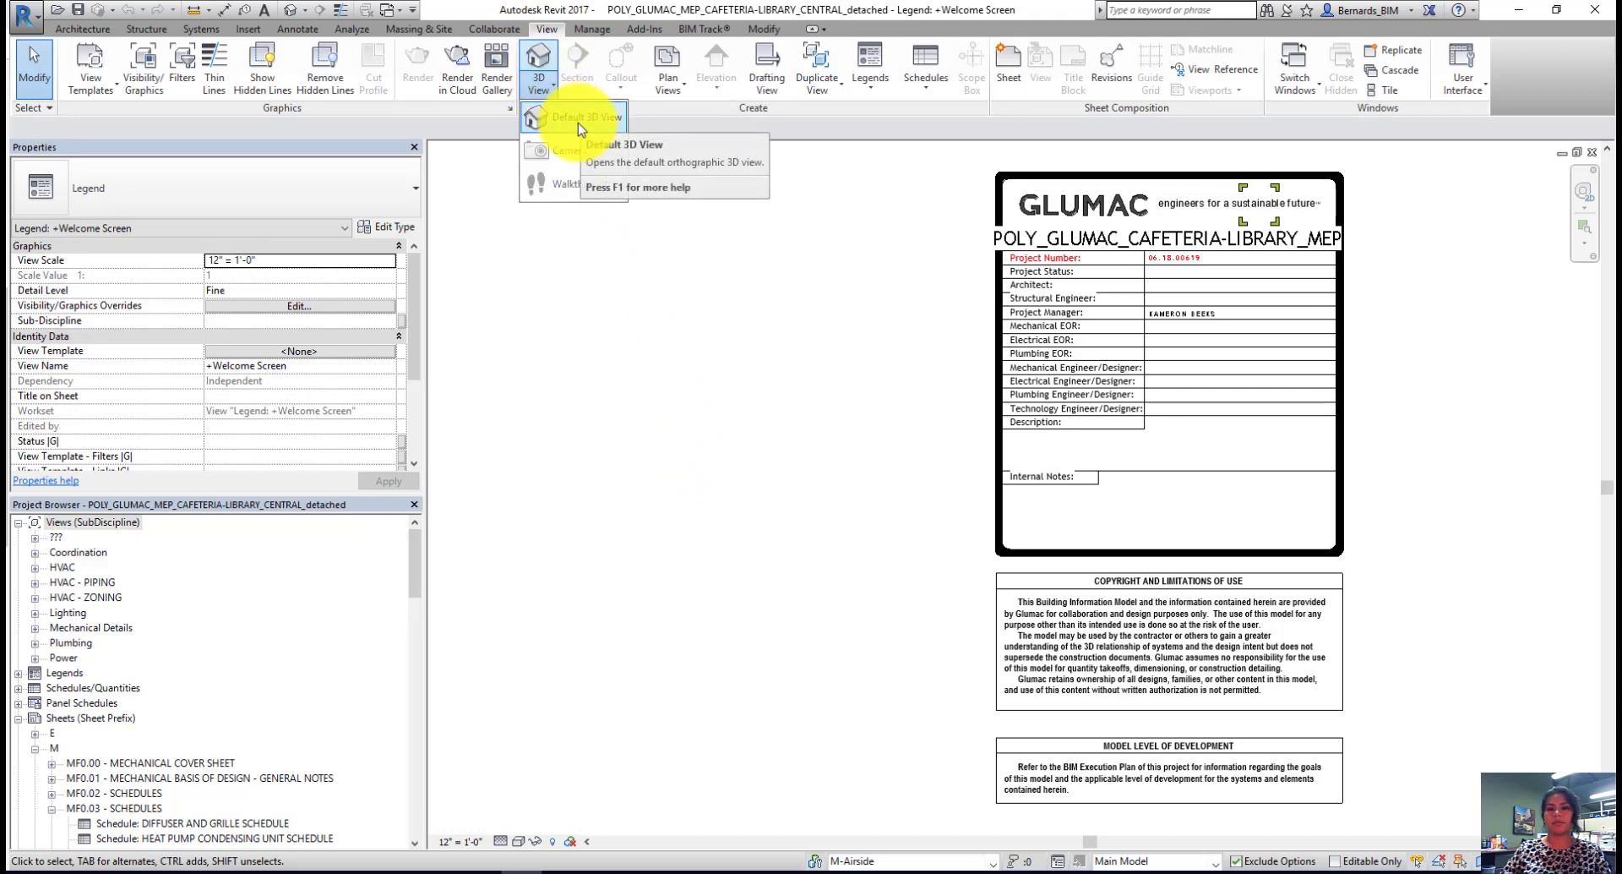
{"action": "left_click", "coordinate": [577, 123]}
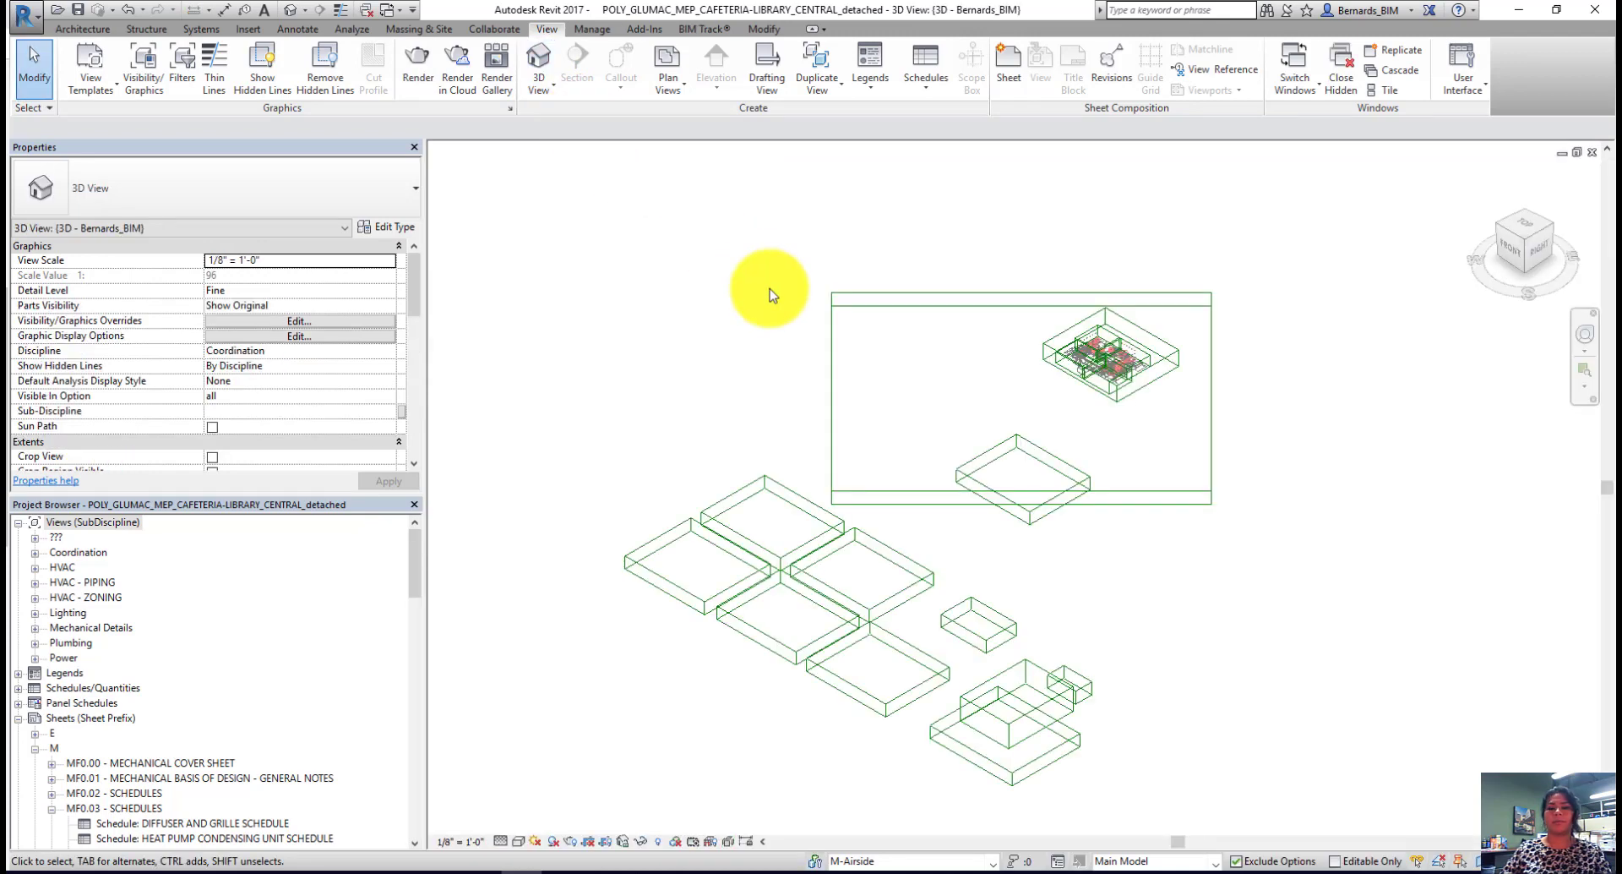
Step: In the project's worksets, set Opened to No for every workset from Links through Spaces and Zones
{"action": "left_click", "coordinate": [814, 861]}
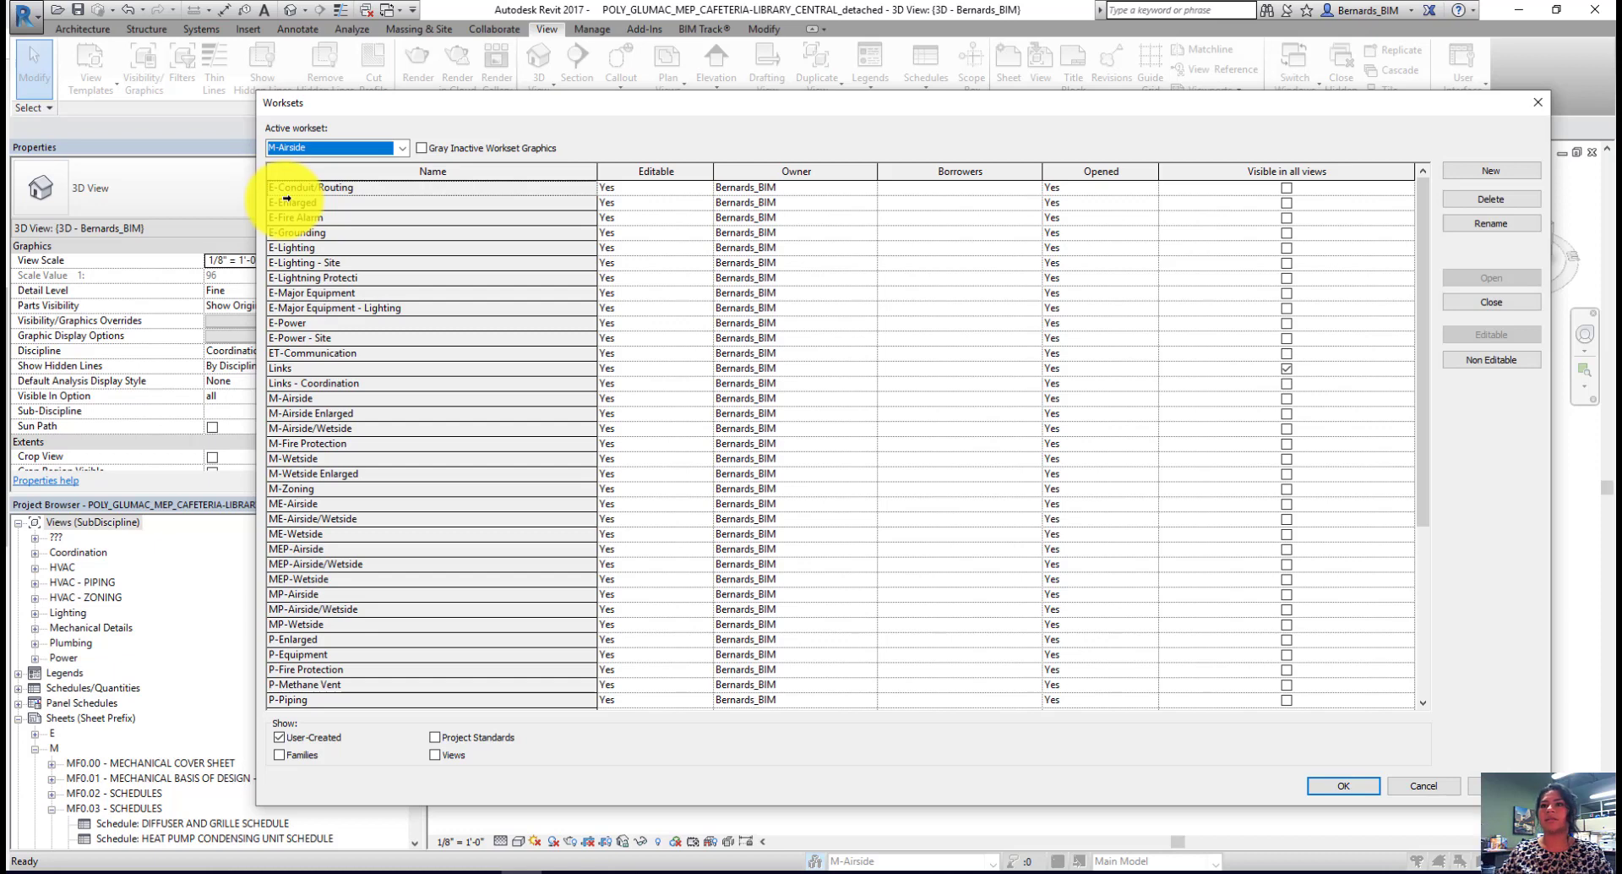
{"action": "left_click", "coordinate": [308, 370]}
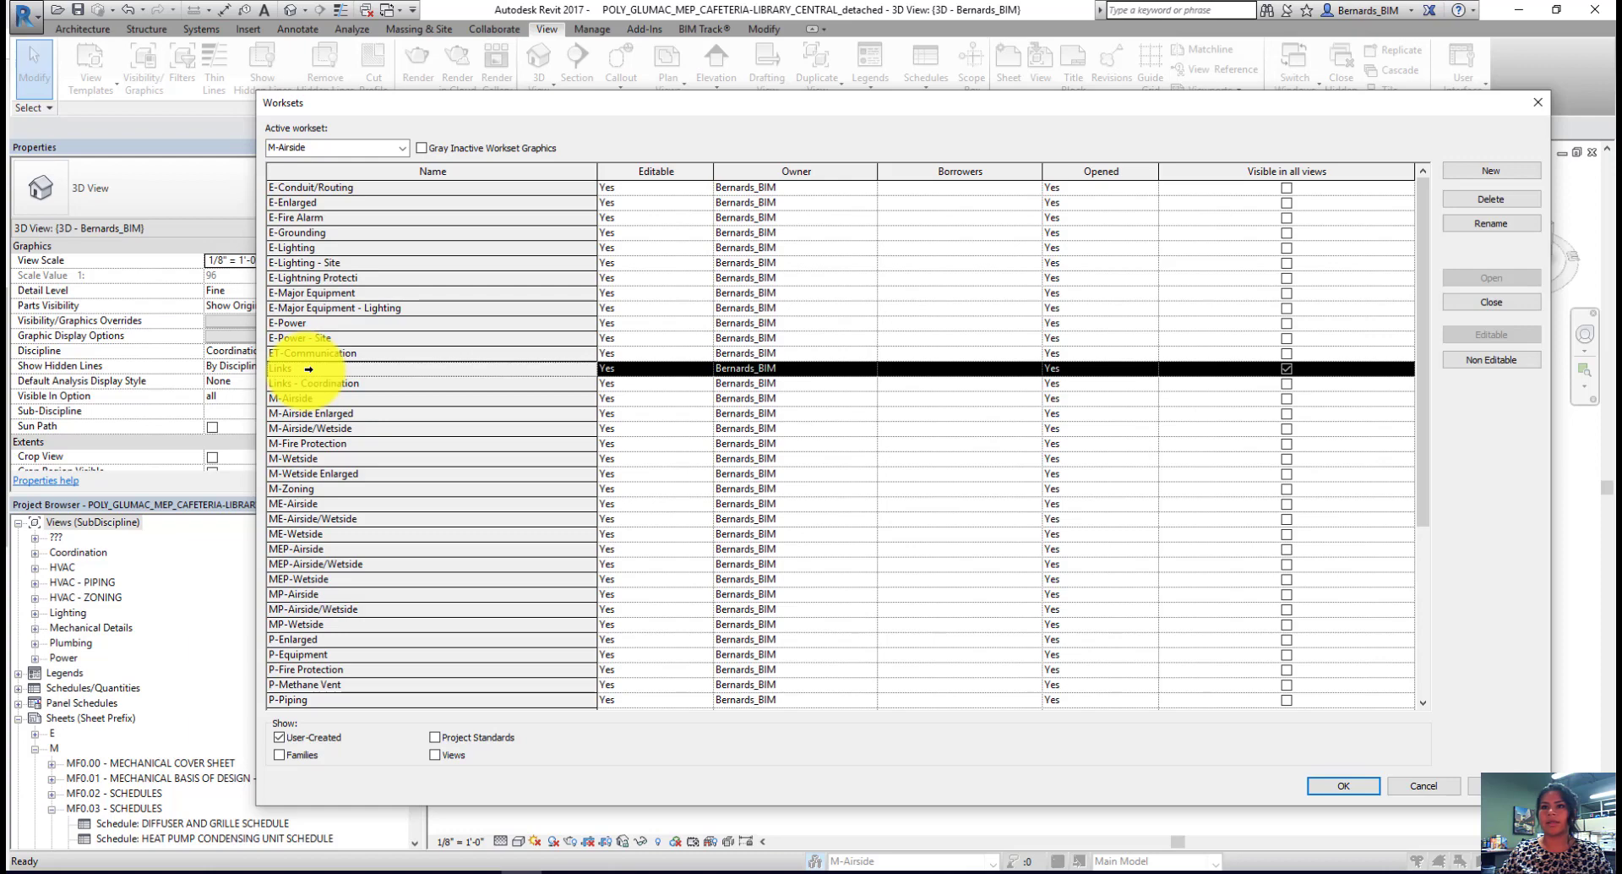
{"action": "scroll", "coordinate": [308, 369], "scroll_direction": "down", "scroll_amount": 6}
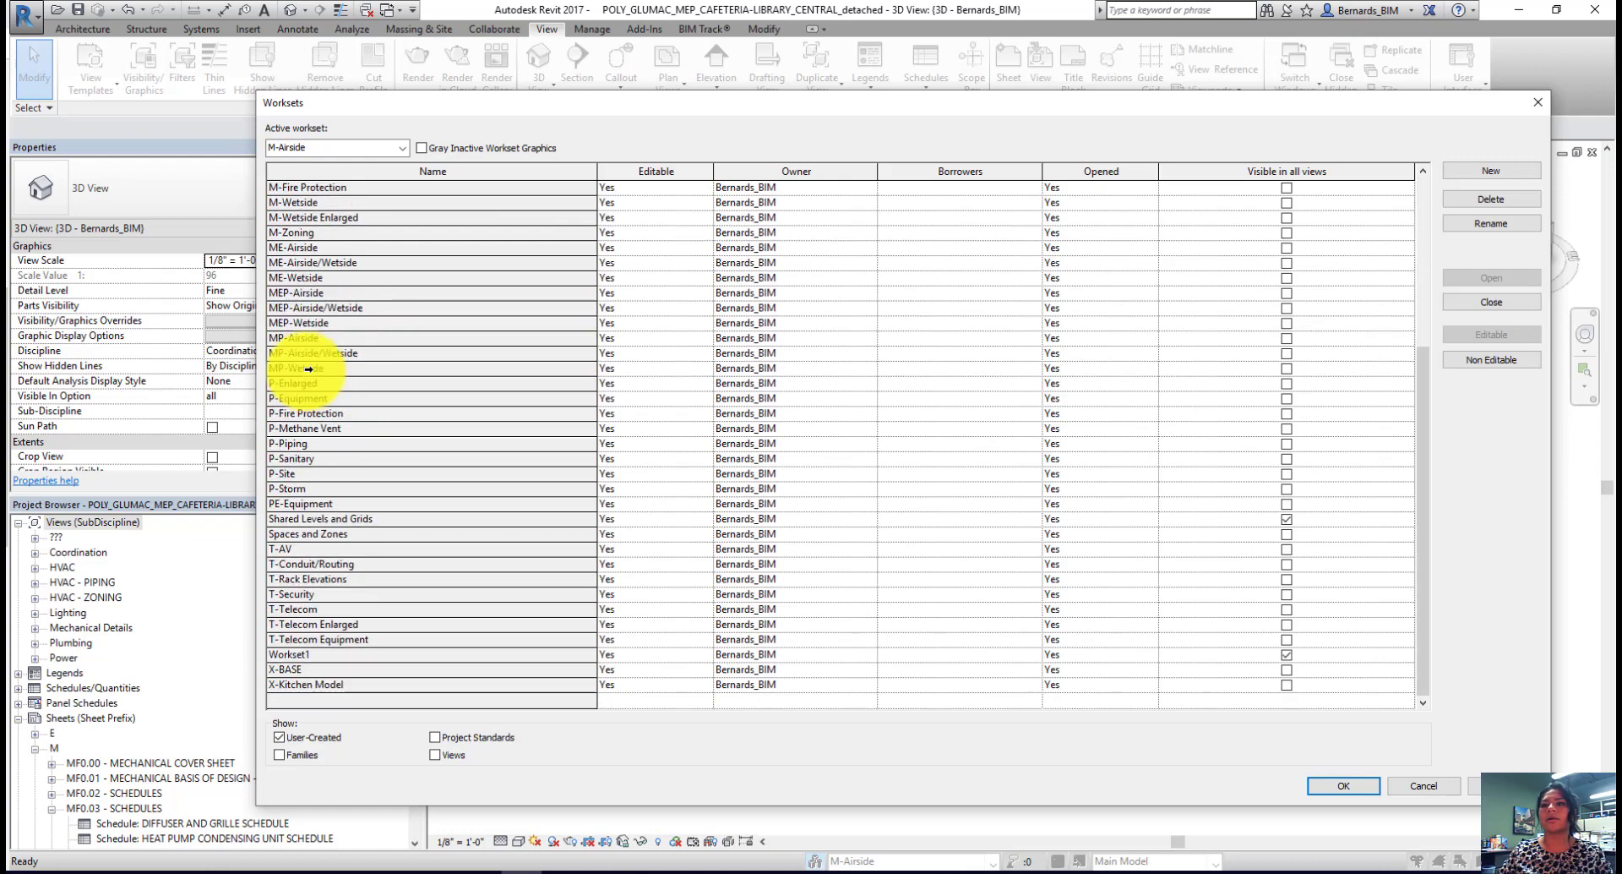
{"action": "left_click", "coordinate": [308, 533], "text": "shift"}
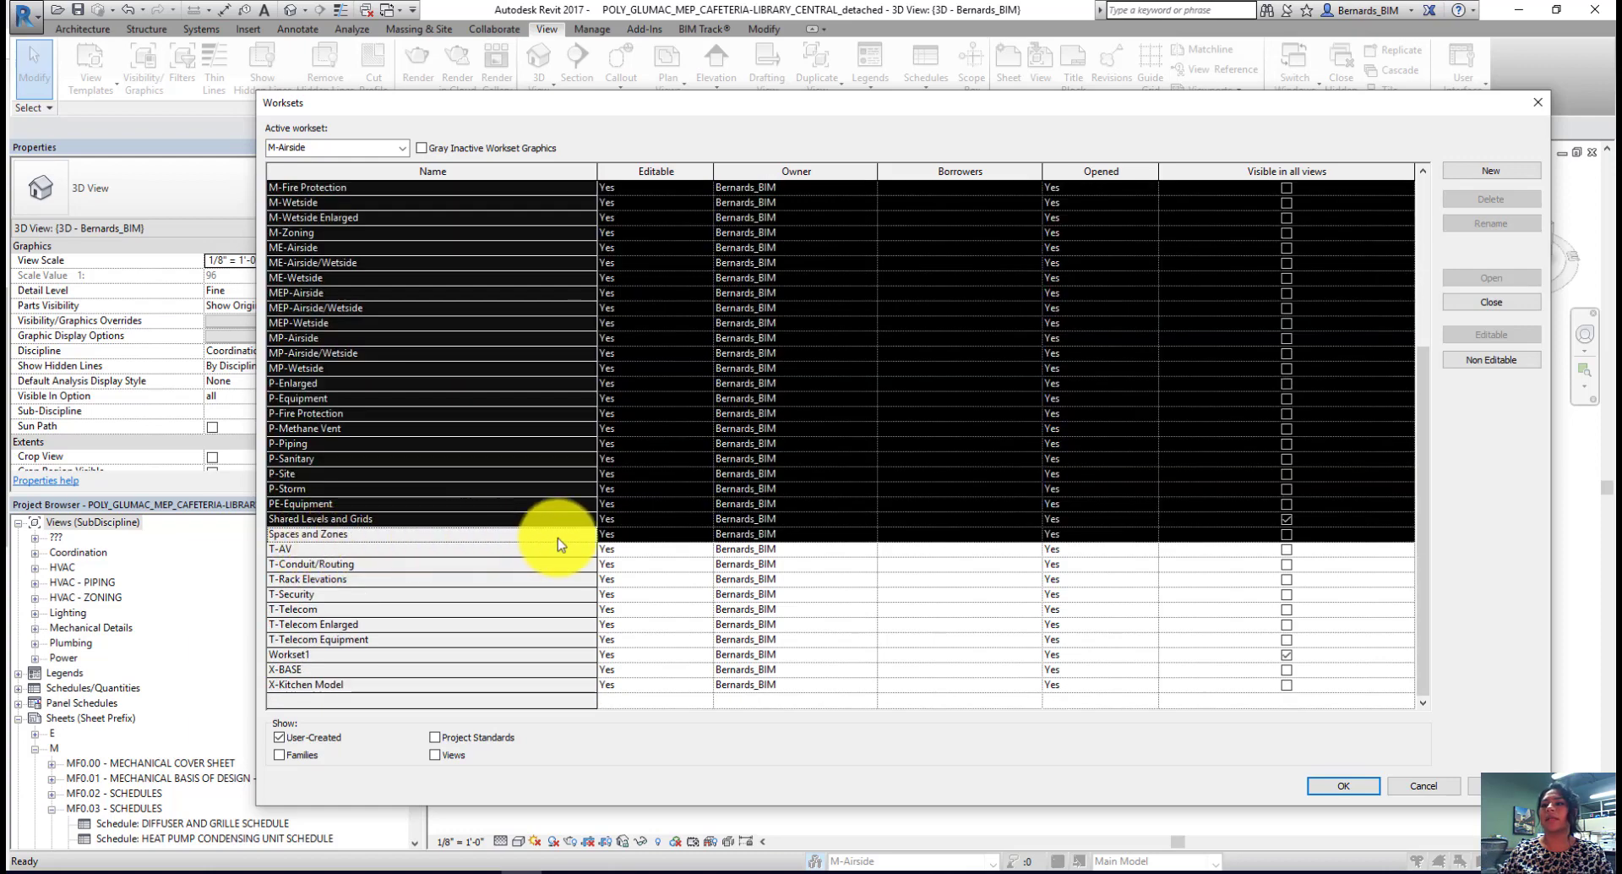
{"action": "left_click", "coordinate": [1083, 531]}
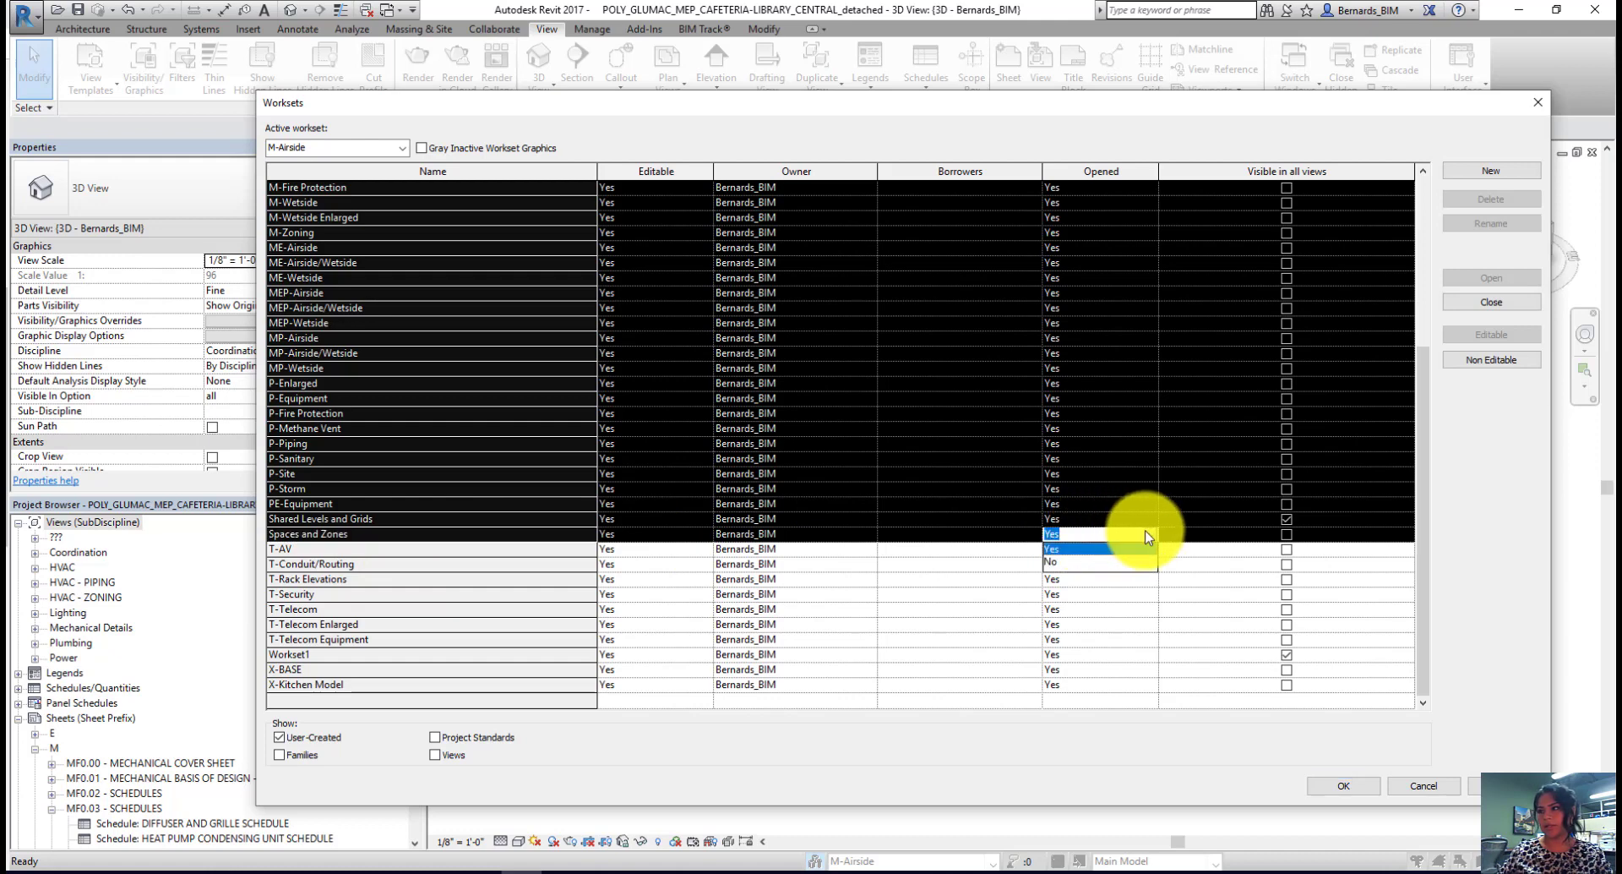
{"action": "left_click", "coordinate": [1122, 565]}
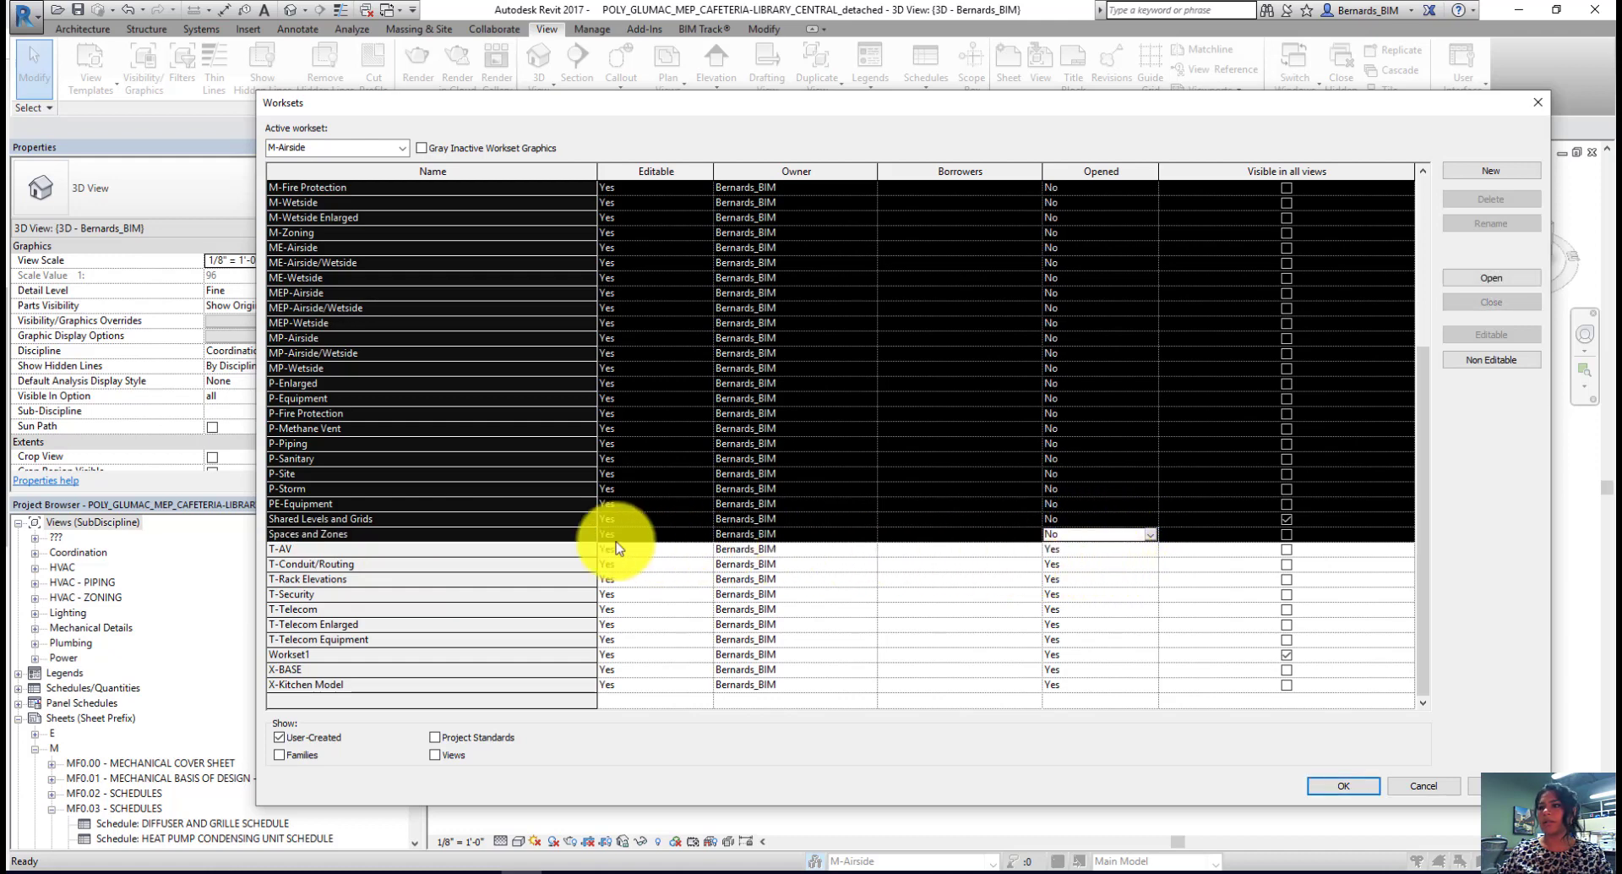
{"action": "left_click", "coordinate": [575, 538]}
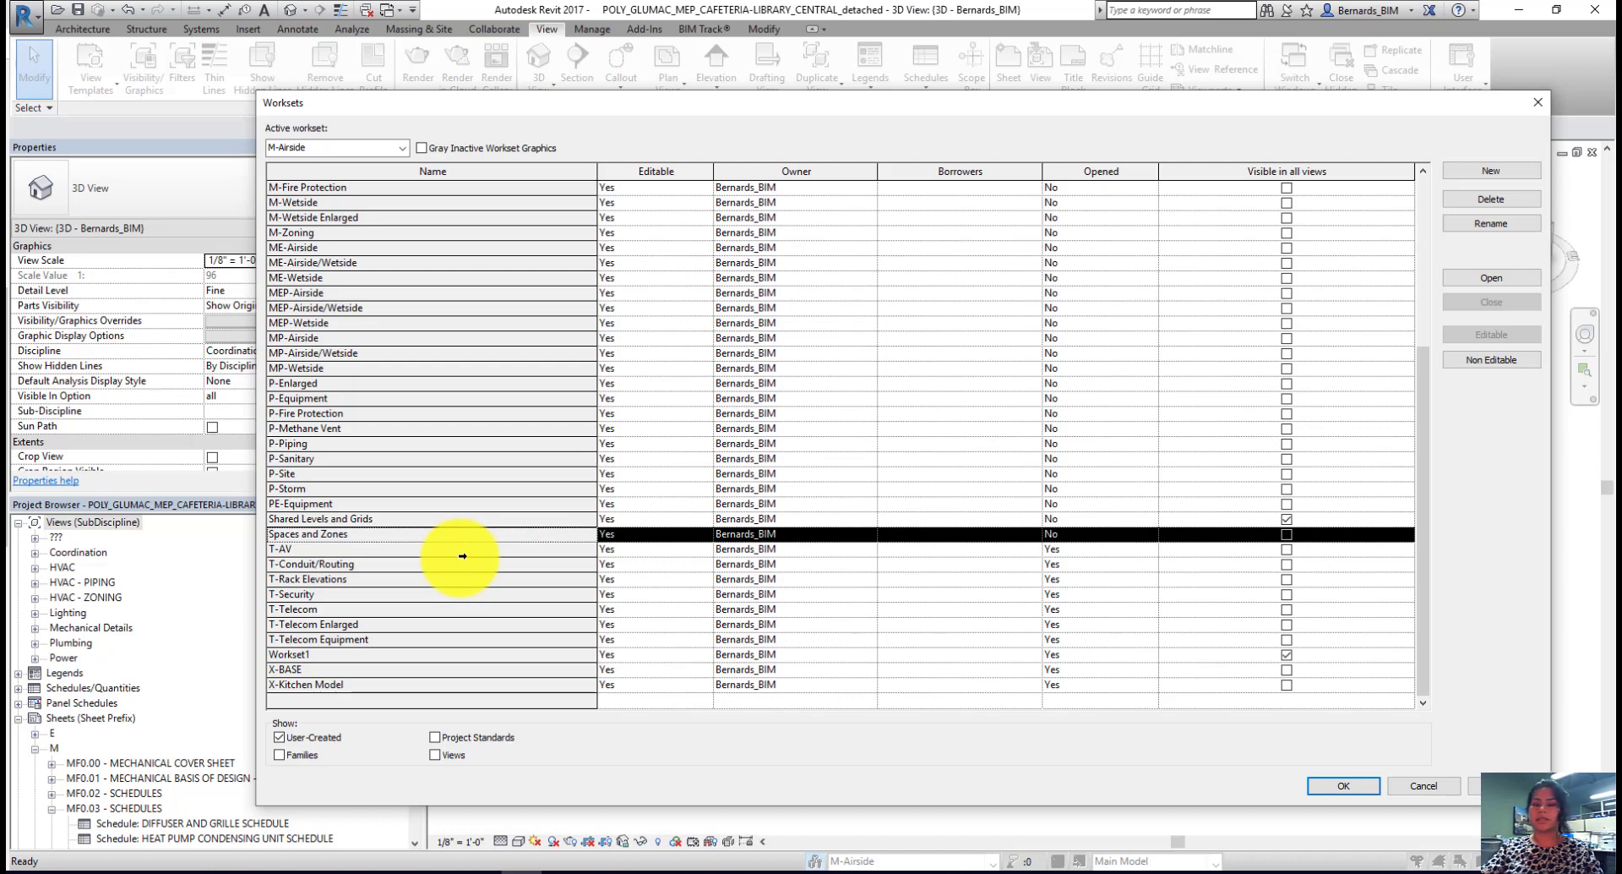
Step: Set Opened to No for Workset1, X-BASE and X-Kitchen Model, and apply the workset changes
{"action": "left_click", "coordinate": [416, 655]}
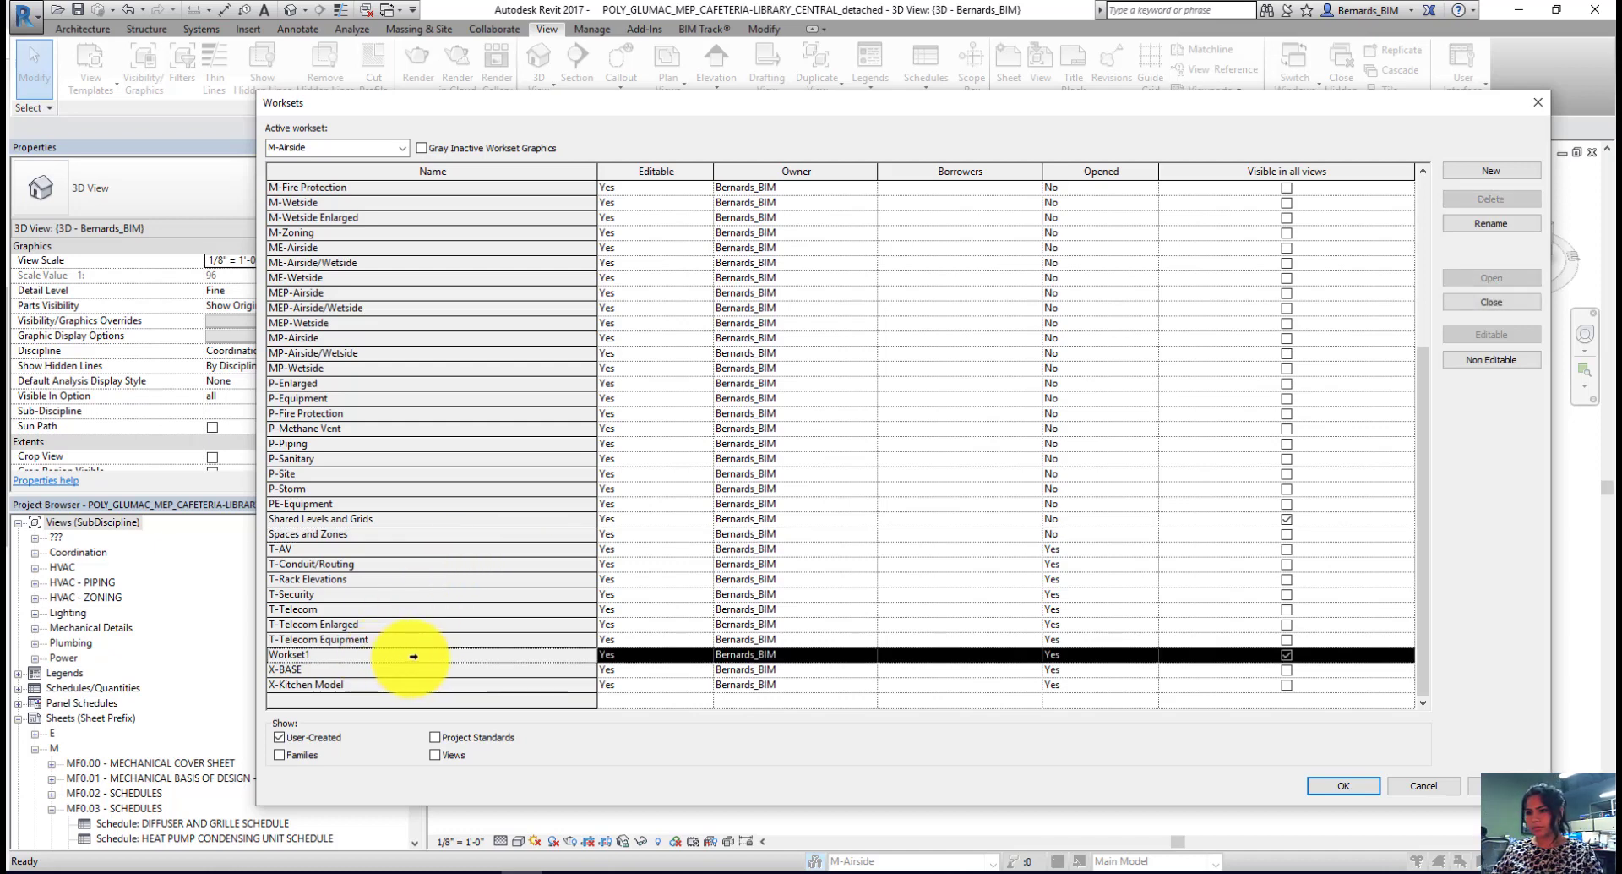
{"action": "left_click", "coordinate": [435, 685], "text": "shift"}
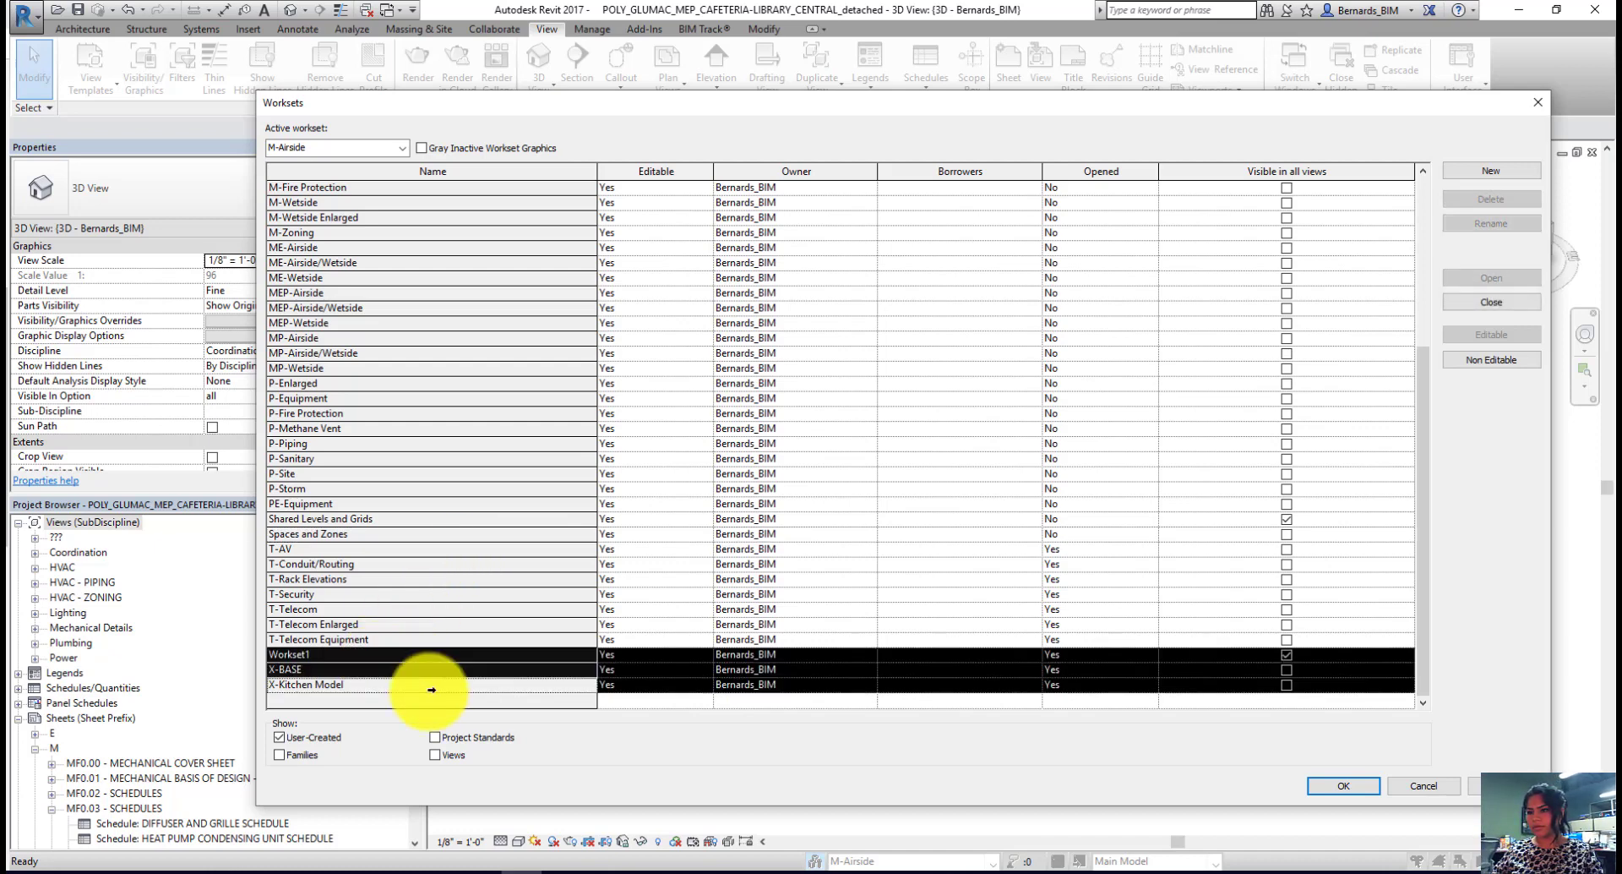
{"action": "left_click", "coordinate": [1090, 685]}
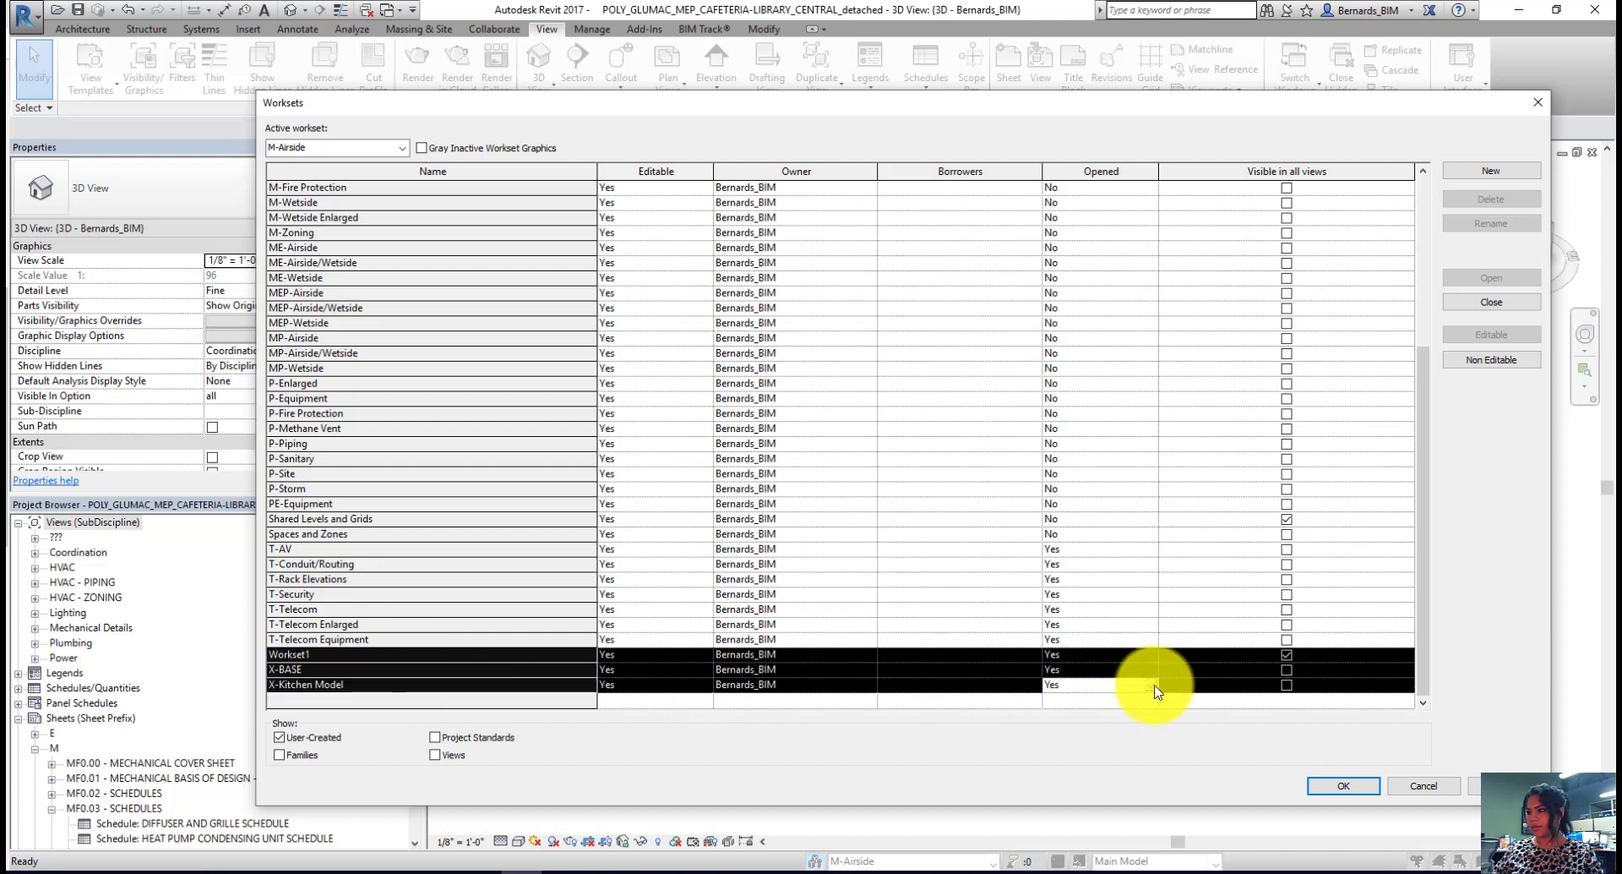
{"action": "left_click", "coordinate": [1150, 685]}
{"action": "left_click", "coordinate": [1105, 712]}
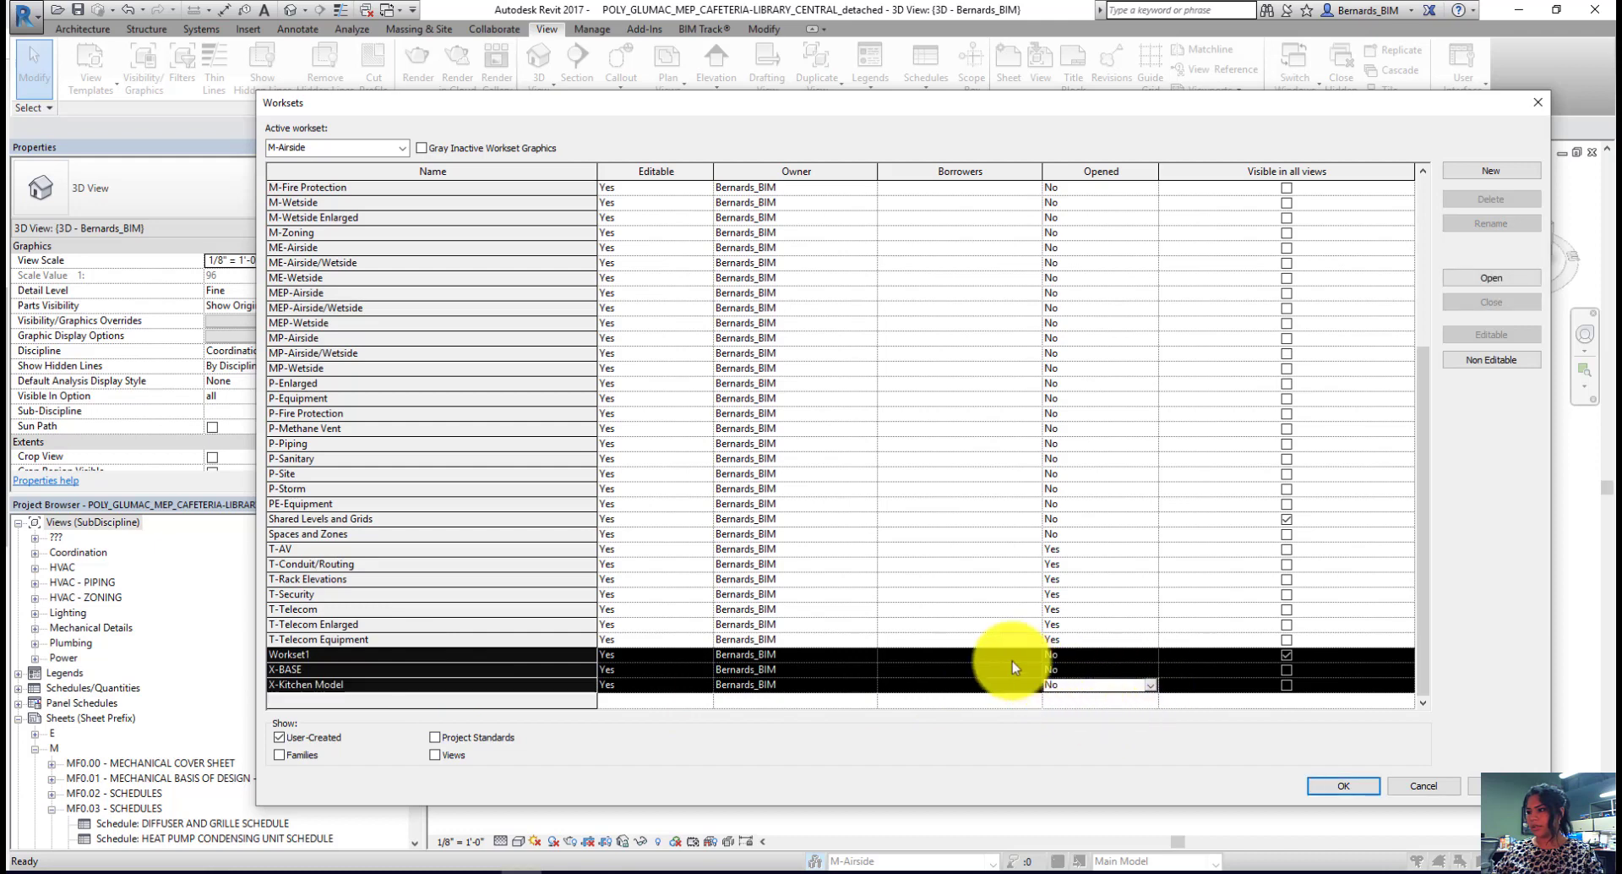
{"action": "left_click", "coordinate": [973, 639]}
{"action": "scroll", "coordinate": [974, 642], "scroll_direction": "up", "scroll_amount": 6}
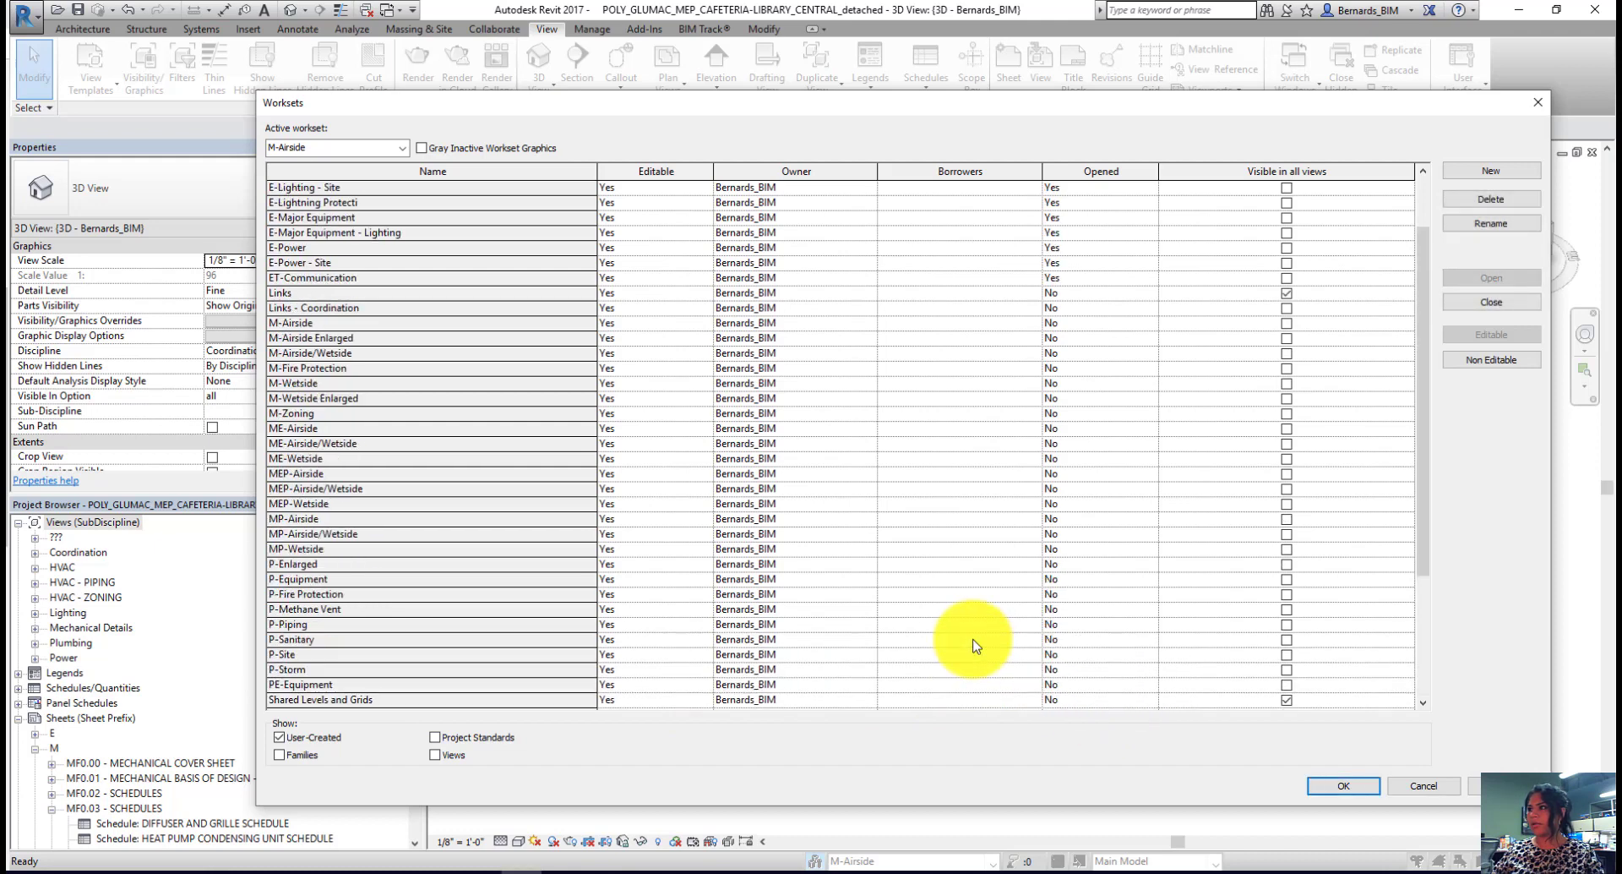
{"action": "scroll", "coordinate": [975, 637], "scroll_direction": "down", "scroll_amount": 6}
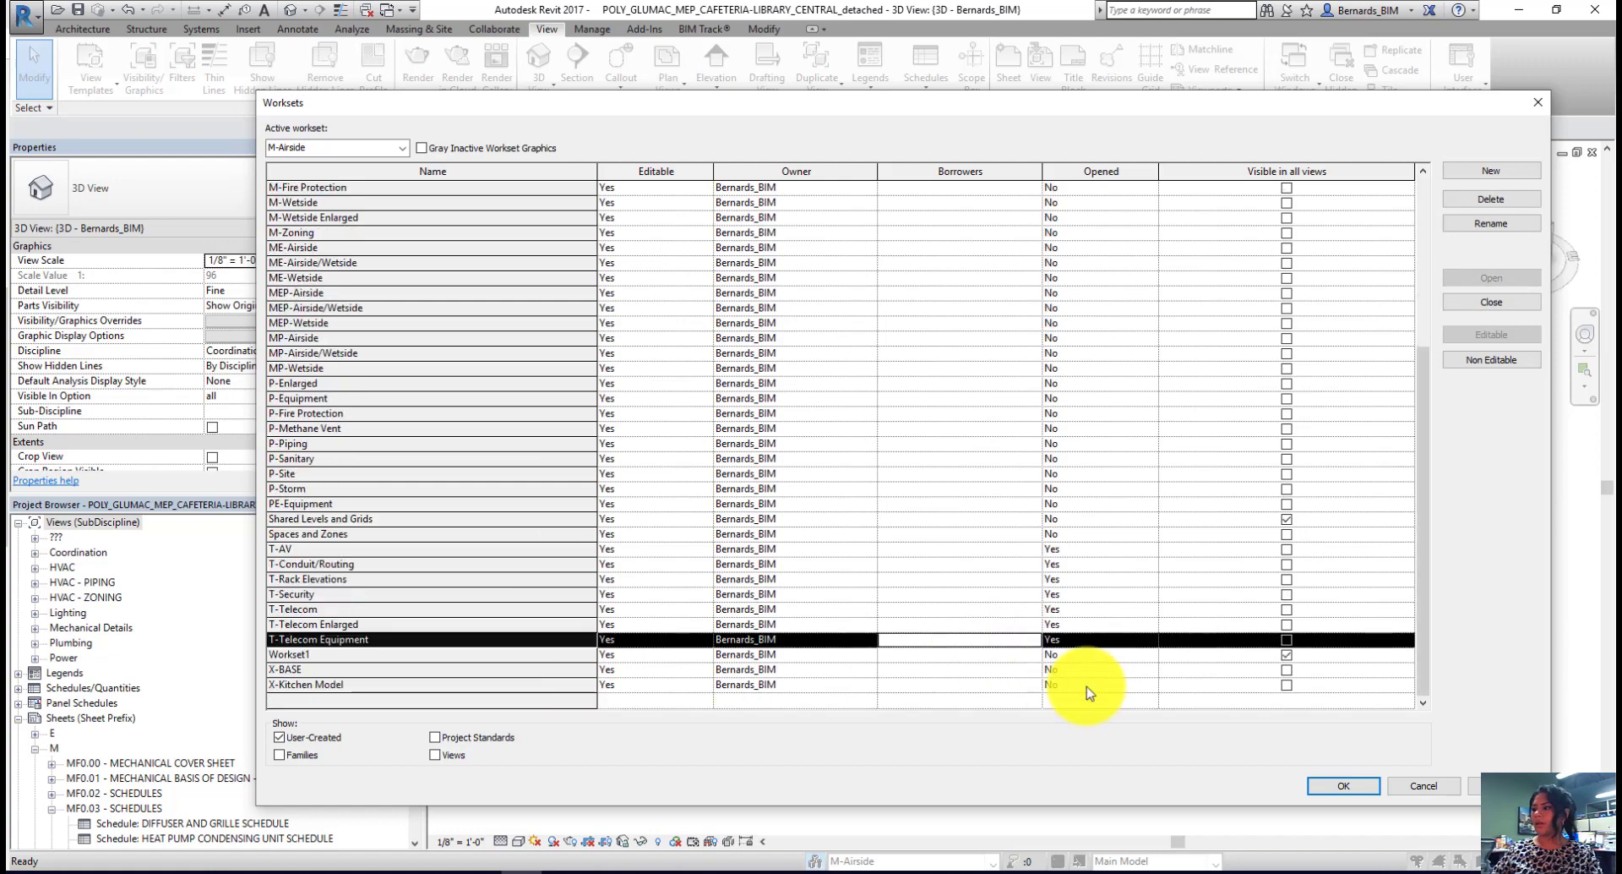
{"action": "left_click", "coordinate": [1328, 787]}
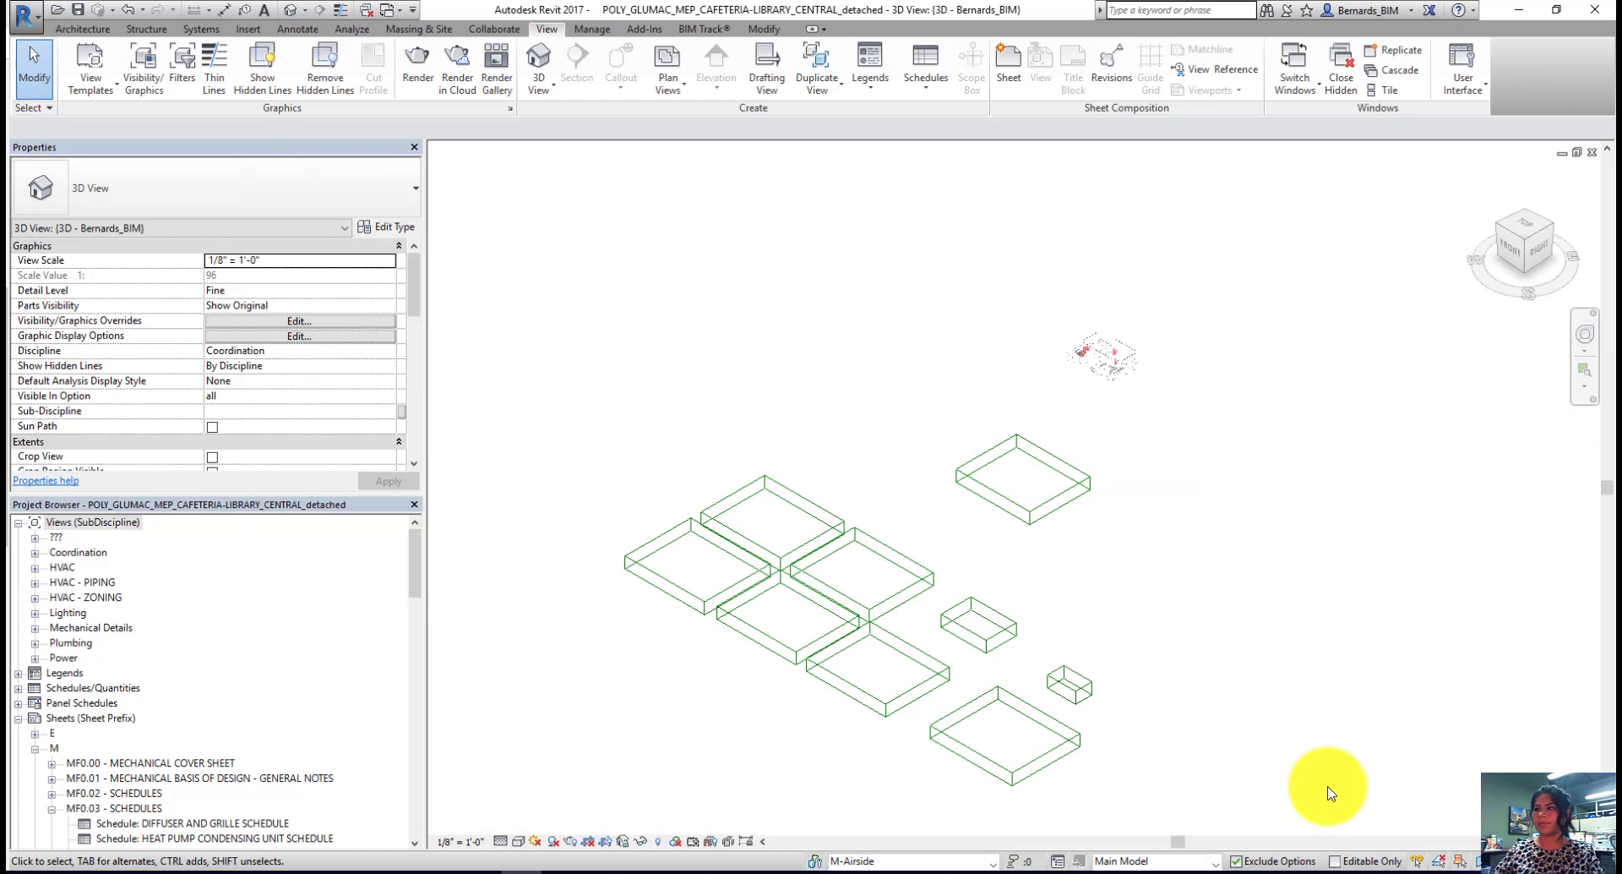
Step: Delete all the green scope boxes from the 3D view, keeping the electrical and telecom elements
{"action": "scroll", "coordinate": [1022, 333], "scroll_direction": "up", "scroll_amount": 10}
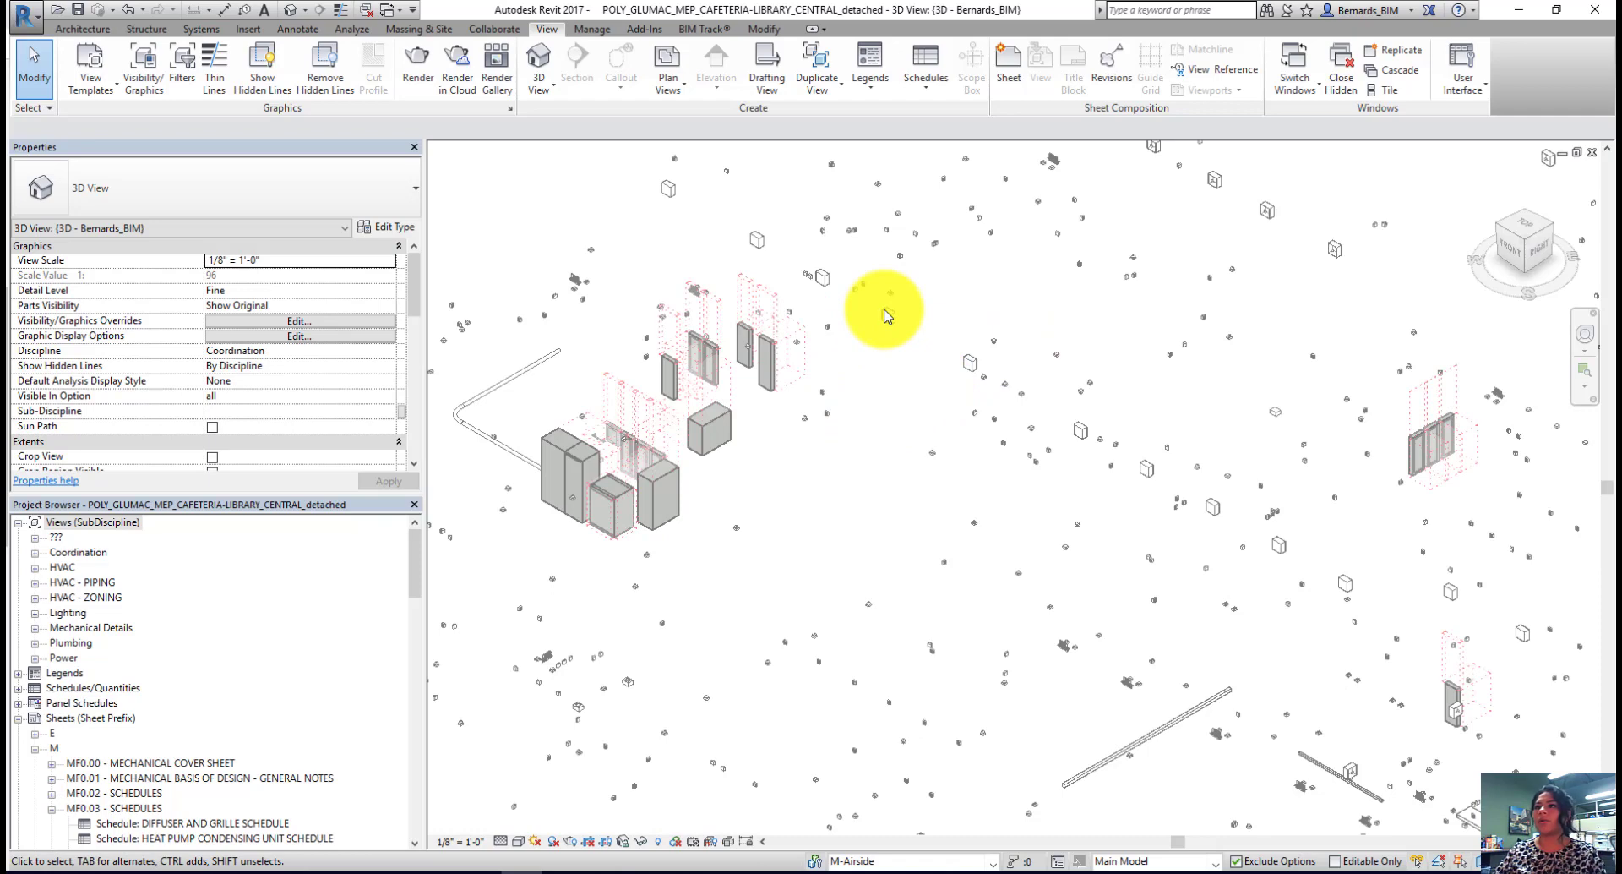
{"action": "scroll", "coordinate": [885, 316], "scroll_direction": "down", "scroll_amount": 12}
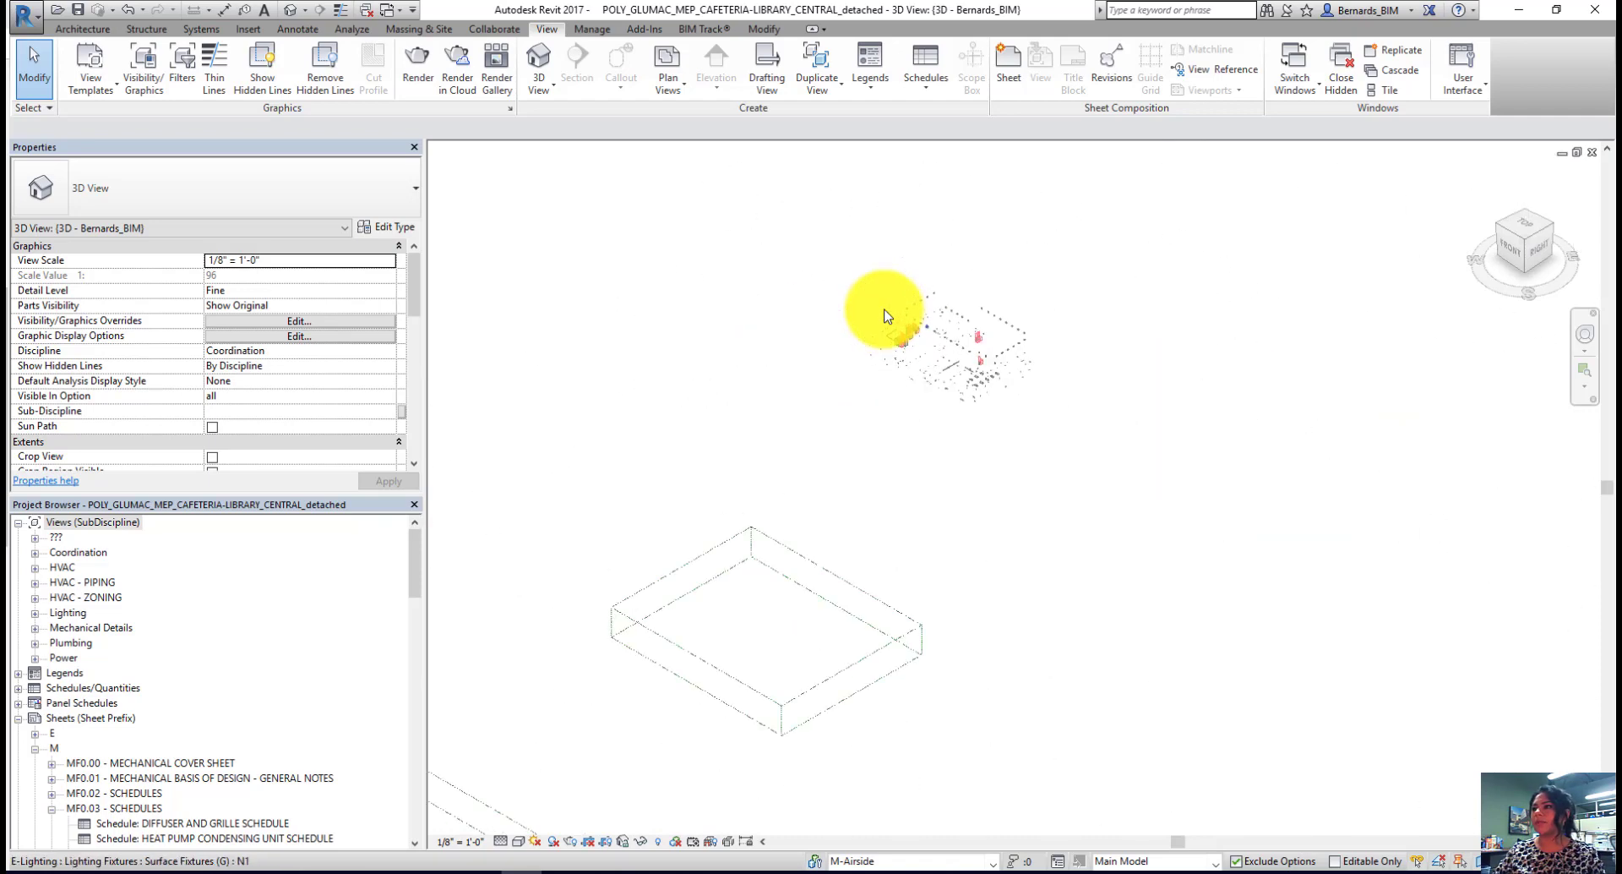
{"action": "scroll", "coordinate": [884, 316], "scroll_direction": "down", "scroll_amount": 5}
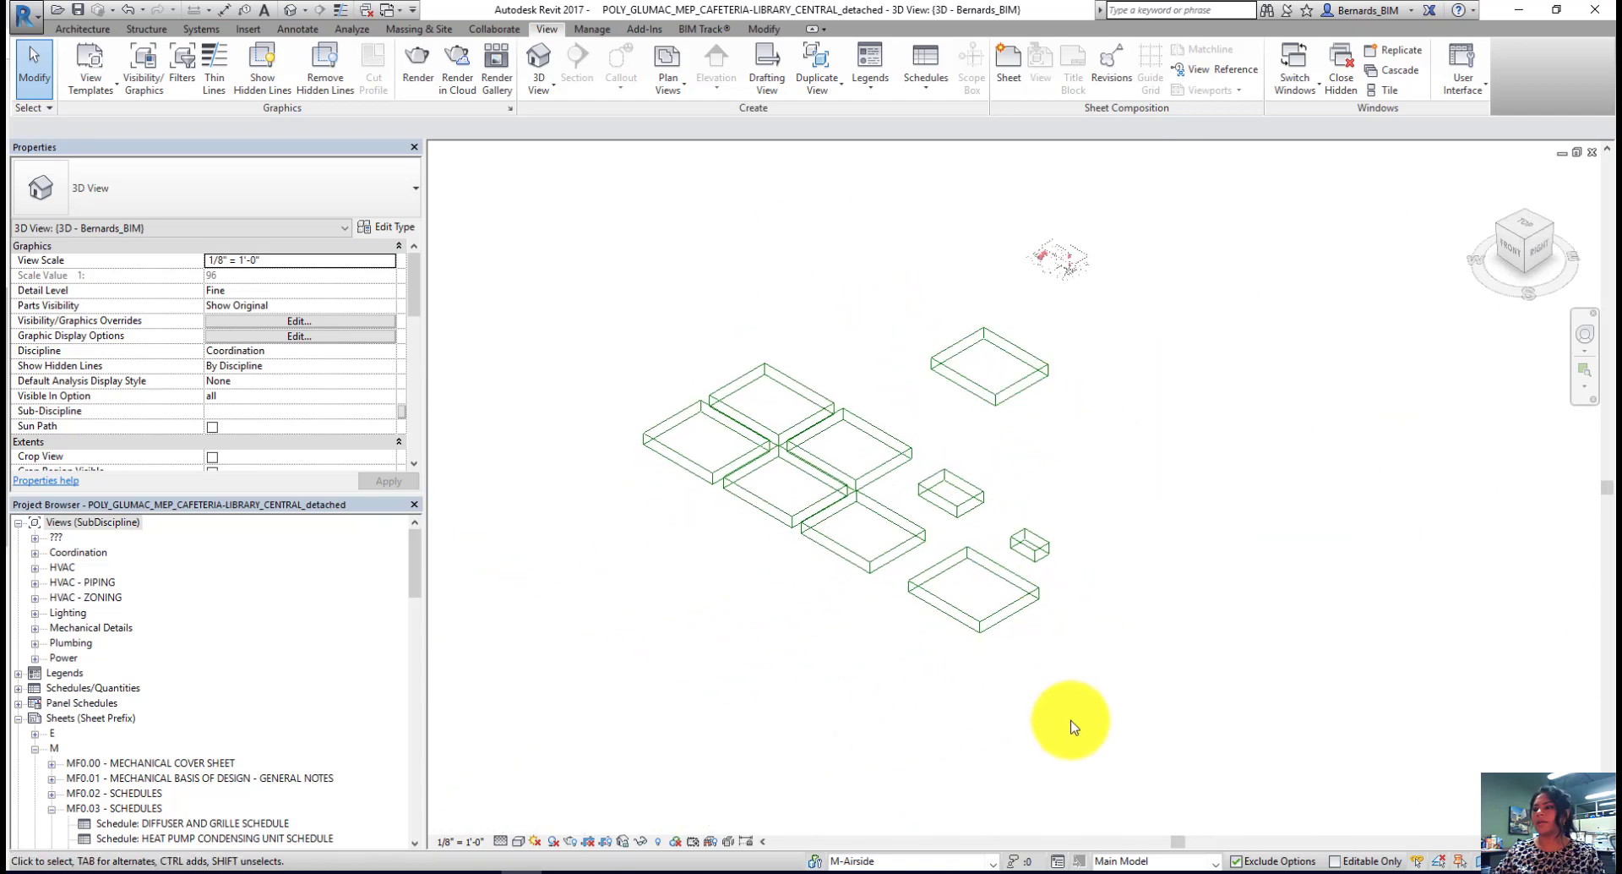
{"action": "left_click_drag", "start_coordinate": [1071, 812], "coordinate": [652, 344]}
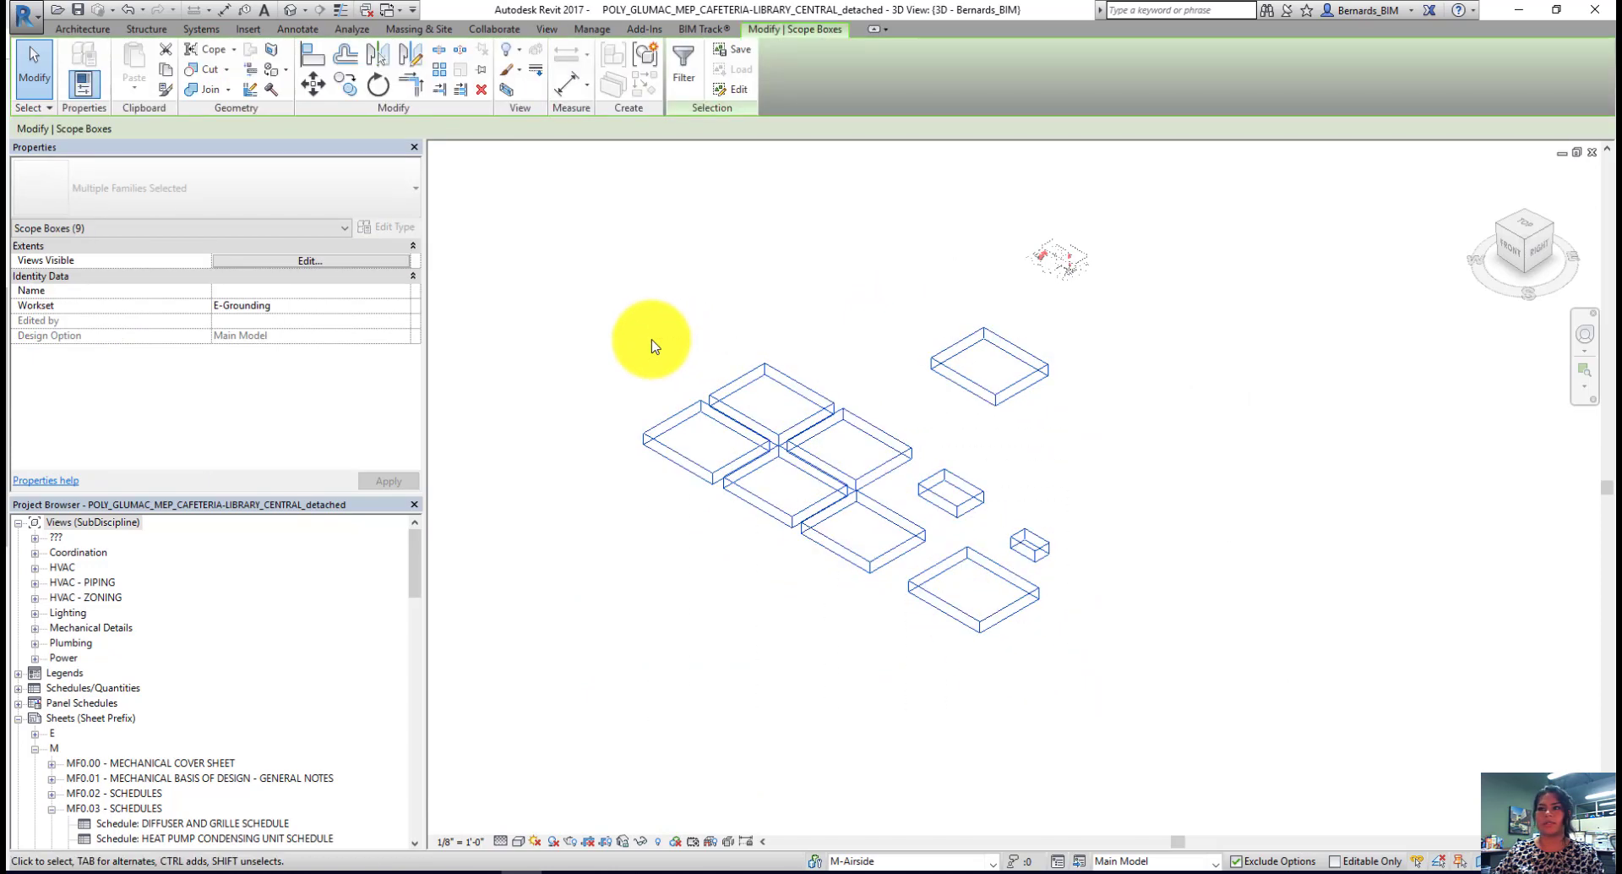
{"action": "right_click", "coordinate": [761, 408]}
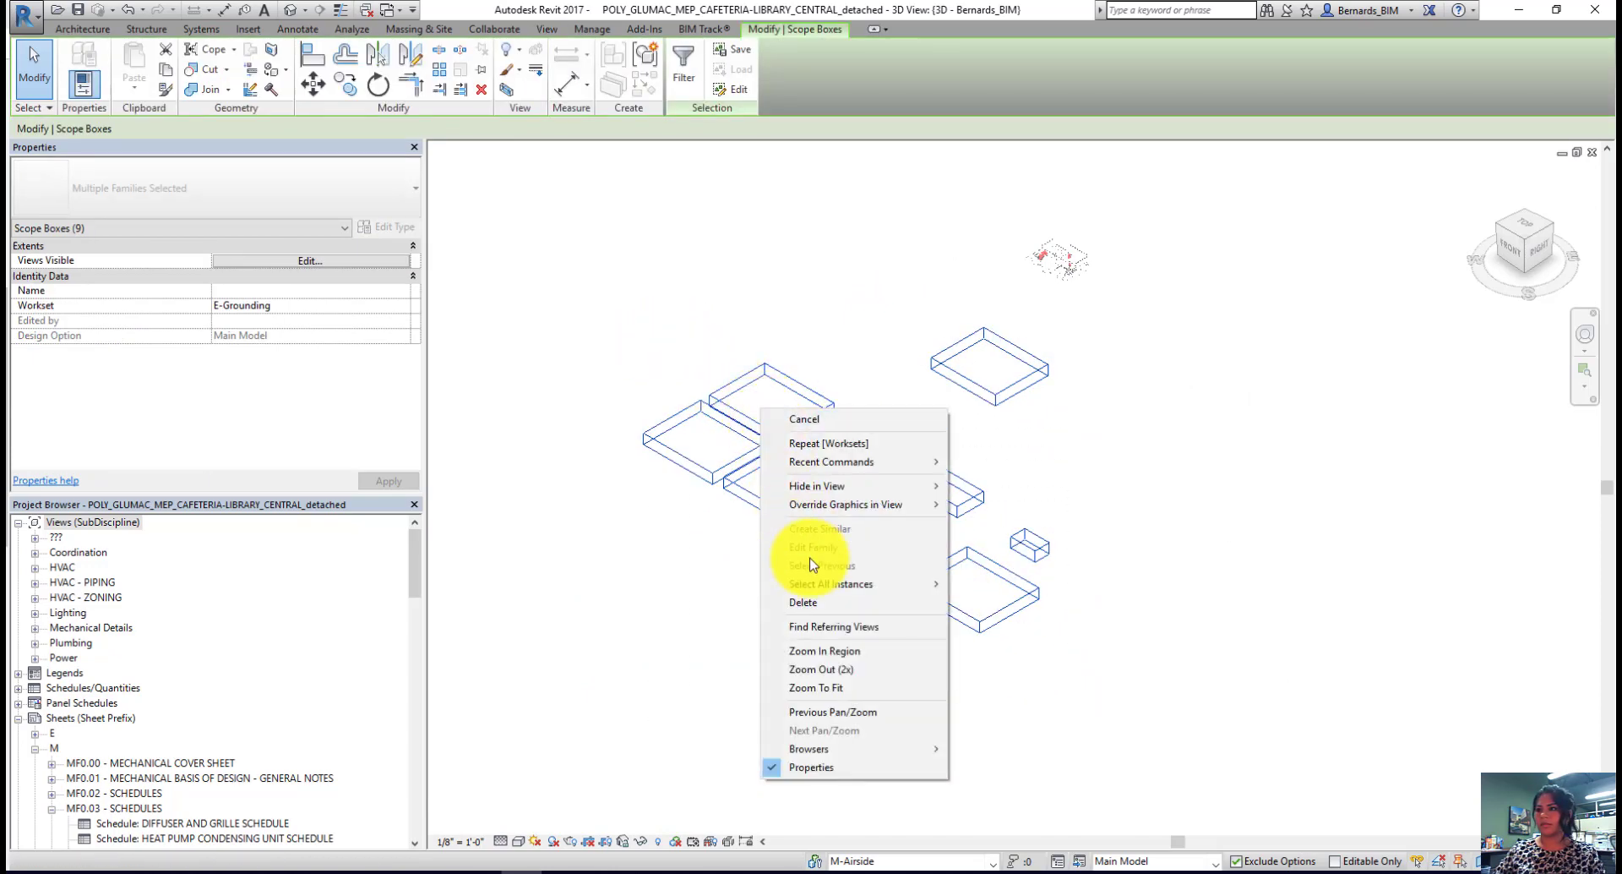
{"action": "left_click", "coordinate": [823, 602]}
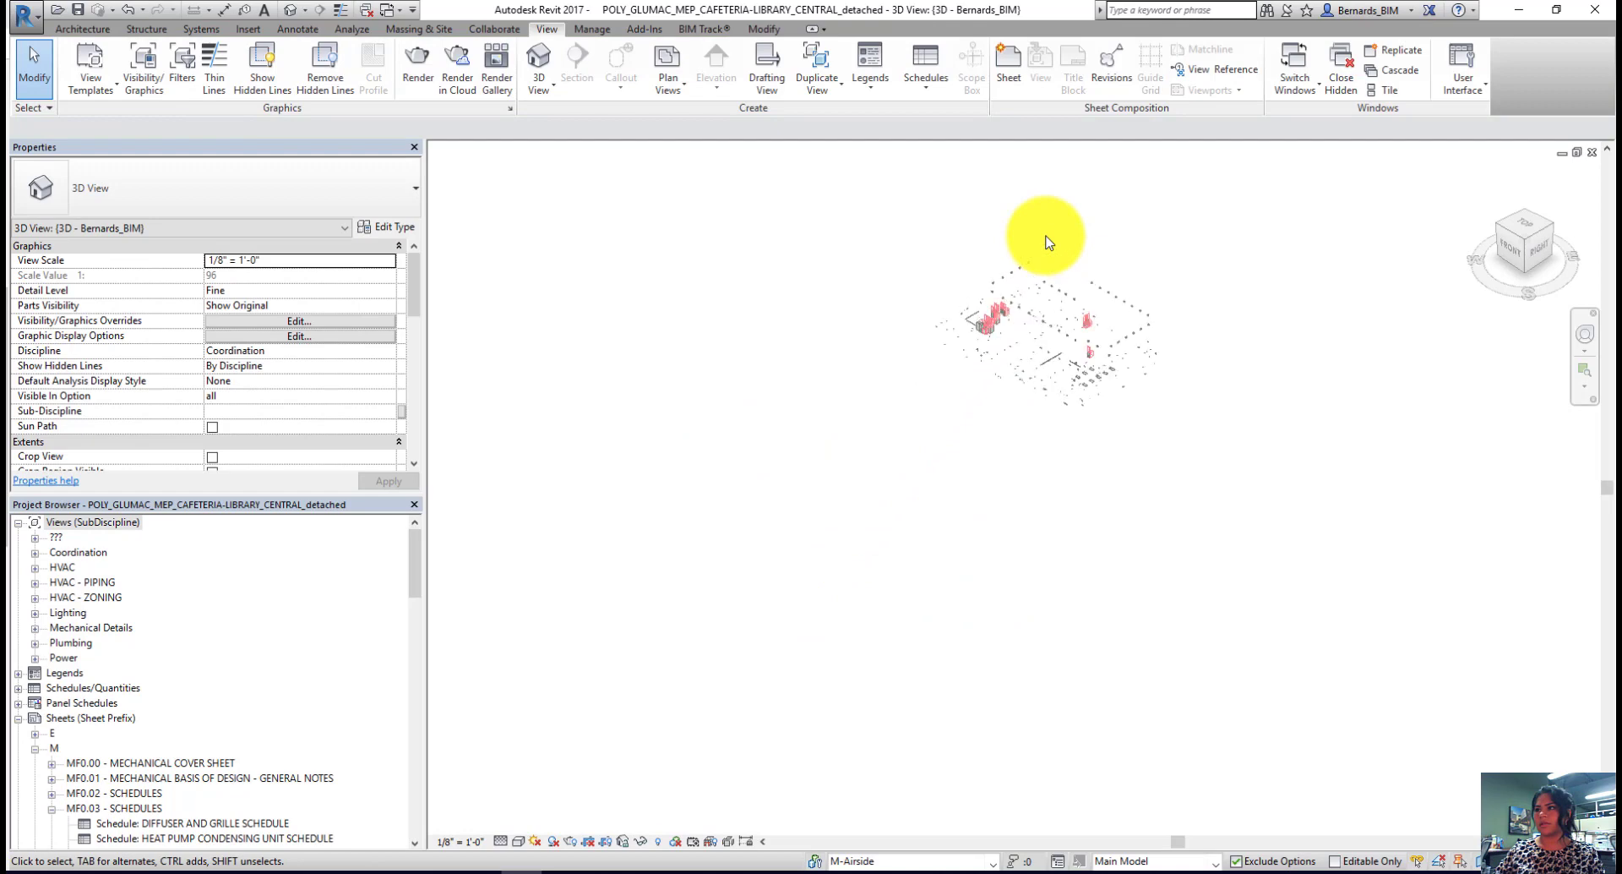
Step: Start a DWG export of the current 3D view
{"action": "scroll", "coordinate": [1045, 243], "scroll_direction": "up", "scroll_amount": 5}
{"action": "scroll", "coordinate": [1045, 243], "scroll_direction": "down", "scroll_amount": 1}
{"action": "middle_click_drag", "start_coordinate": [1045, 242], "coordinate": [1066, 268]}
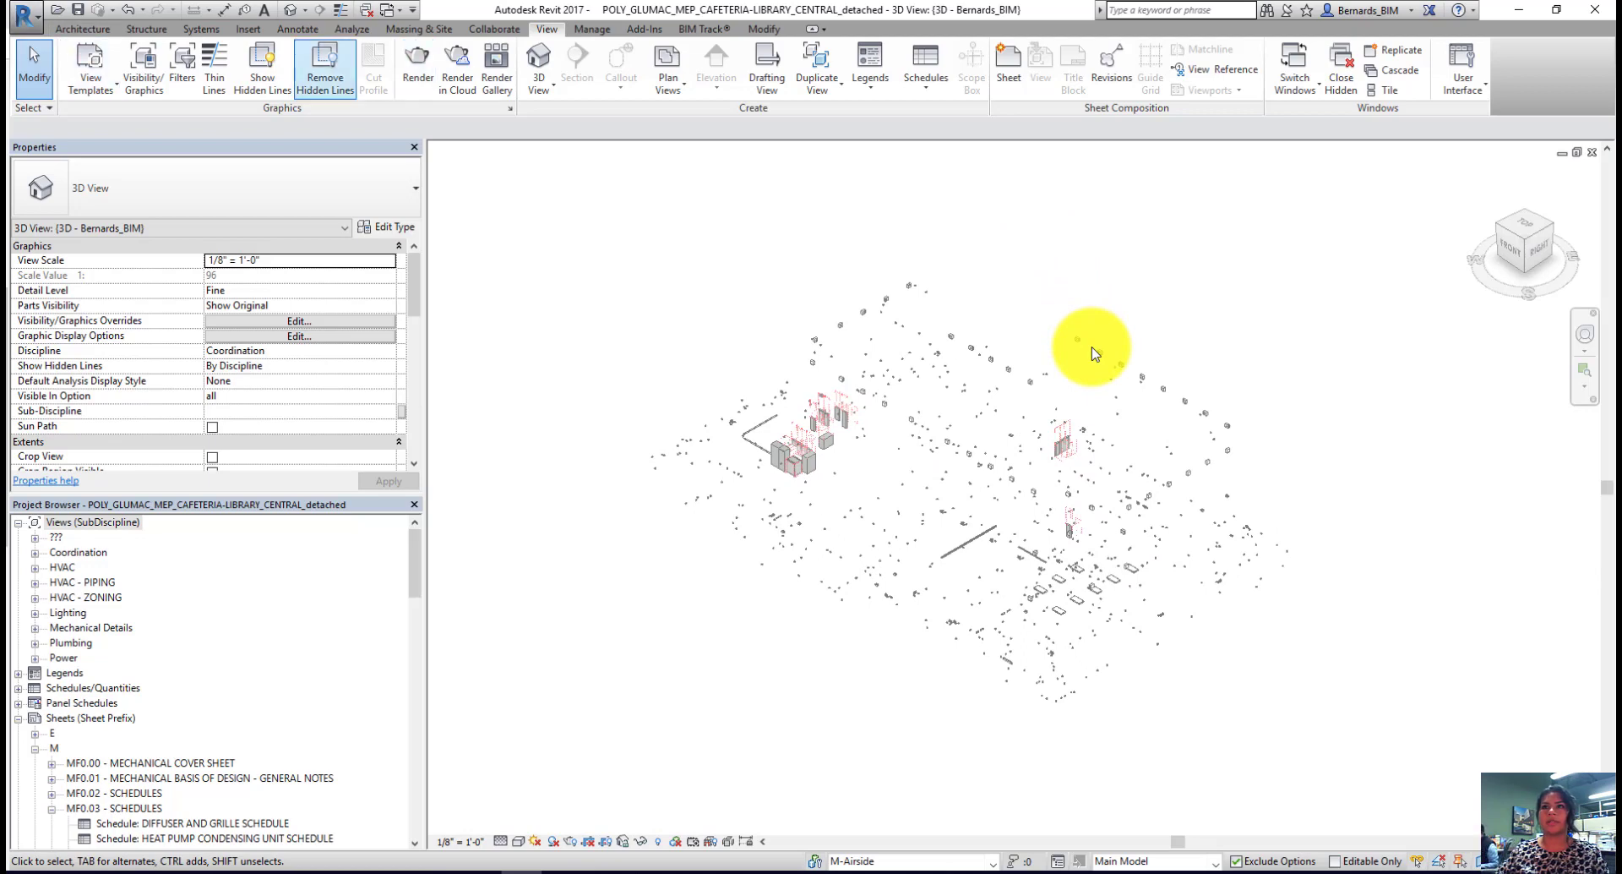
{"action": "left_click", "coordinate": [26, 15]}
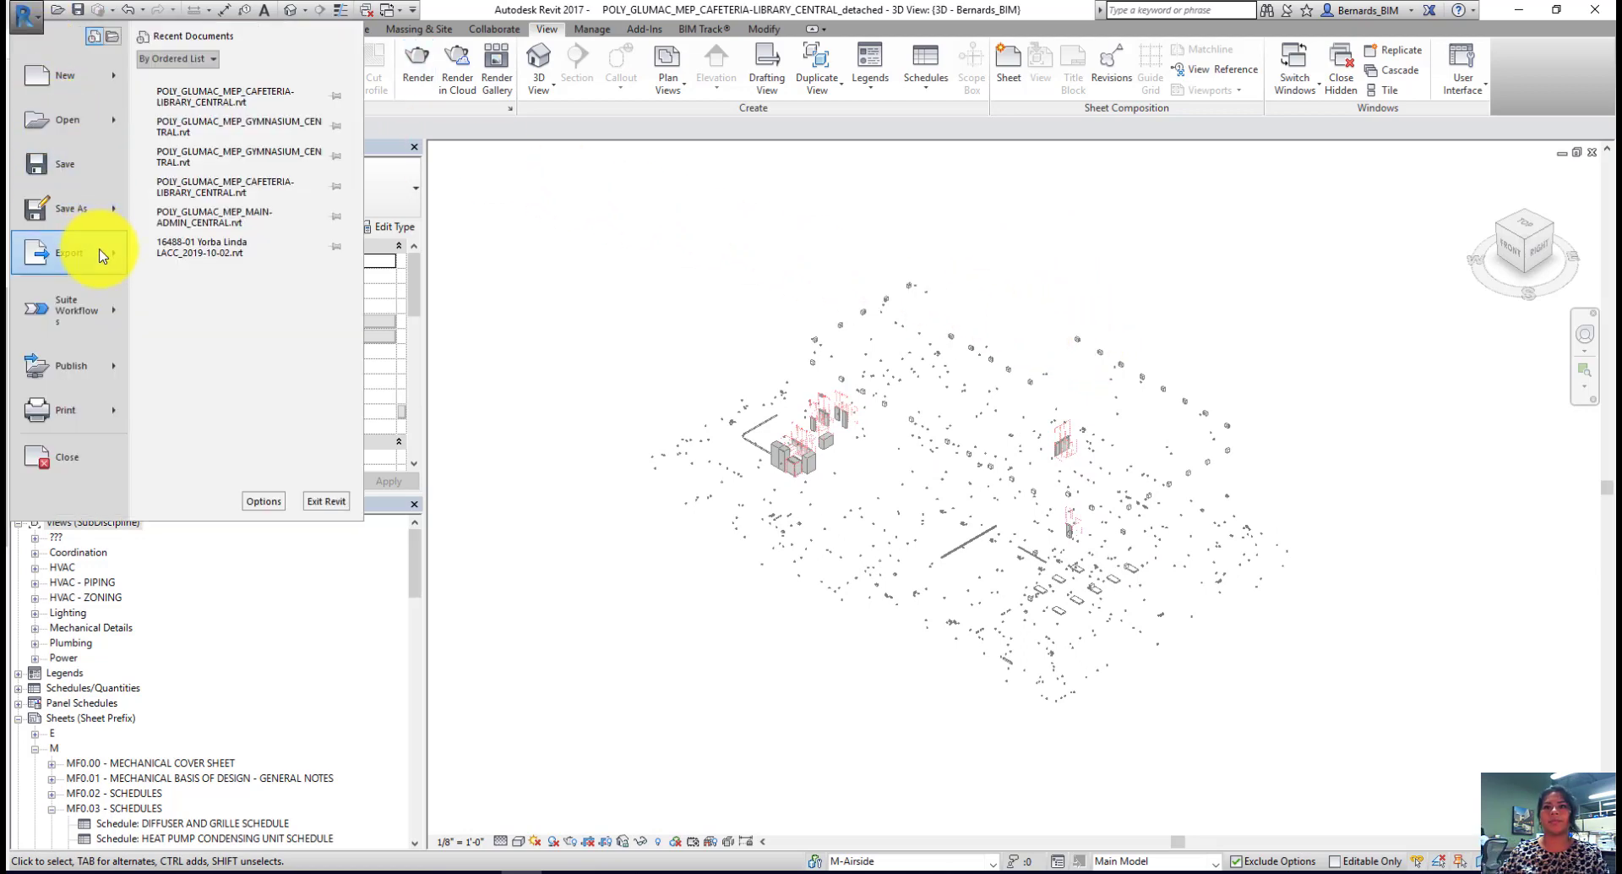
{"action": "mouse_move", "coordinate": [102, 255]}
{"action": "mouse_move", "coordinate": [269, 98]}
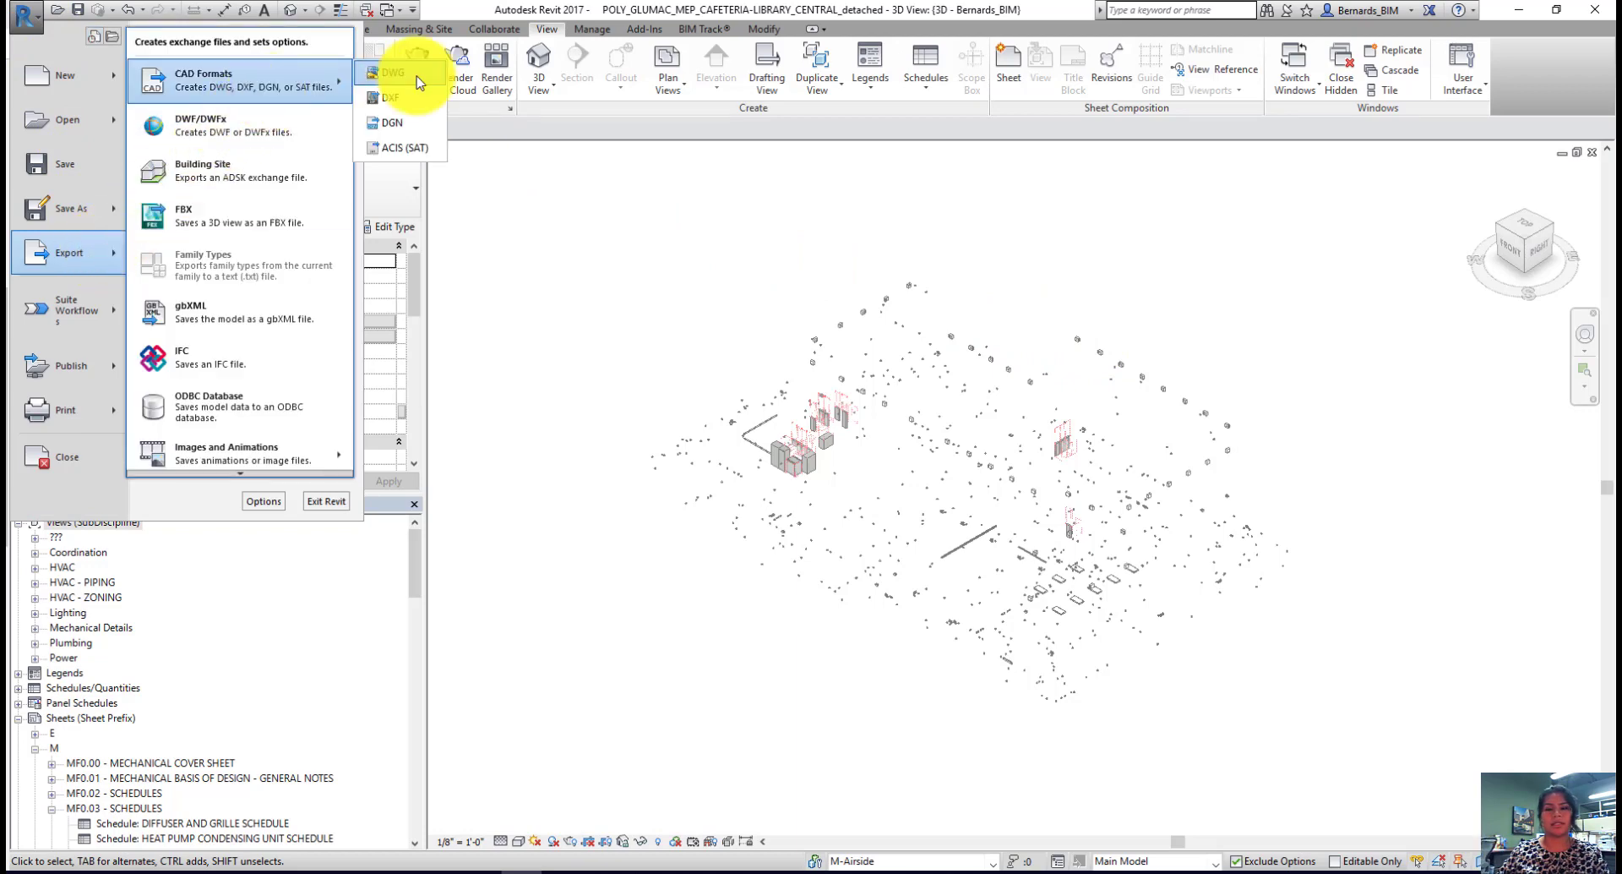
{"action": "left_click", "coordinate": [393, 74]}
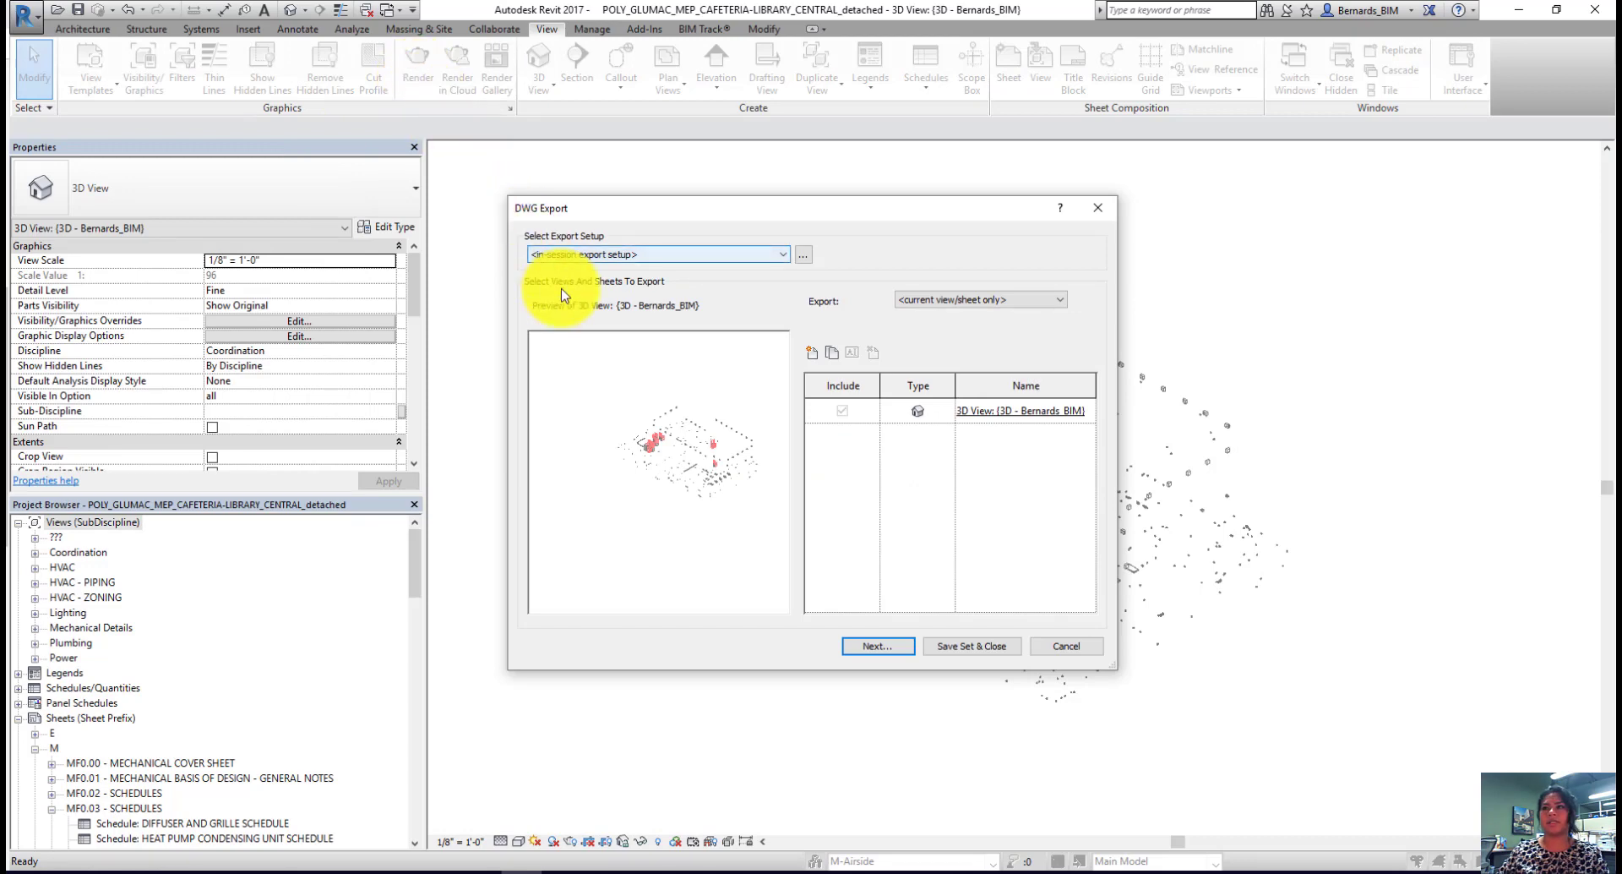
Step: Check the Units & Coordinates and Solids options of the in-session DWG export setup, and accept the setup
{"action": "left_click", "coordinate": [804, 259]}
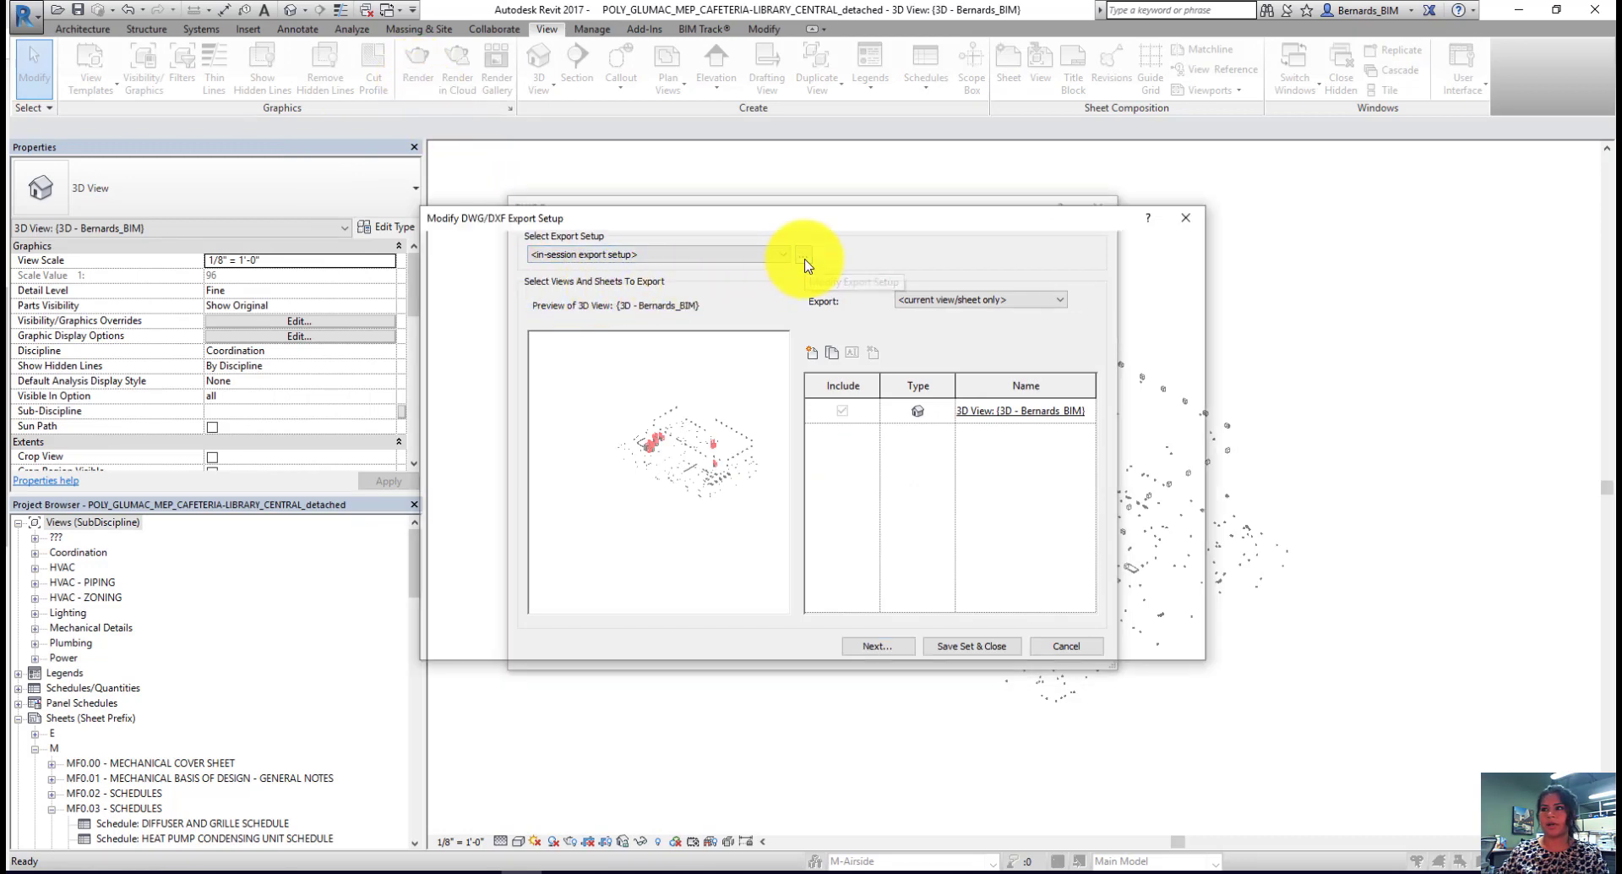
{"action": "left_click", "coordinate": [878, 260]}
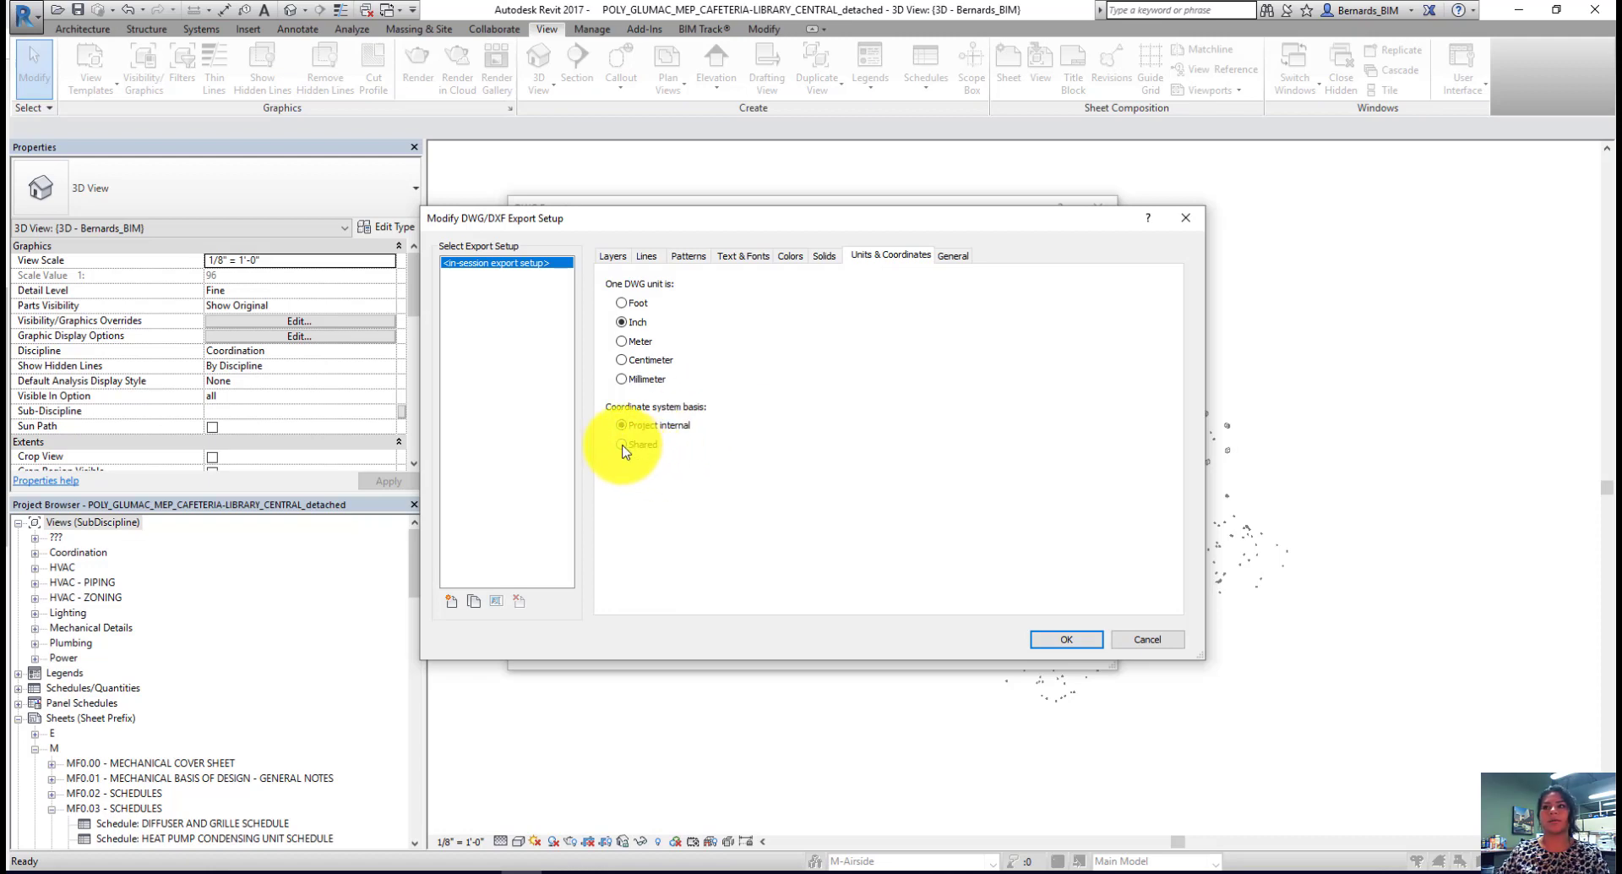
{"action": "left_click", "coordinate": [824, 256]}
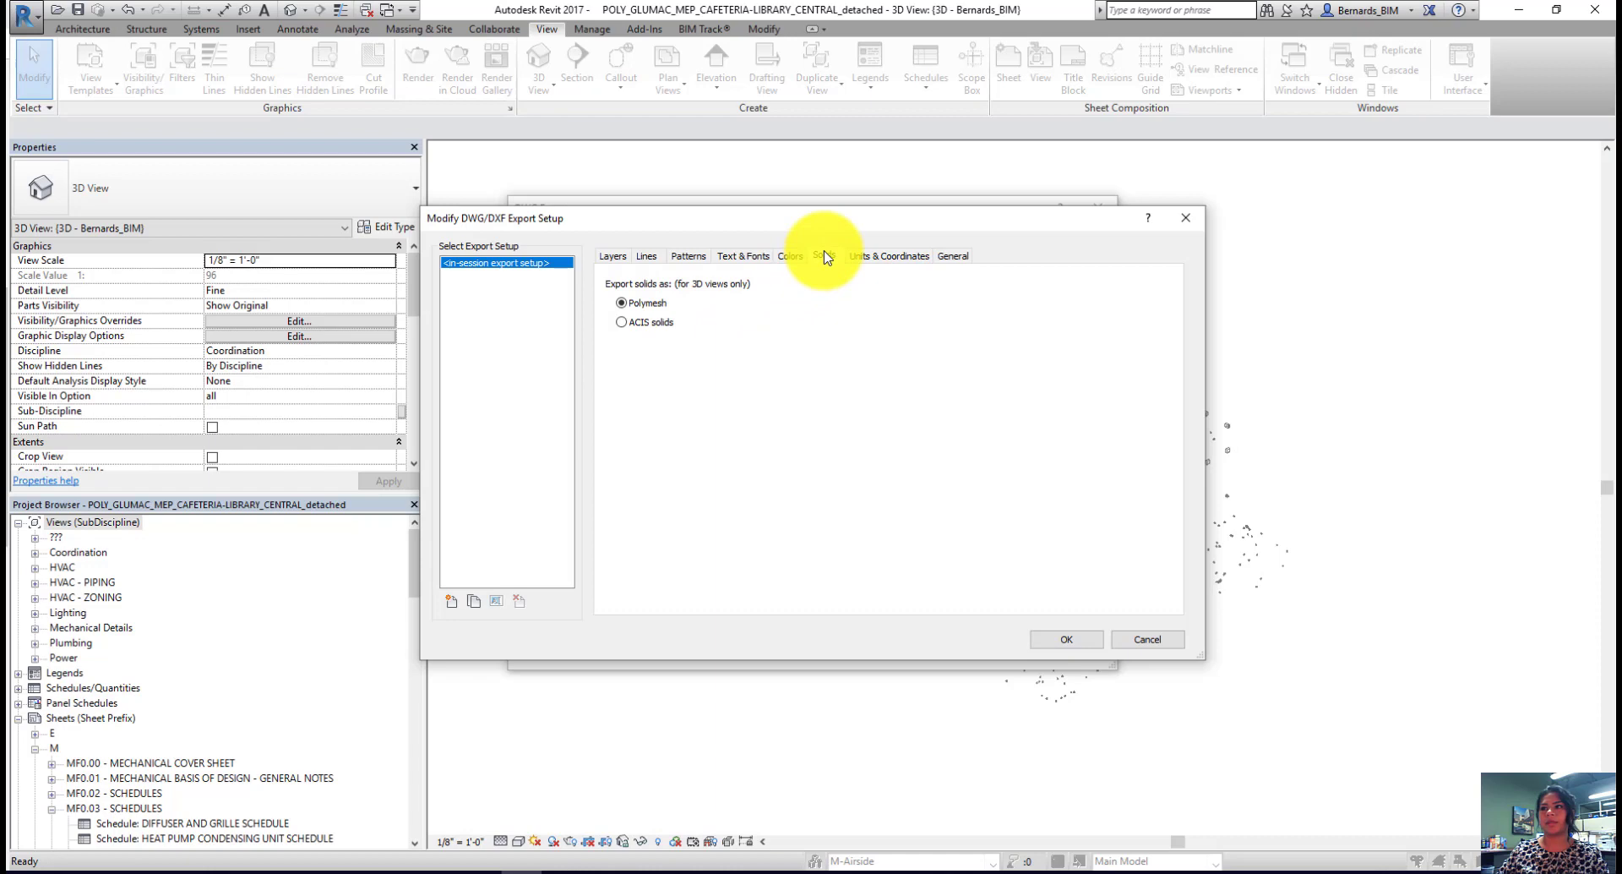
{"action": "left_click", "coordinate": [620, 325]}
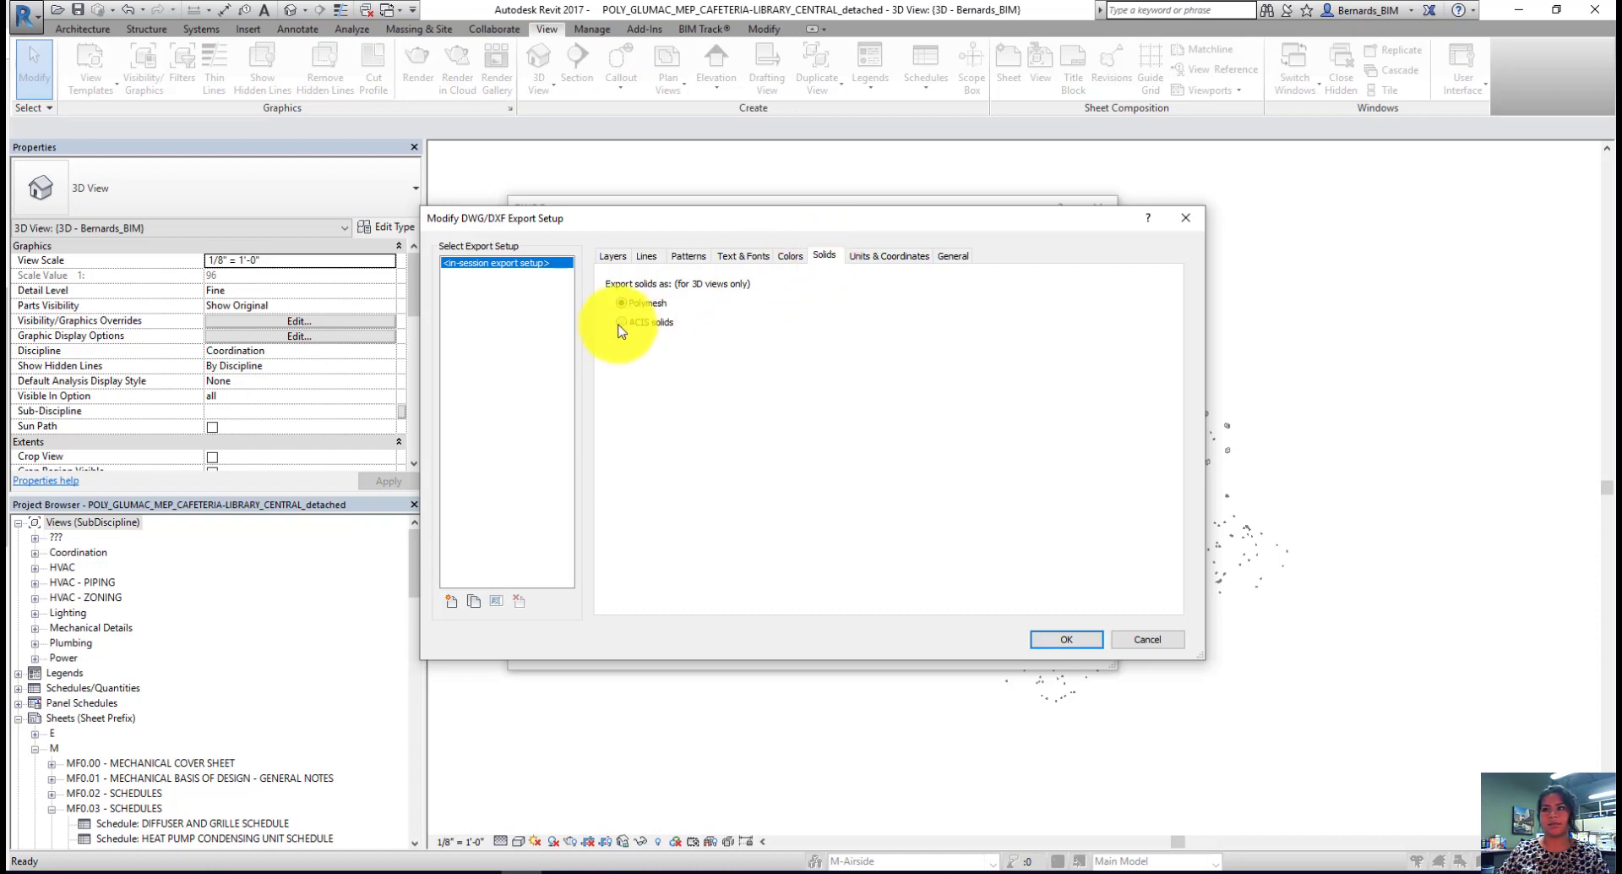
{"action": "left_click", "coordinate": [1044, 639]}
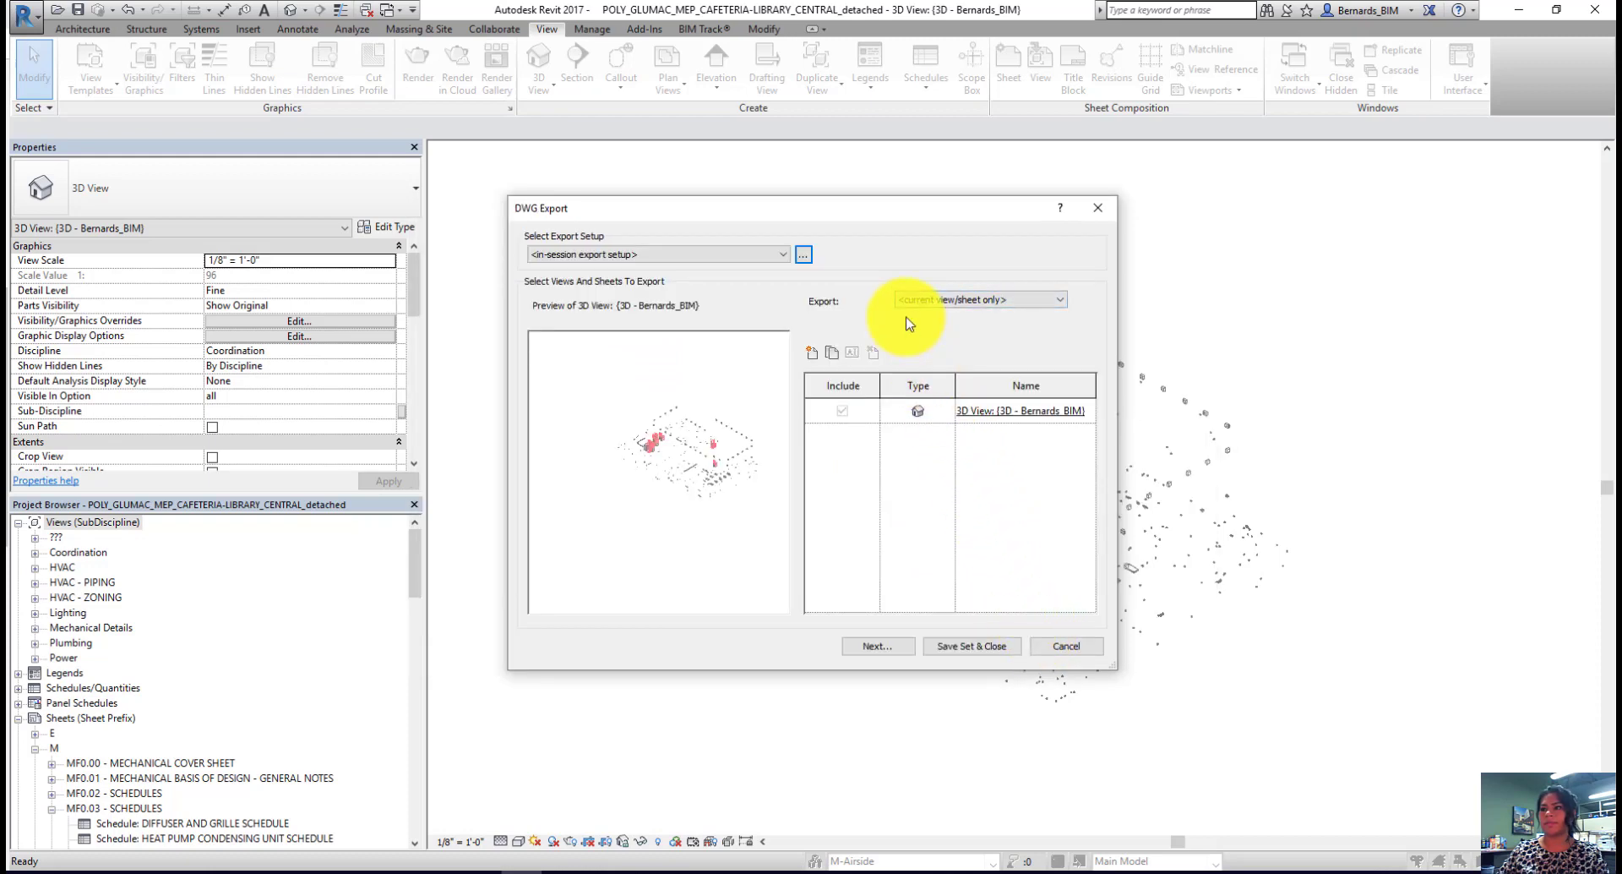
Step: Export the view to the 1657 Poly folder as AutoCAD 2013 DWG "TEST 1 electrical", without exporting views on sheets and links as external references
{"action": "left_click", "coordinate": [879, 647]}
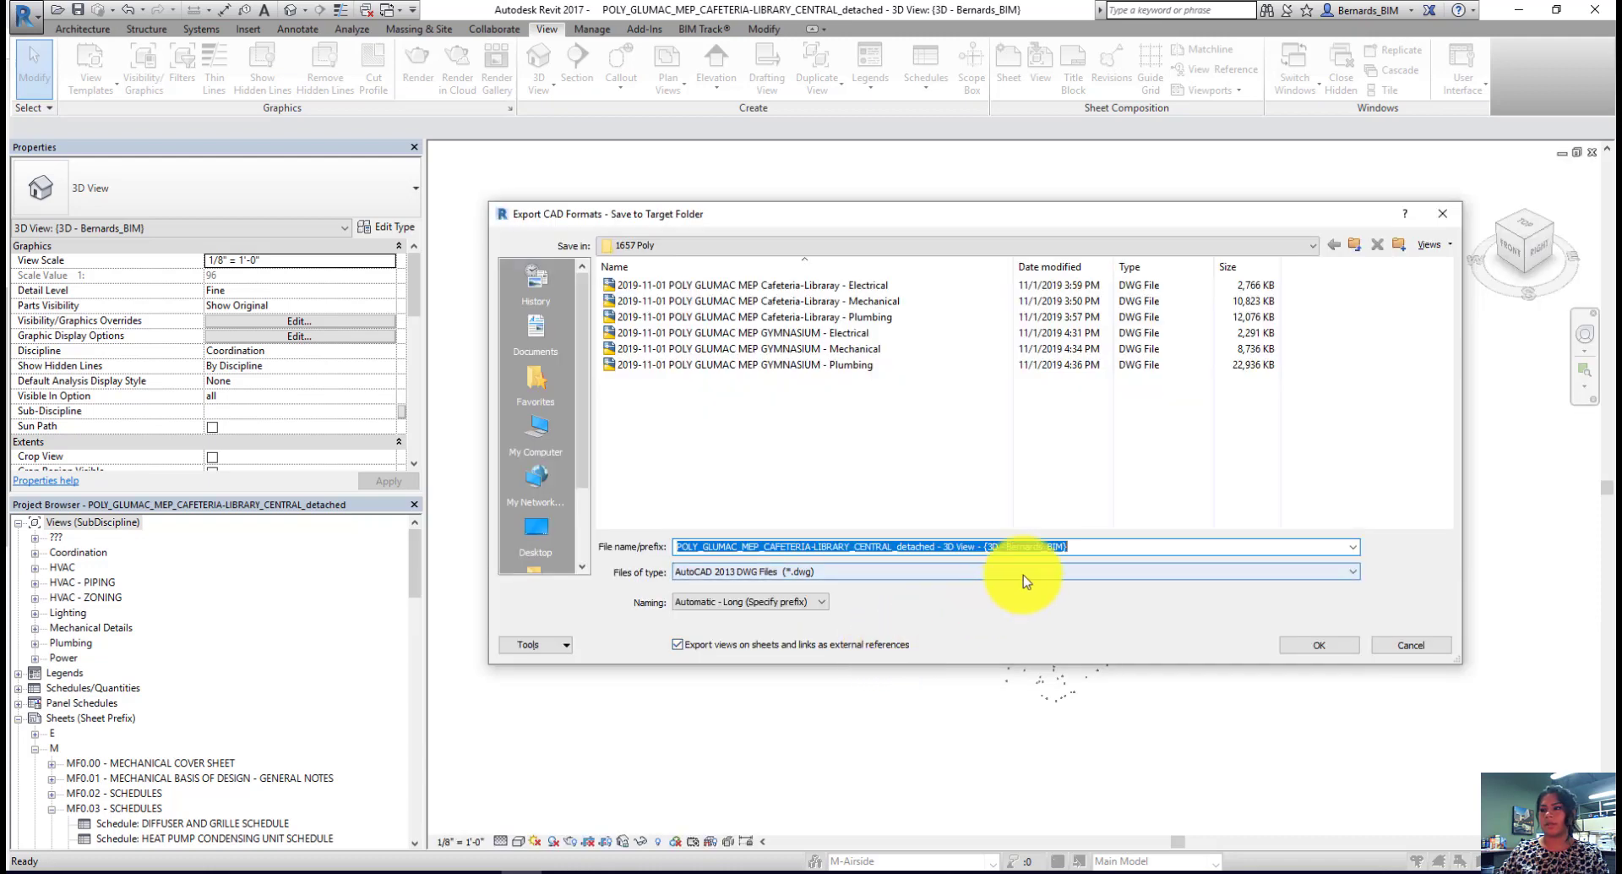
{"action": "left_click_drag", "start_coordinate": [1078, 548], "coordinate": [625, 564]}
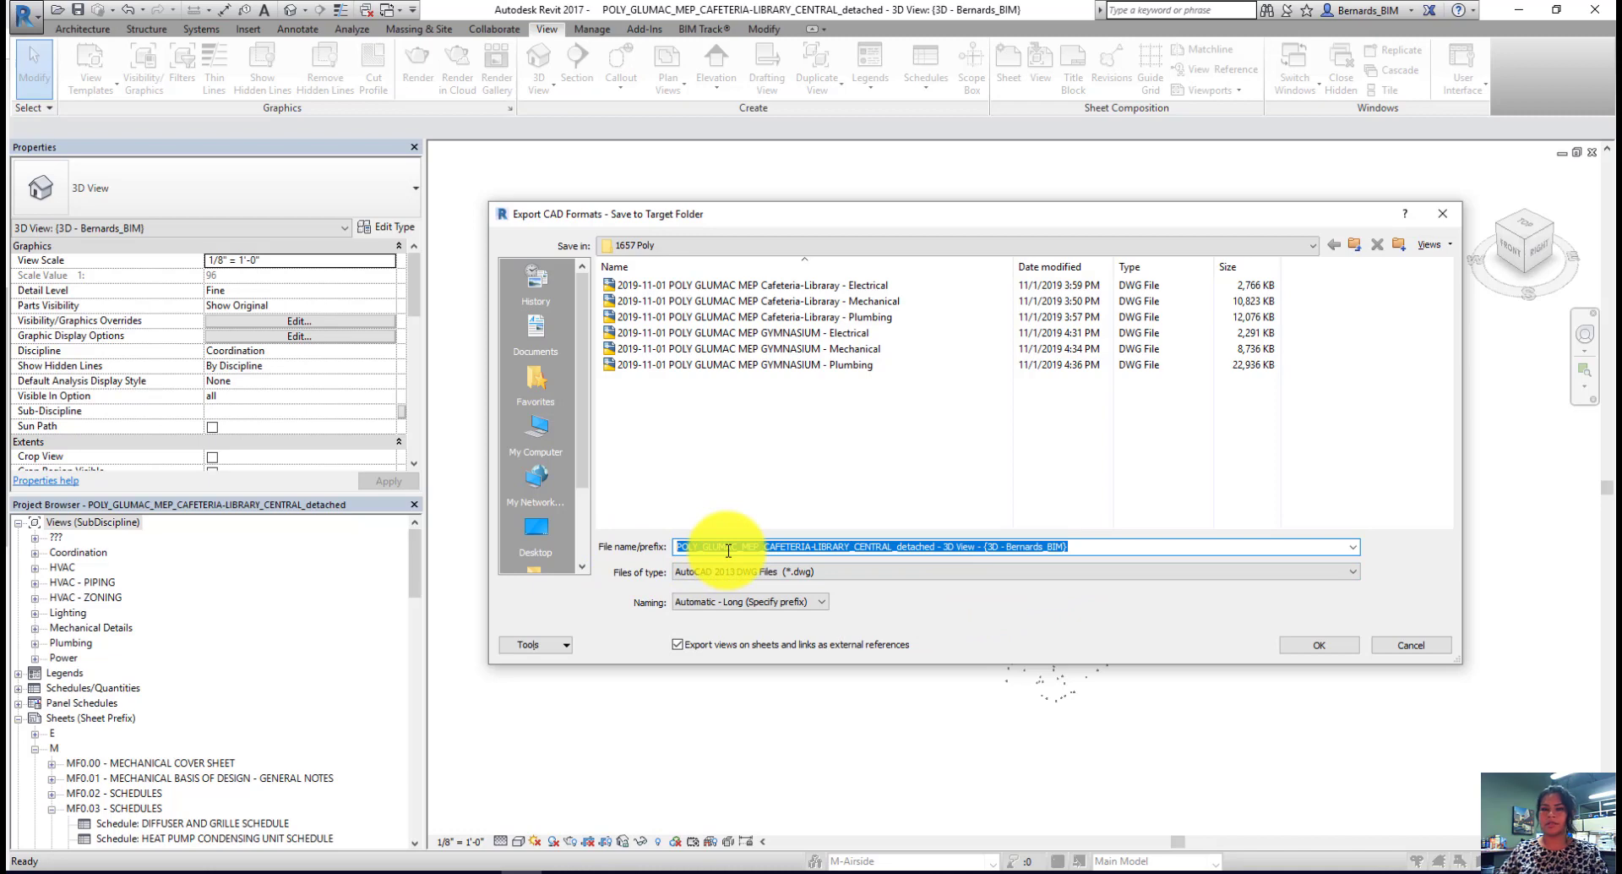
{"action": "type", "text": "TEST 1 electrical"}
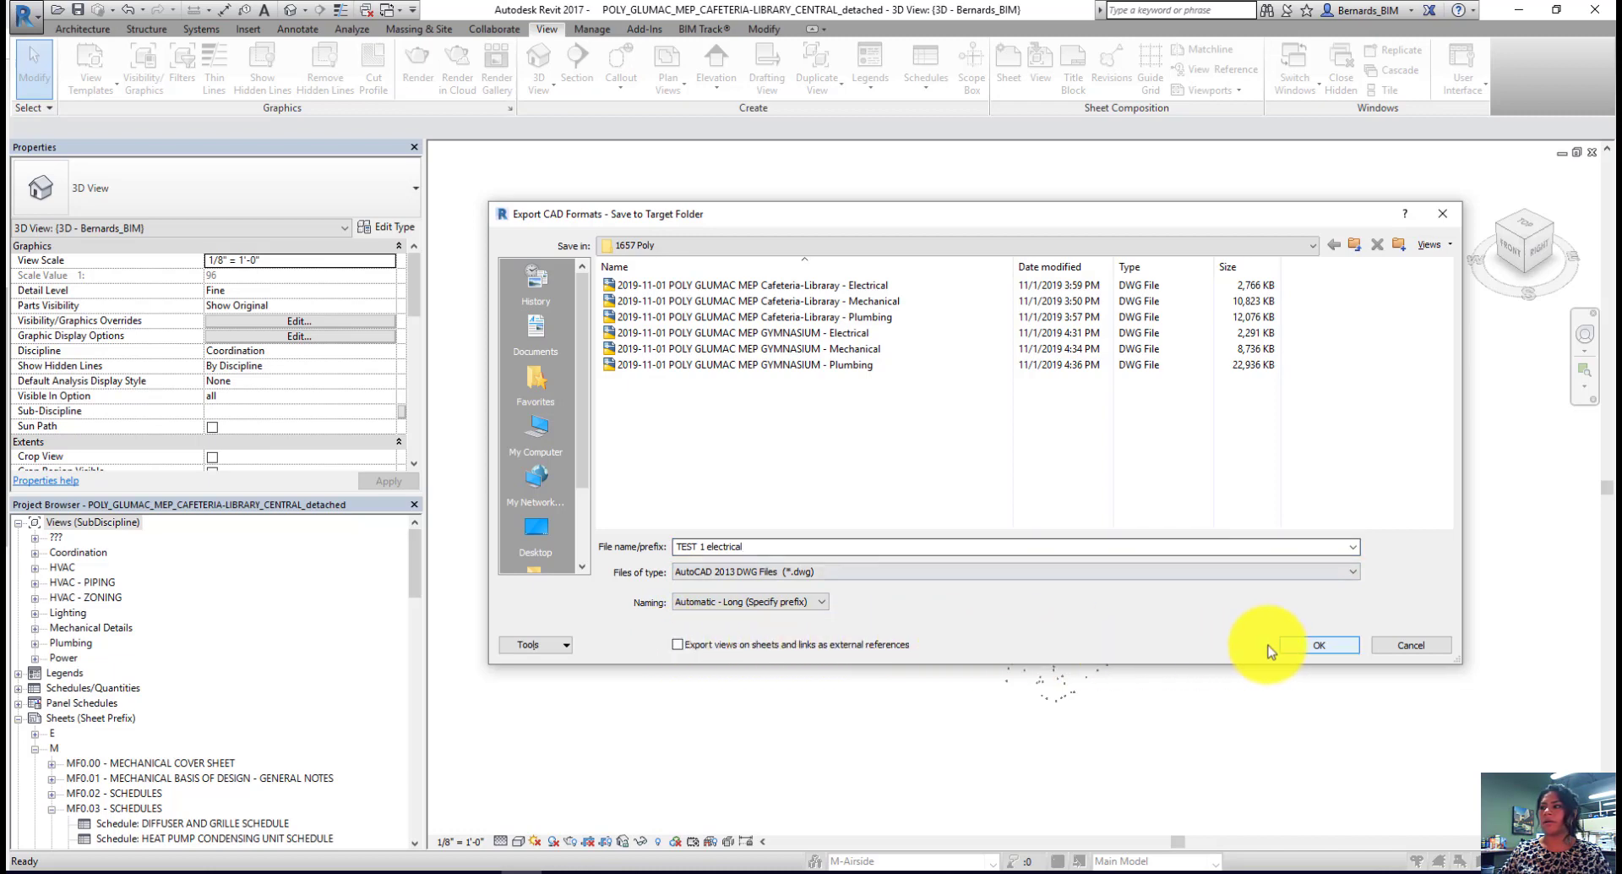
{"action": "left_click", "coordinate": [1320, 649]}
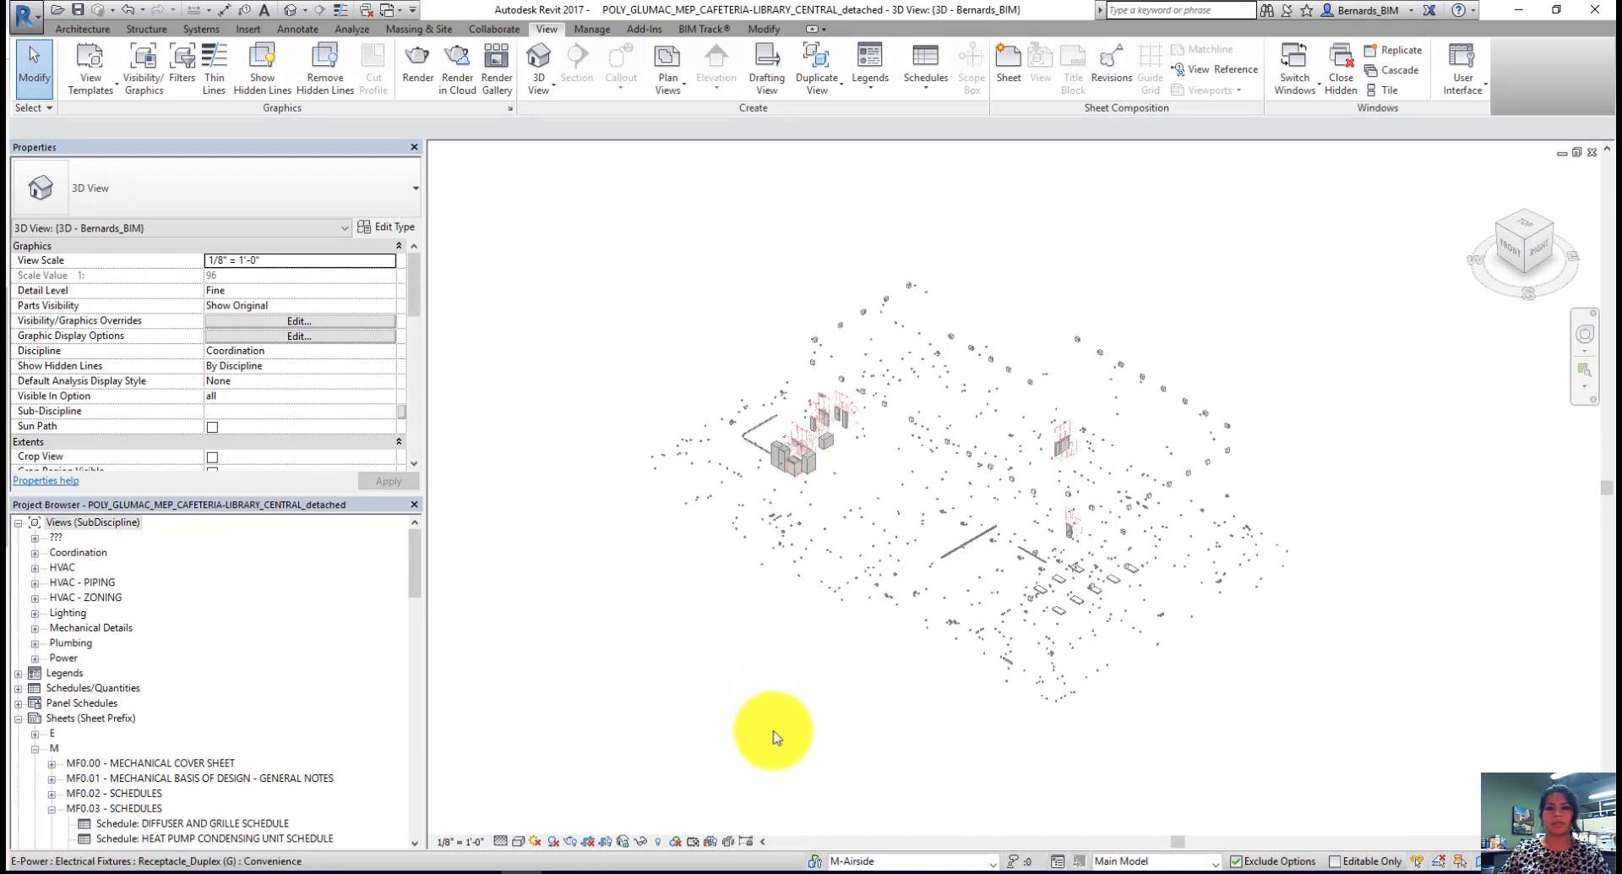
Step: In the project's worksets, set Opened to No for every electrical workset from E-Conduit/Routing through ET-Communication
{"action": "left_click", "coordinate": [813, 862]}
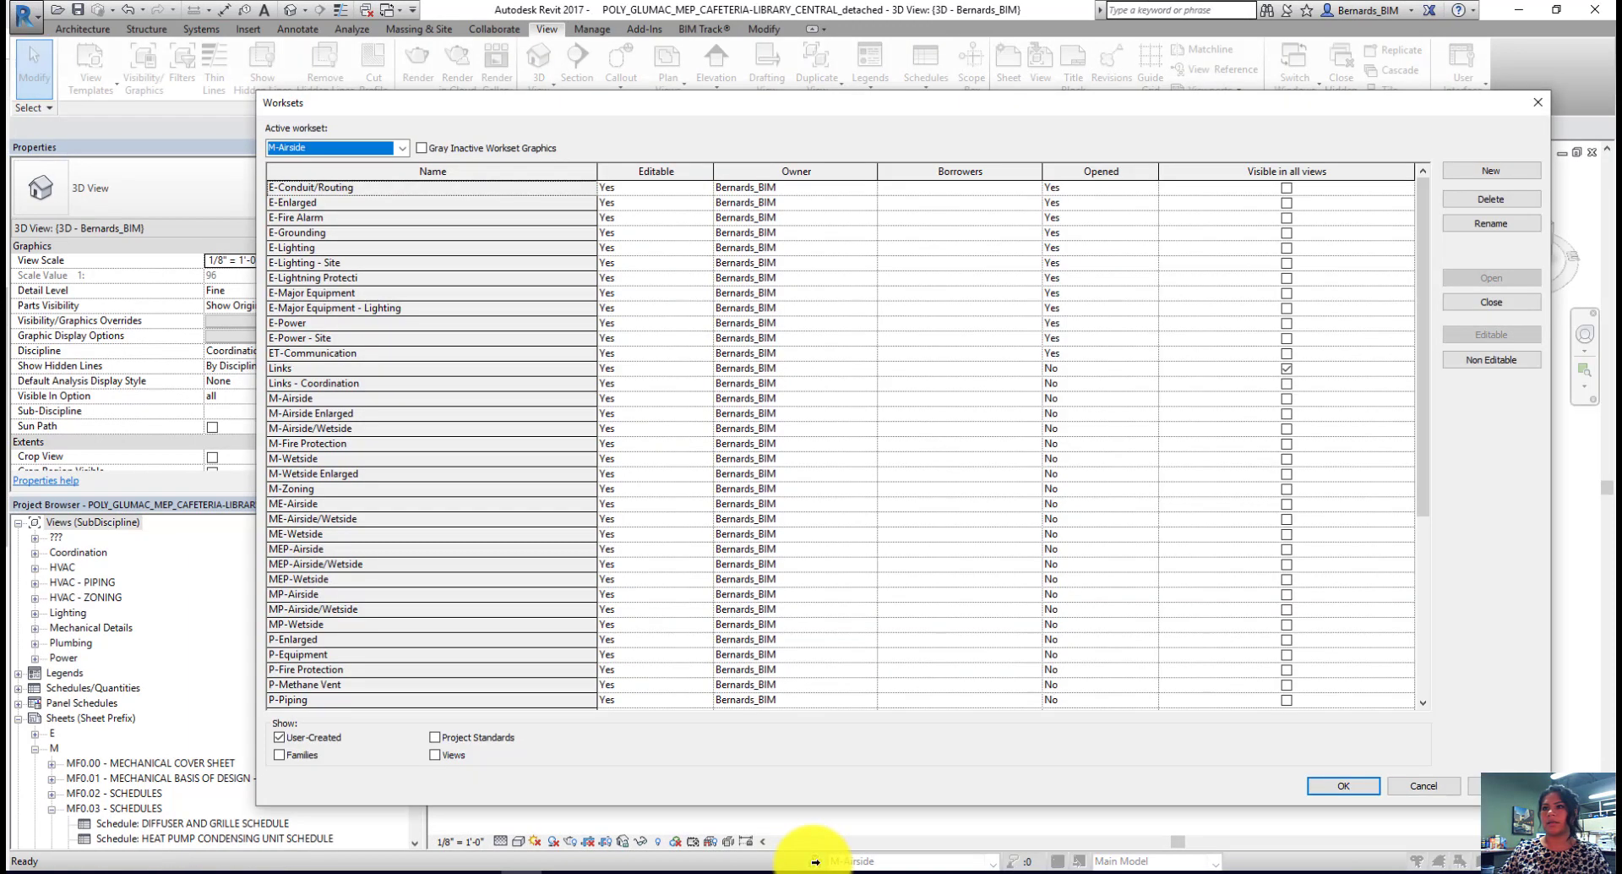
{"action": "left_click", "coordinate": [487, 188]}
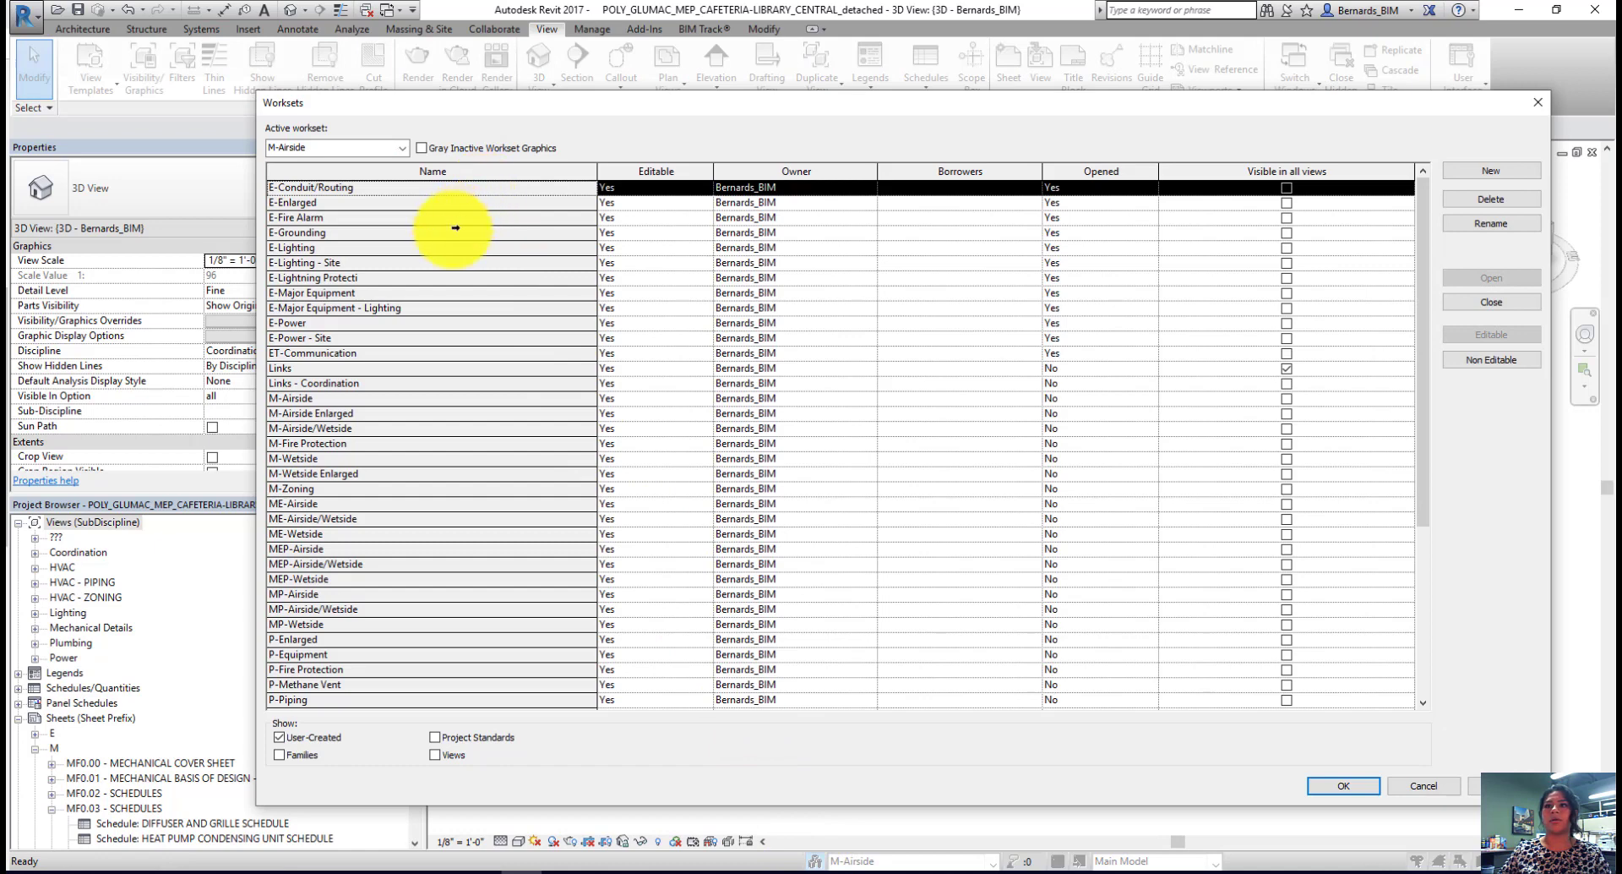
{"action": "left_click", "coordinate": [359, 354], "text": "shift"}
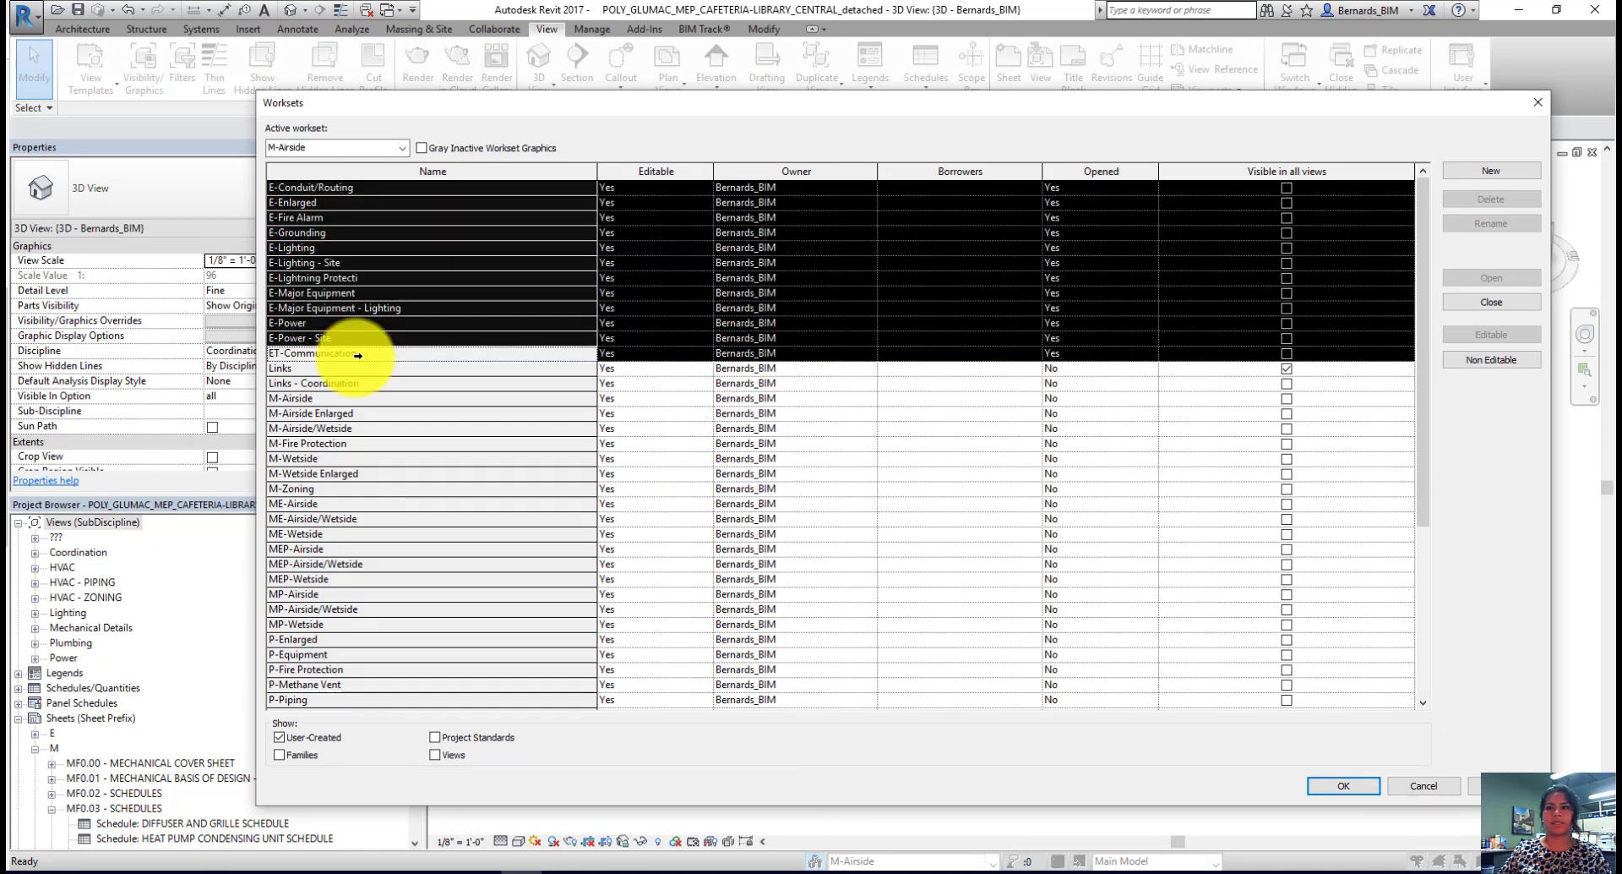
{"action": "left_click", "coordinate": [1098, 353]}
{"action": "left_click", "coordinate": [1149, 353]}
{"action": "left_click", "coordinate": [1071, 382]}
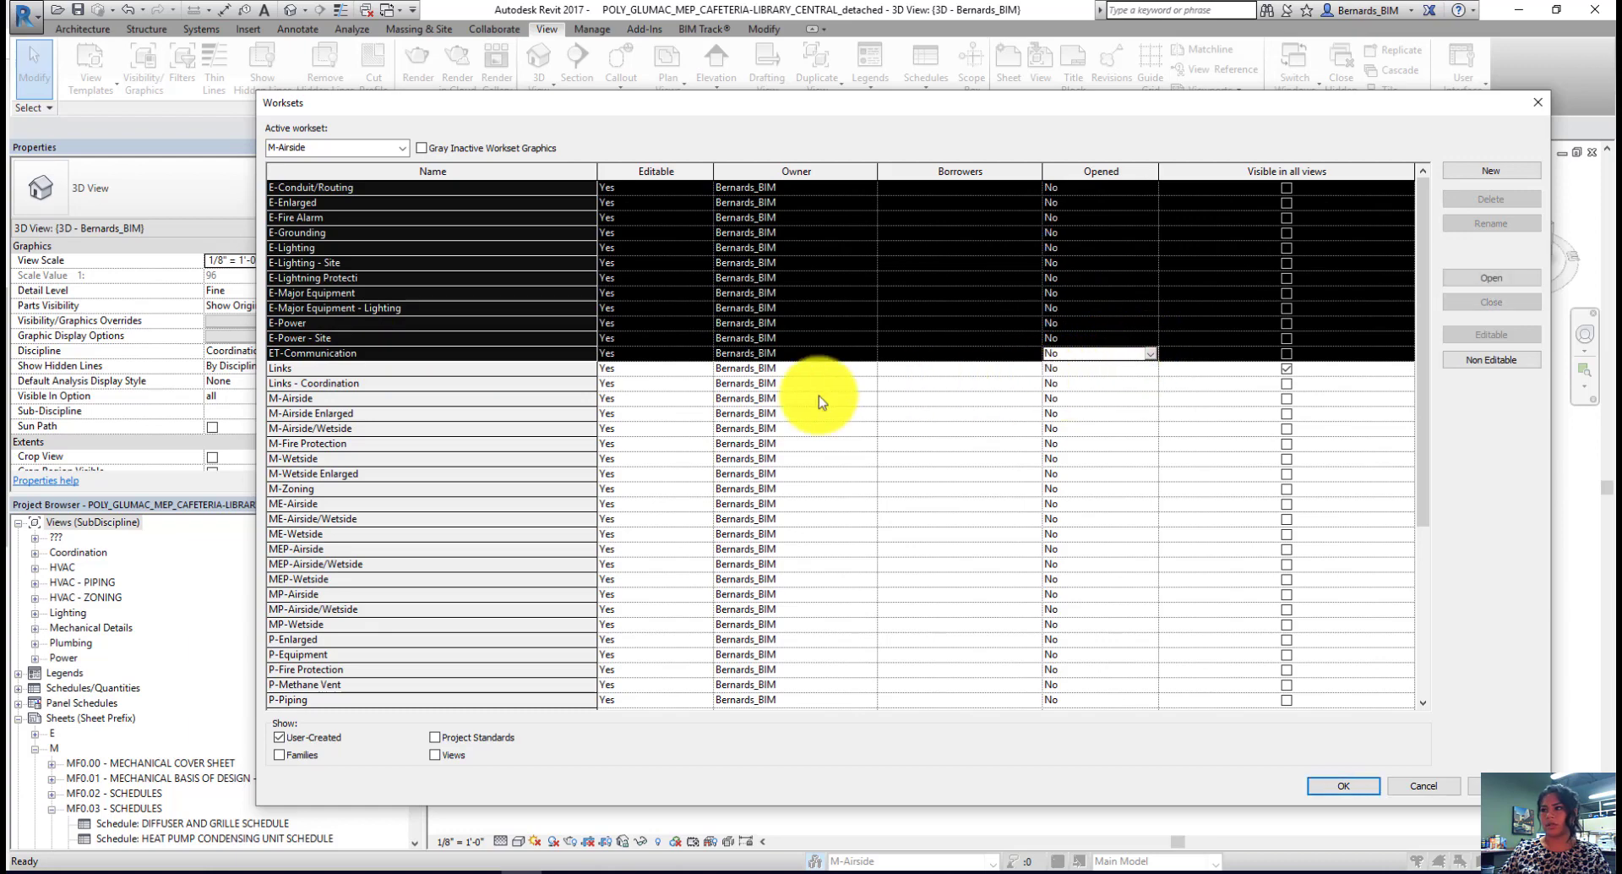
Step: Set Opened to No for every workset from T-AV through X-Kitchen Model
{"action": "scroll", "coordinate": [404, 419], "scroll_direction": "down", "scroll_amount": 6}
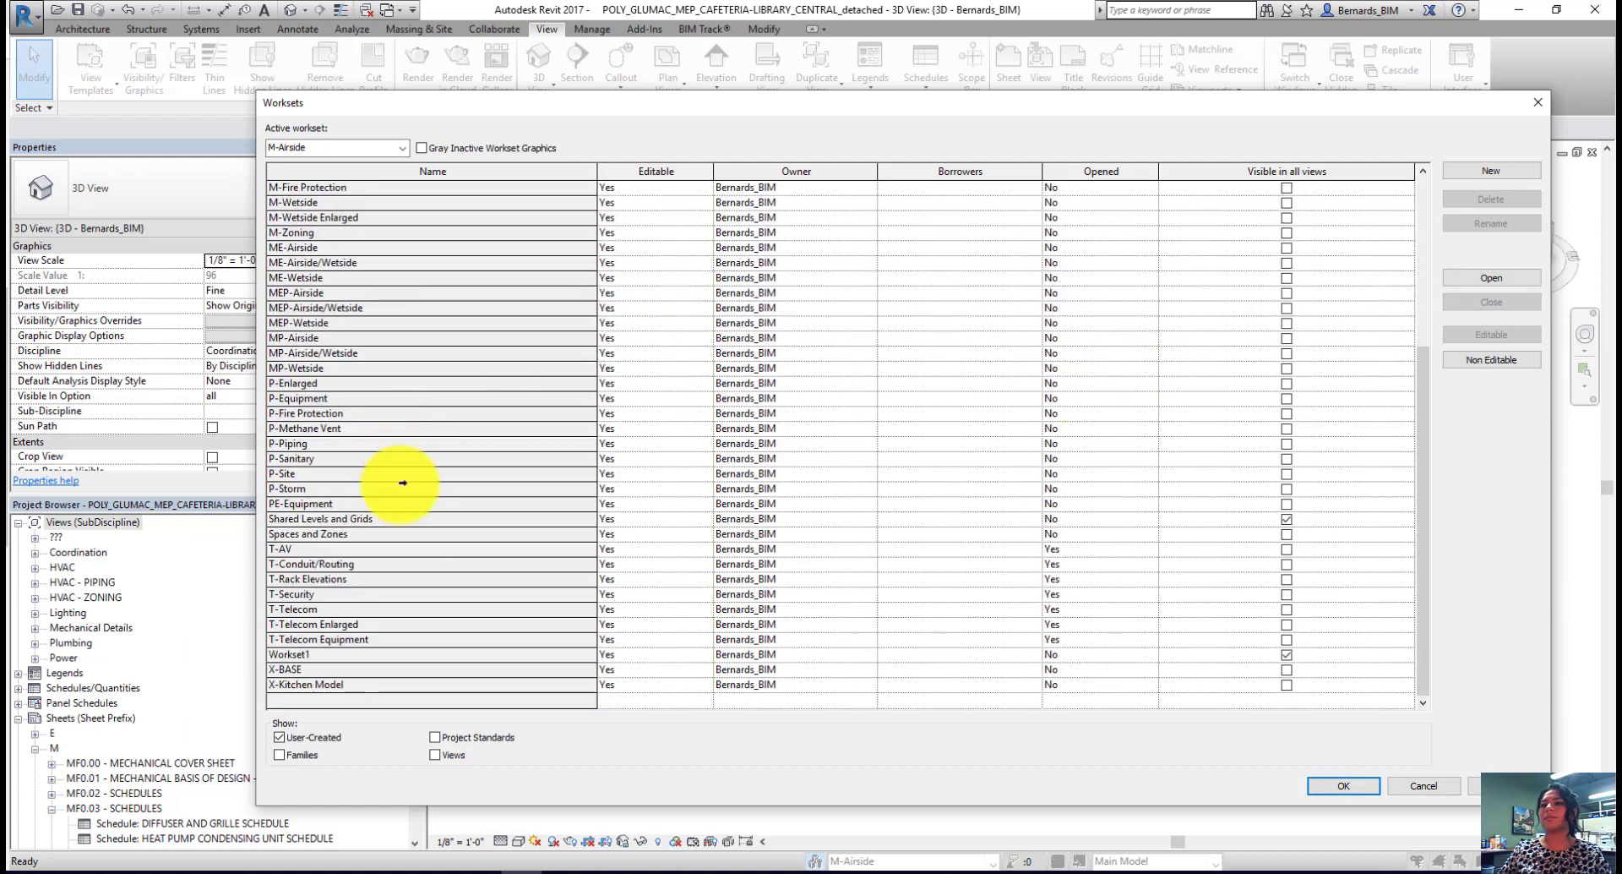
{"action": "left_click", "coordinate": [412, 549]}
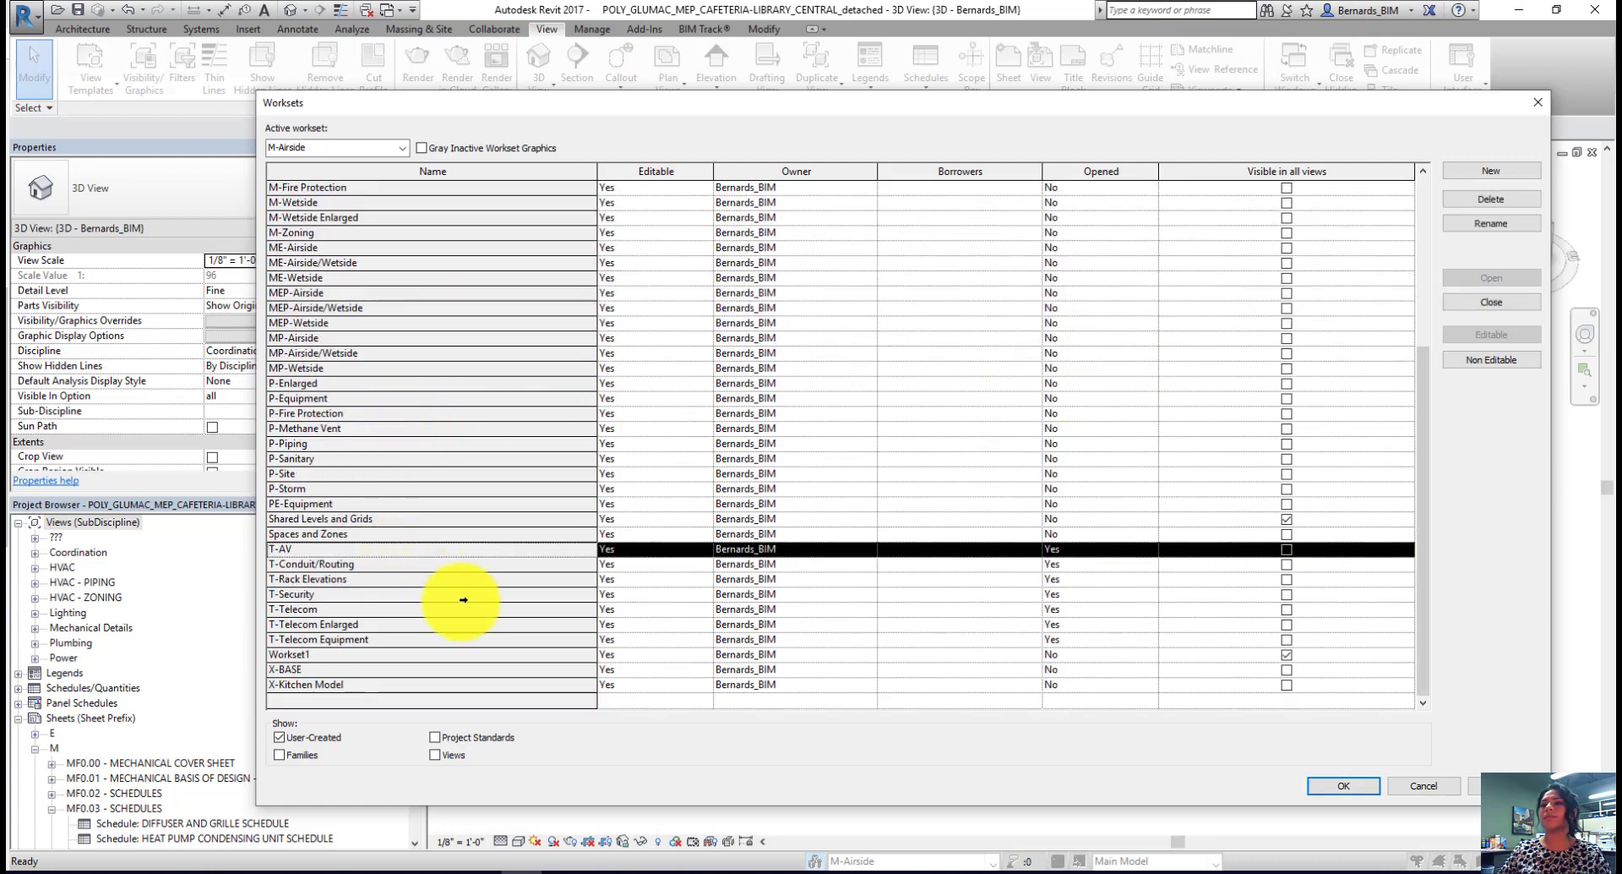
{"action": "left_click", "coordinate": [543, 683], "text": "shift"}
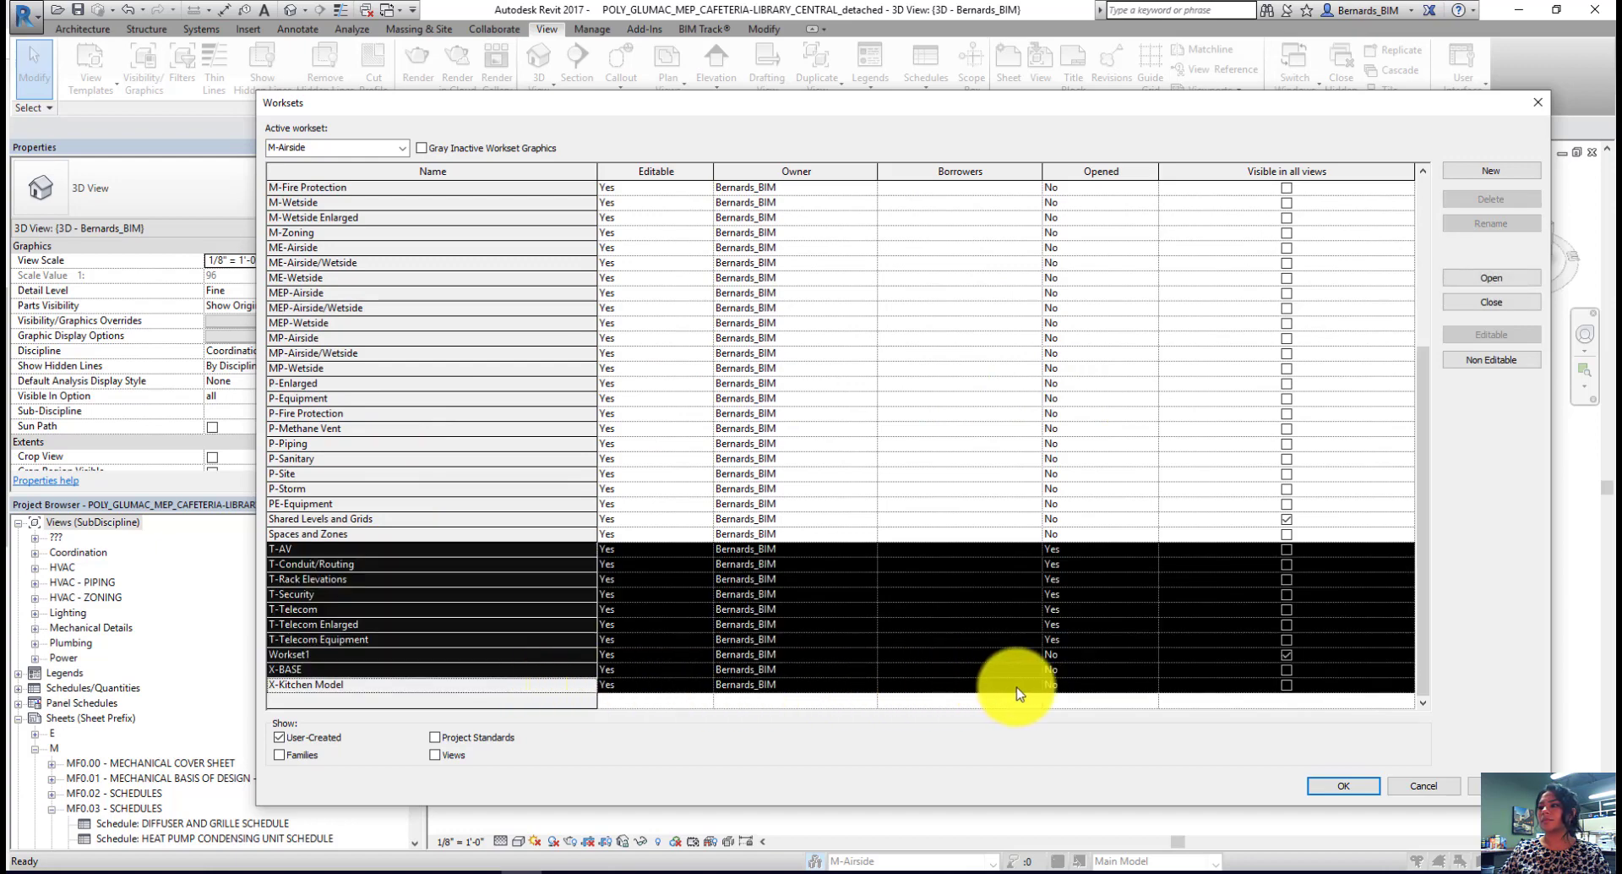
{"action": "left_click", "coordinate": [1099, 684]}
{"action": "left_click", "coordinate": [1124, 685]}
{"action": "left_click", "coordinate": [1097, 712]}
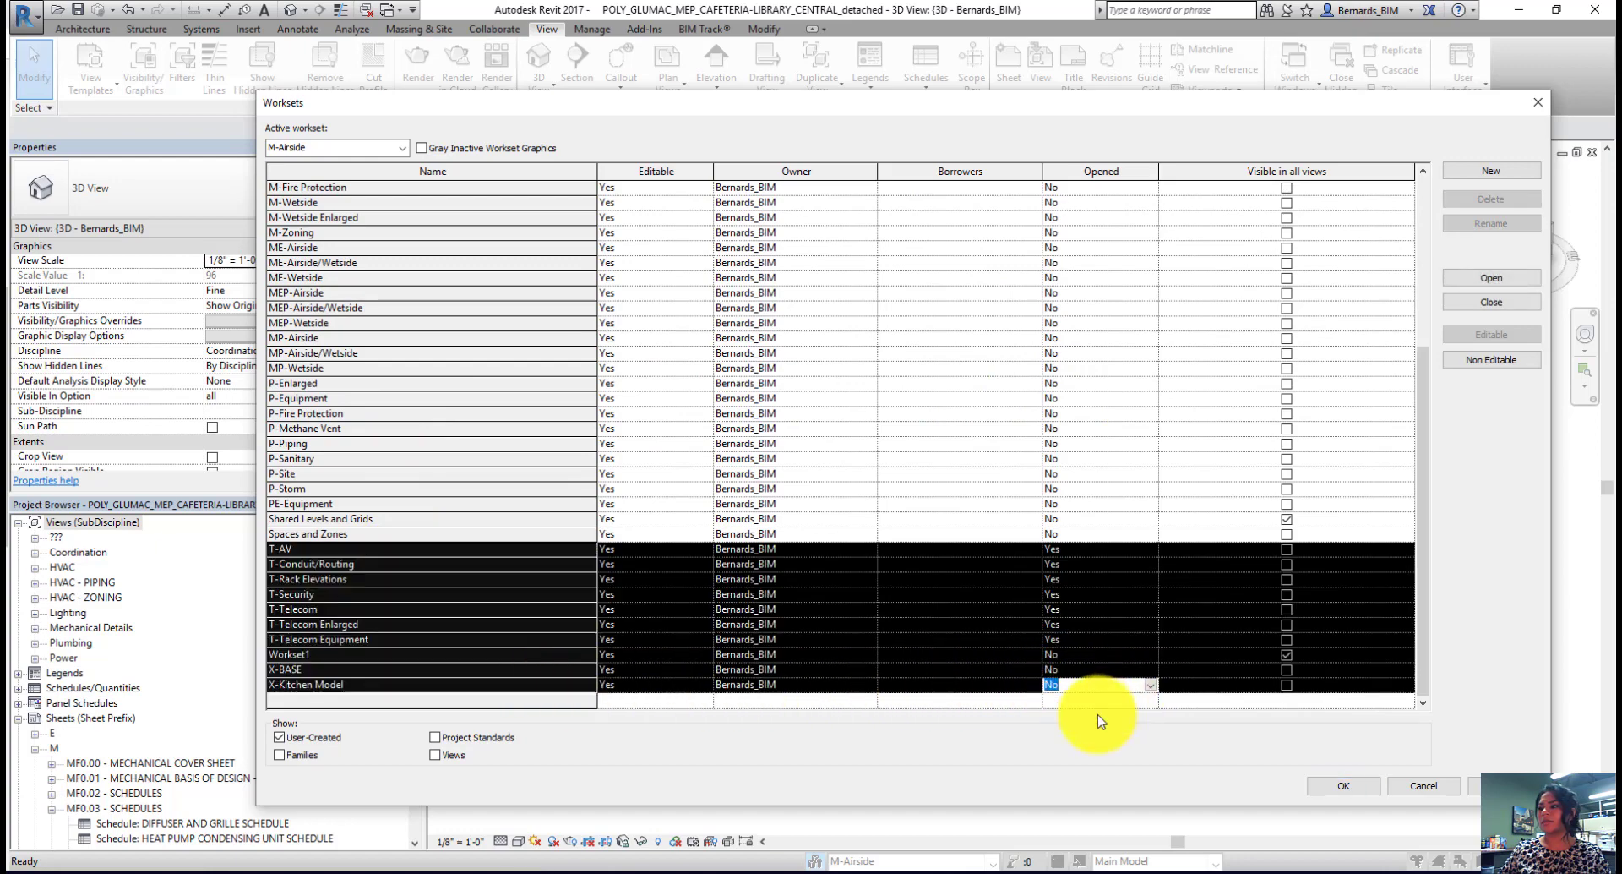
{"action": "left_click", "coordinate": [1088, 579]}
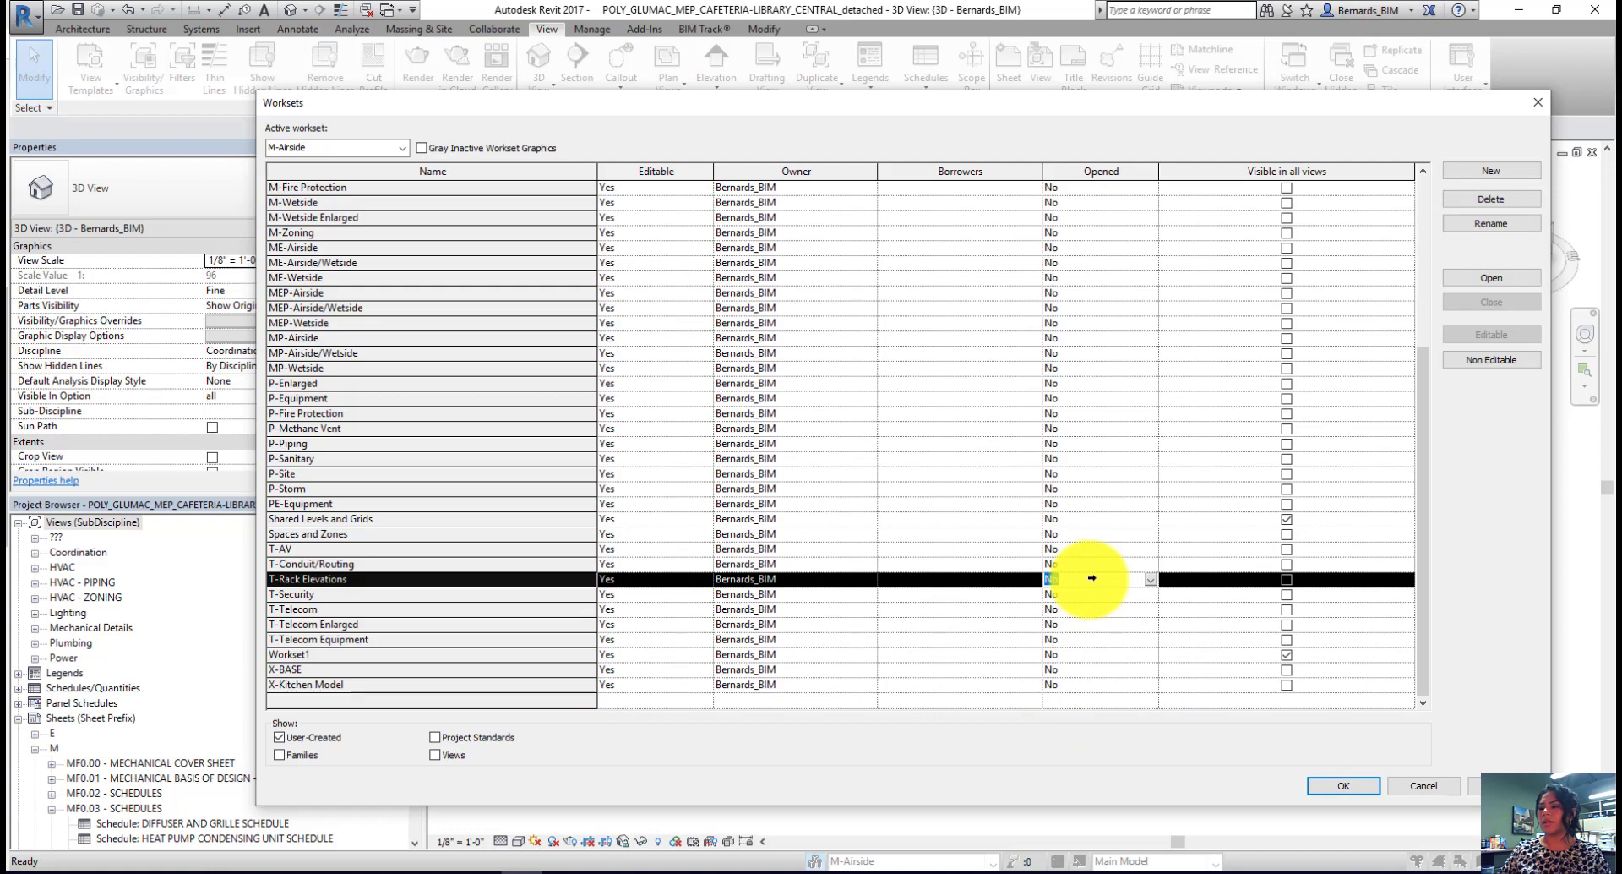
Step: Set Opened to Yes for every workset from M-Airside through MP-Wetside, and apply the workset changes
{"action": "scroll", "coordinate": [1090, 577], "scroll_direction": "up", "scroll_amount": 5}
{"action": "scroll", "coordinate": [1091, 577], "scroll_direction": "down", "scroll_amount": 2}
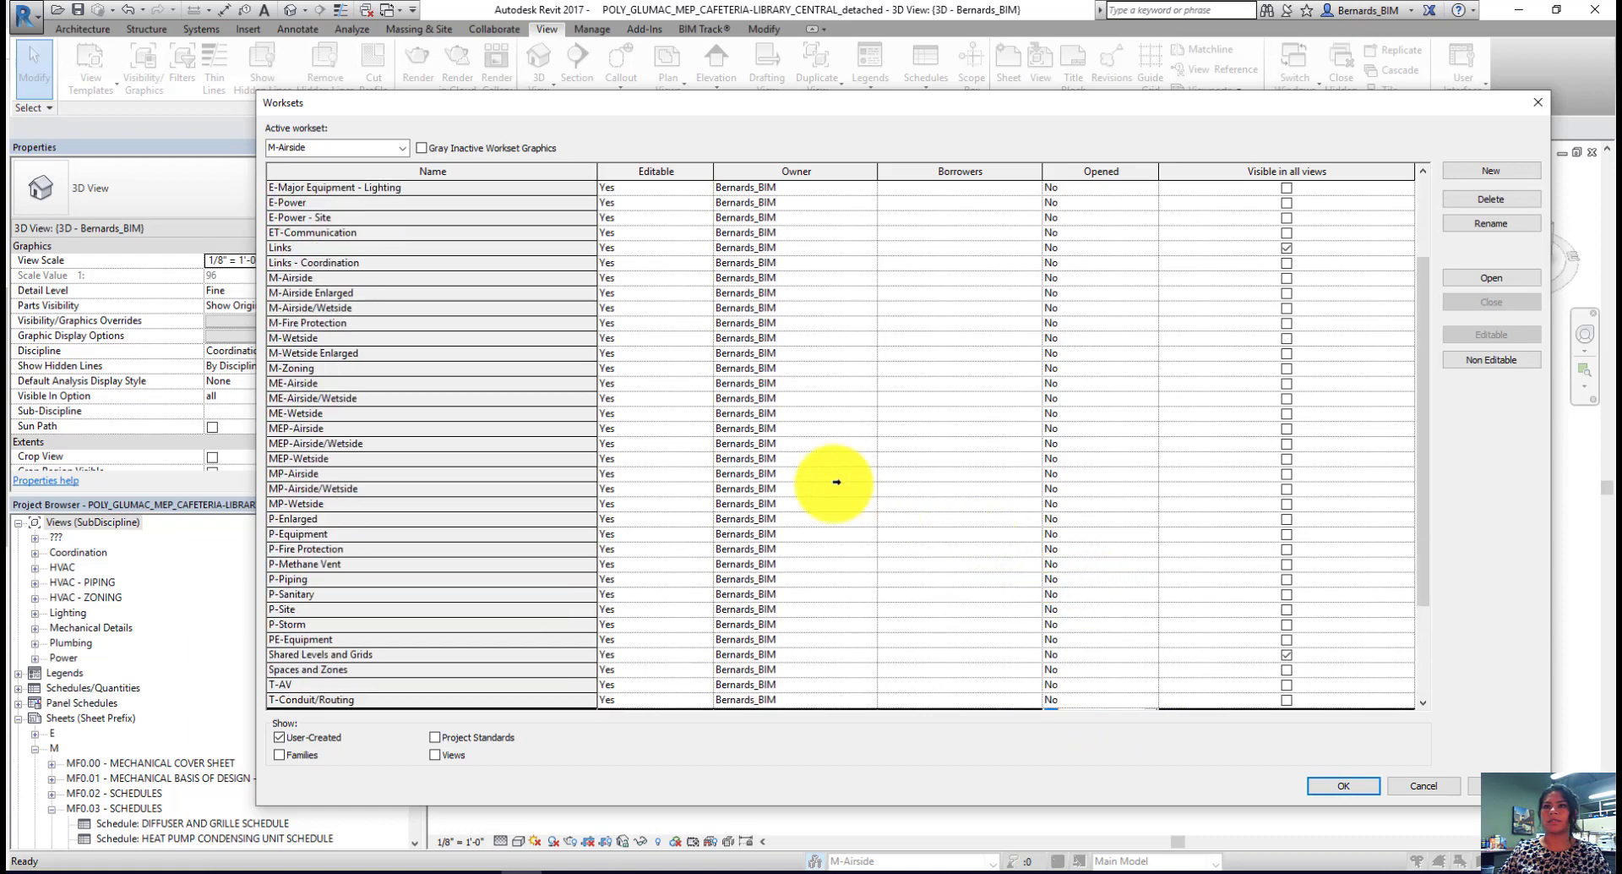
{"action": "left_click", "coordinate": [296, 277]}
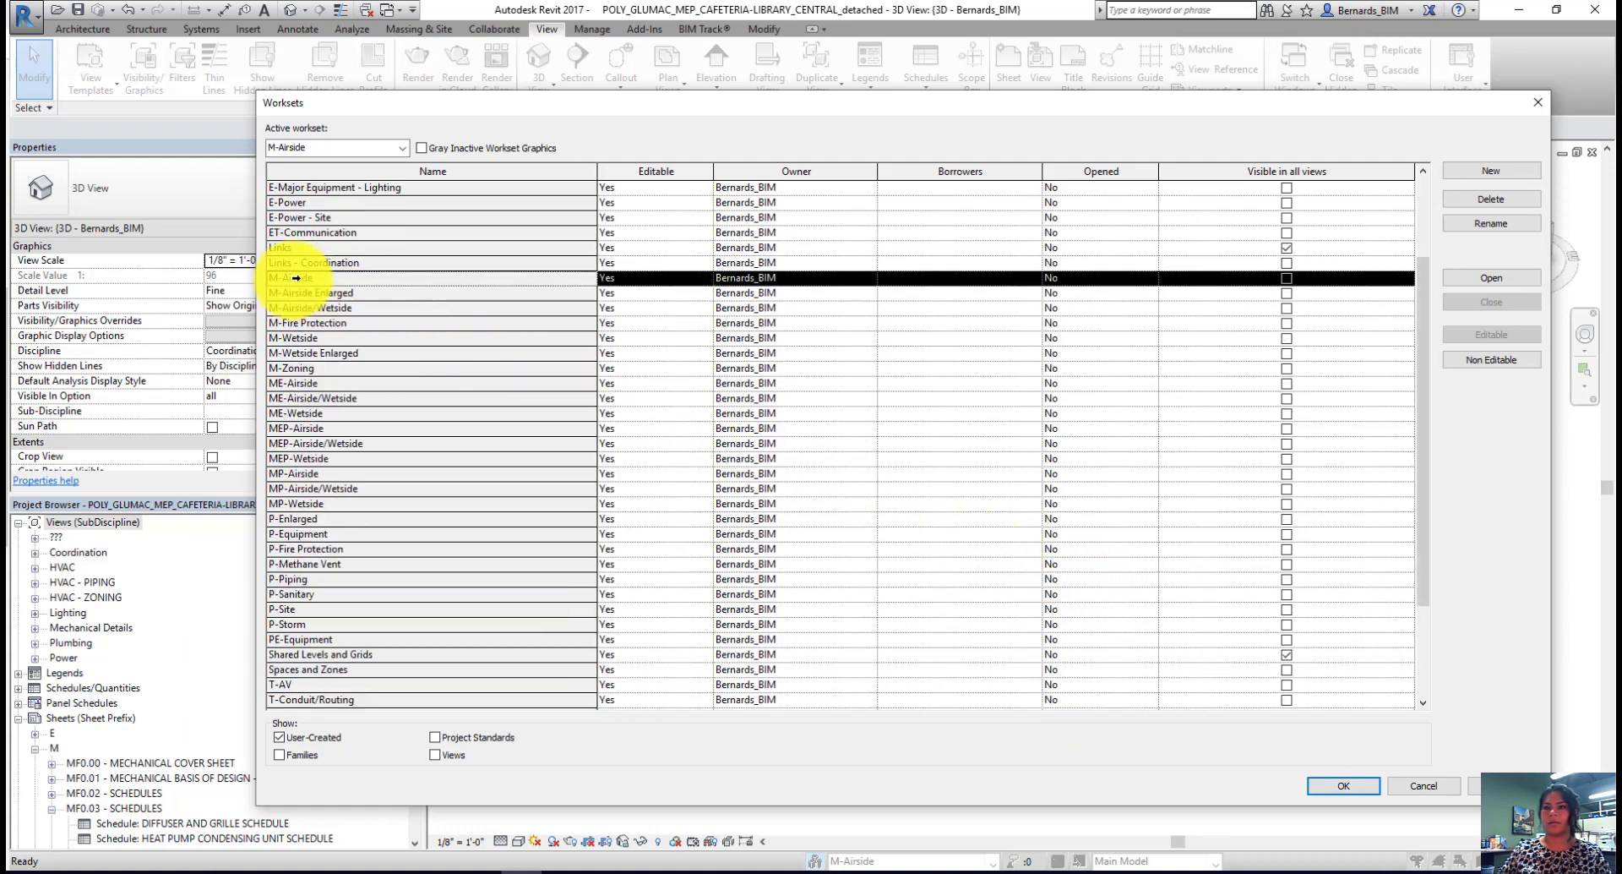
{"action": "scroll", "coordinate": [296, 277], "scroll_direction": "down", "scroll_amount": 2}
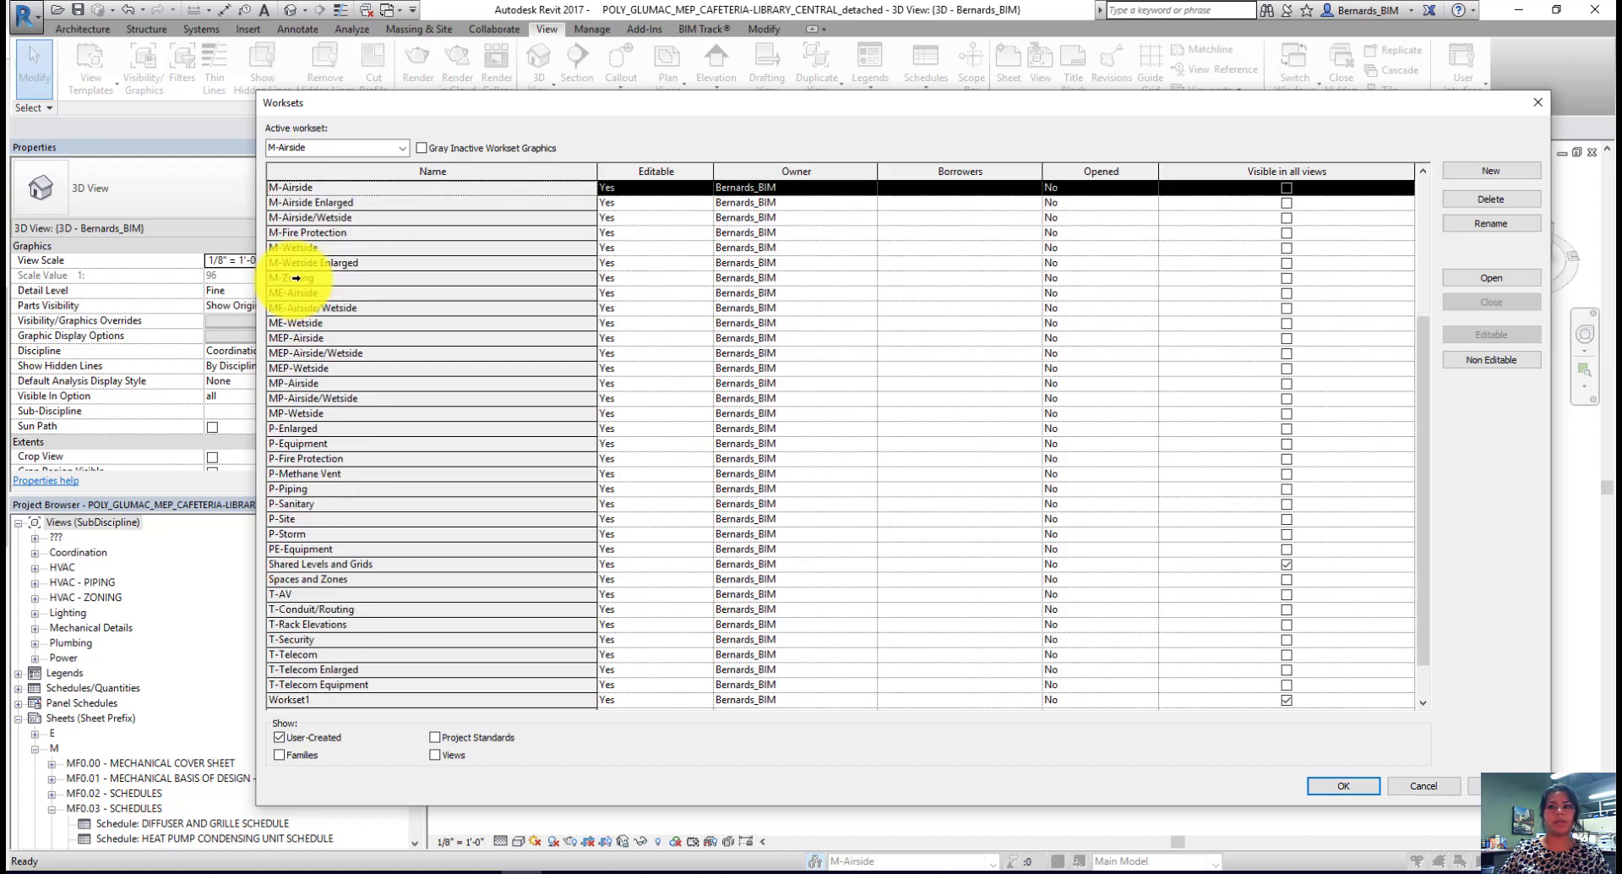
{"action": "left_click", "coordinate": [314, 418], "text": "shift"}
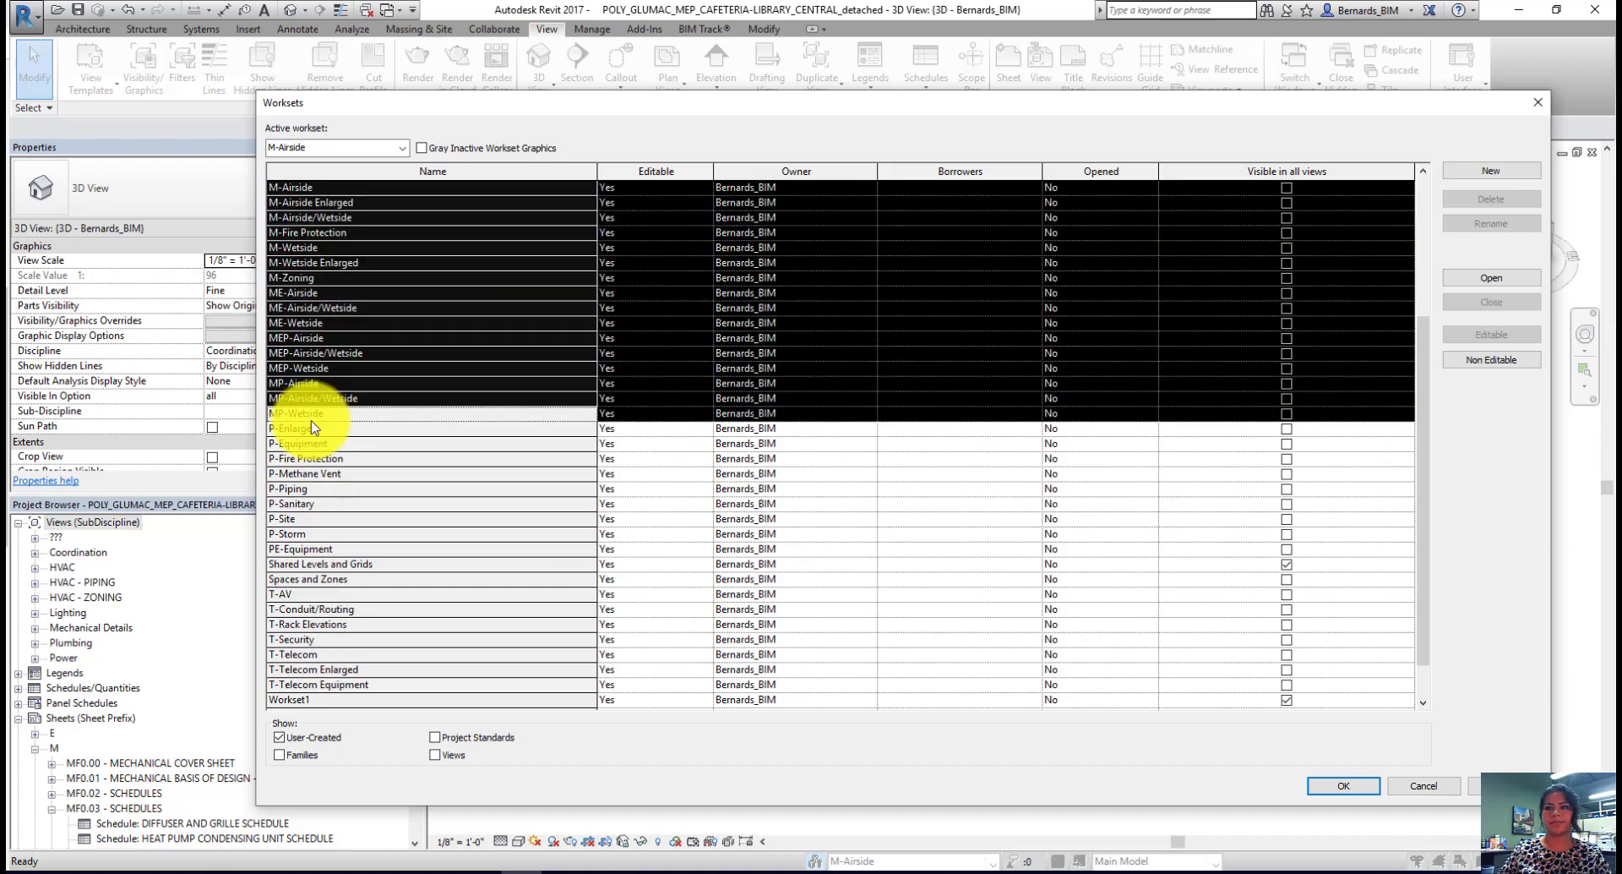
{"action": "left_click", "coordinate": [1109, 413]}
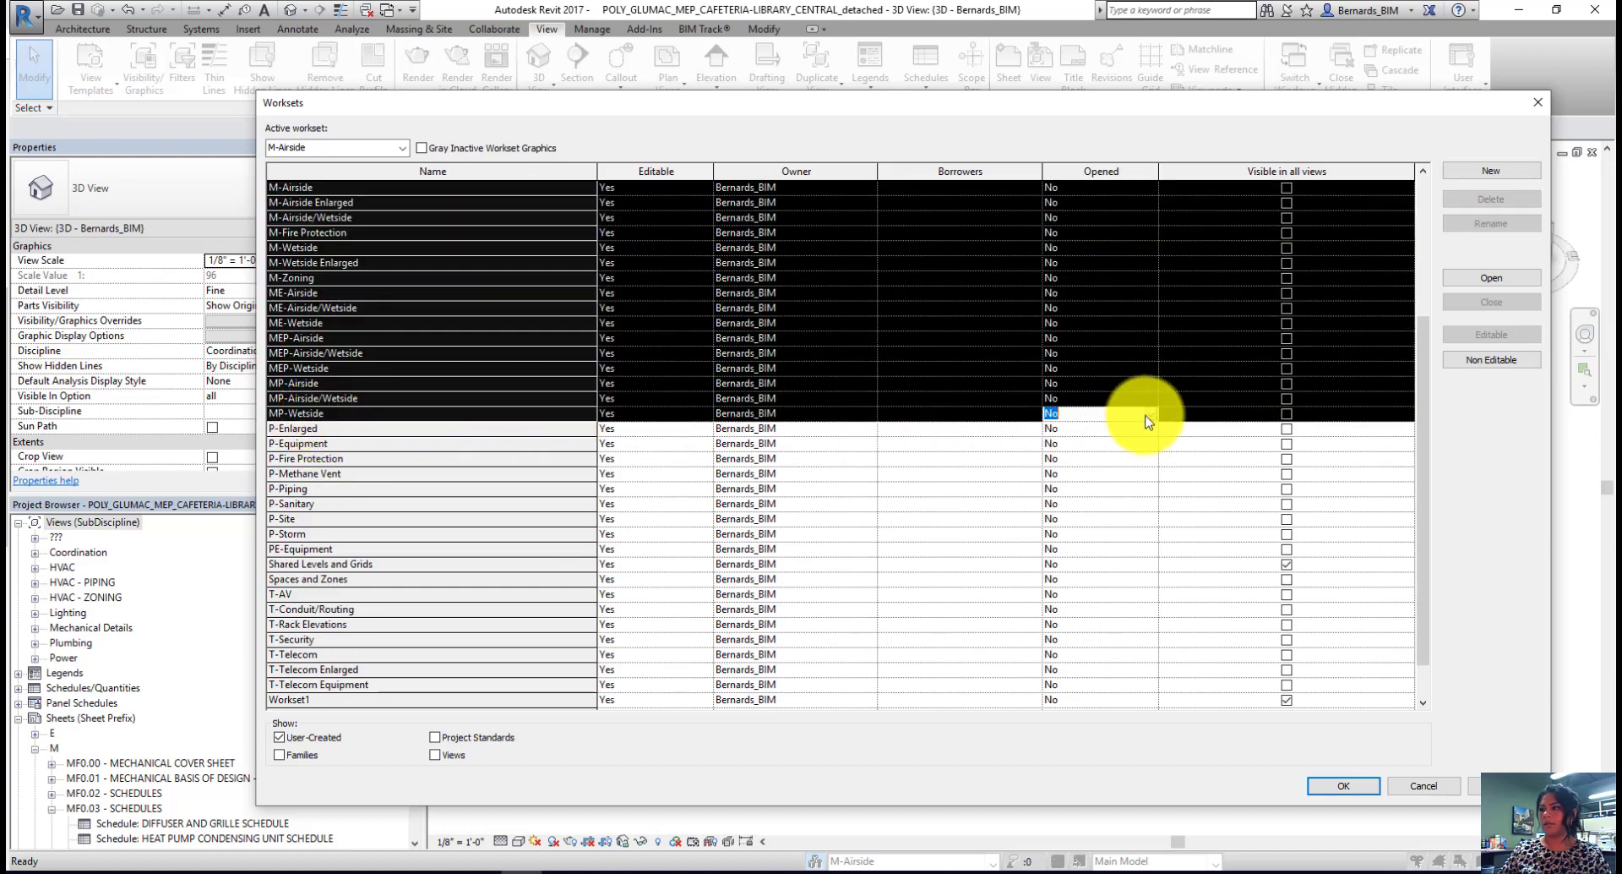
{"action": "left_click", "coordinate": [1149, 414]}
{"action": "left_click", "coordinate": [1115, 428]}
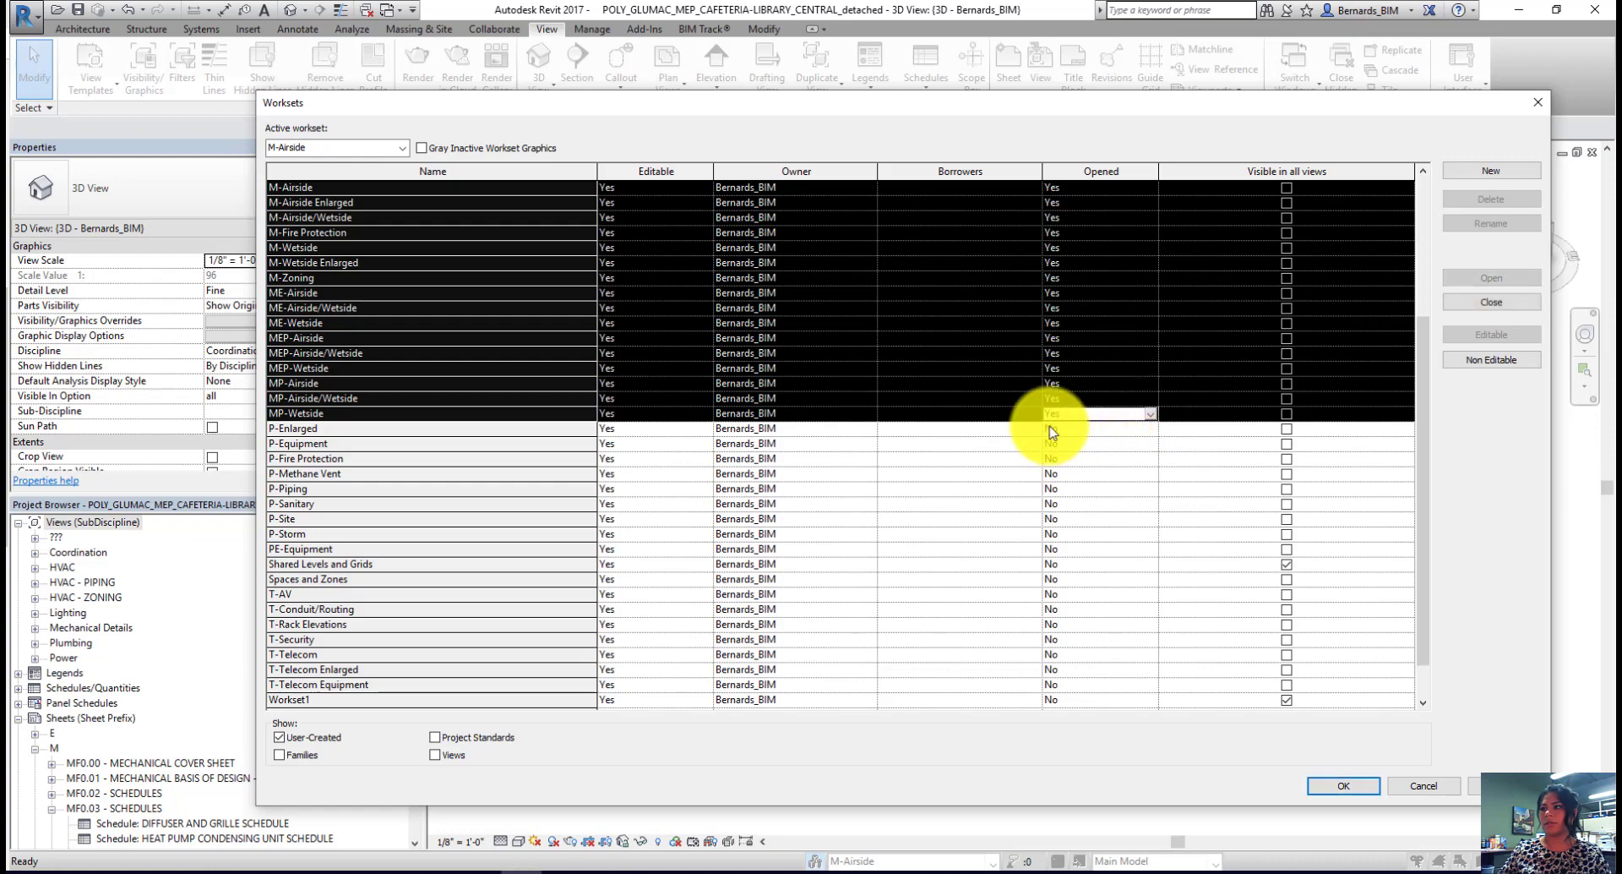
{"action": "scroll", "coordinate": [490, 401], "scroll_direction": "up", "scroll_amount": 5}
{"action": "scroll", "coordinate": [451, 400], "scroll_direction": "down", "scroll_amount": 6}
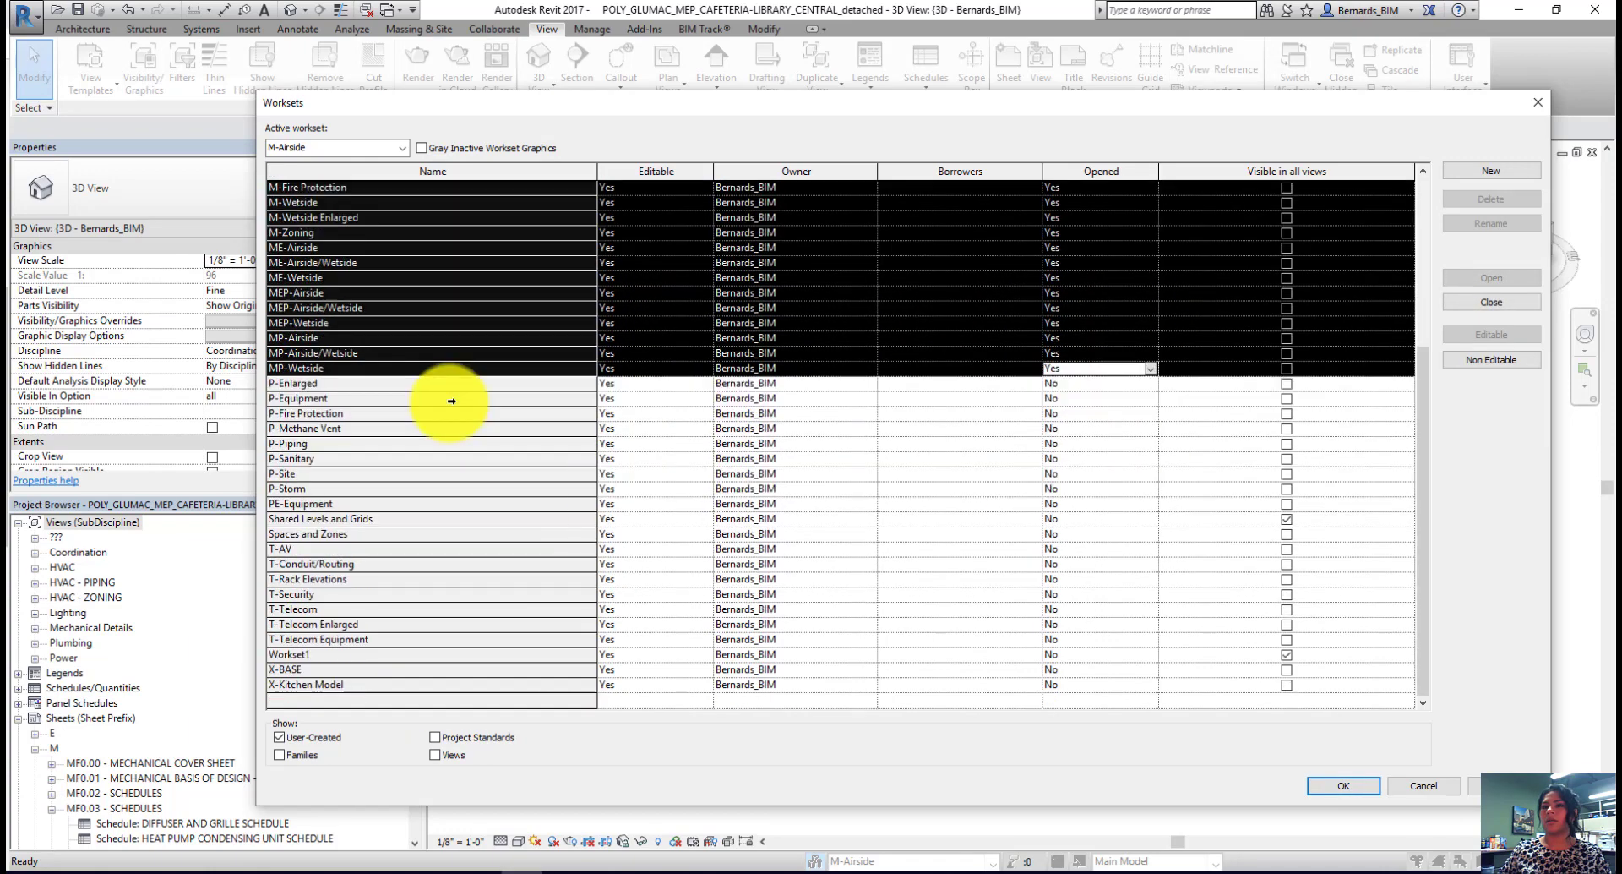
{"action": "left_click", "coordinate": [610, 414]}
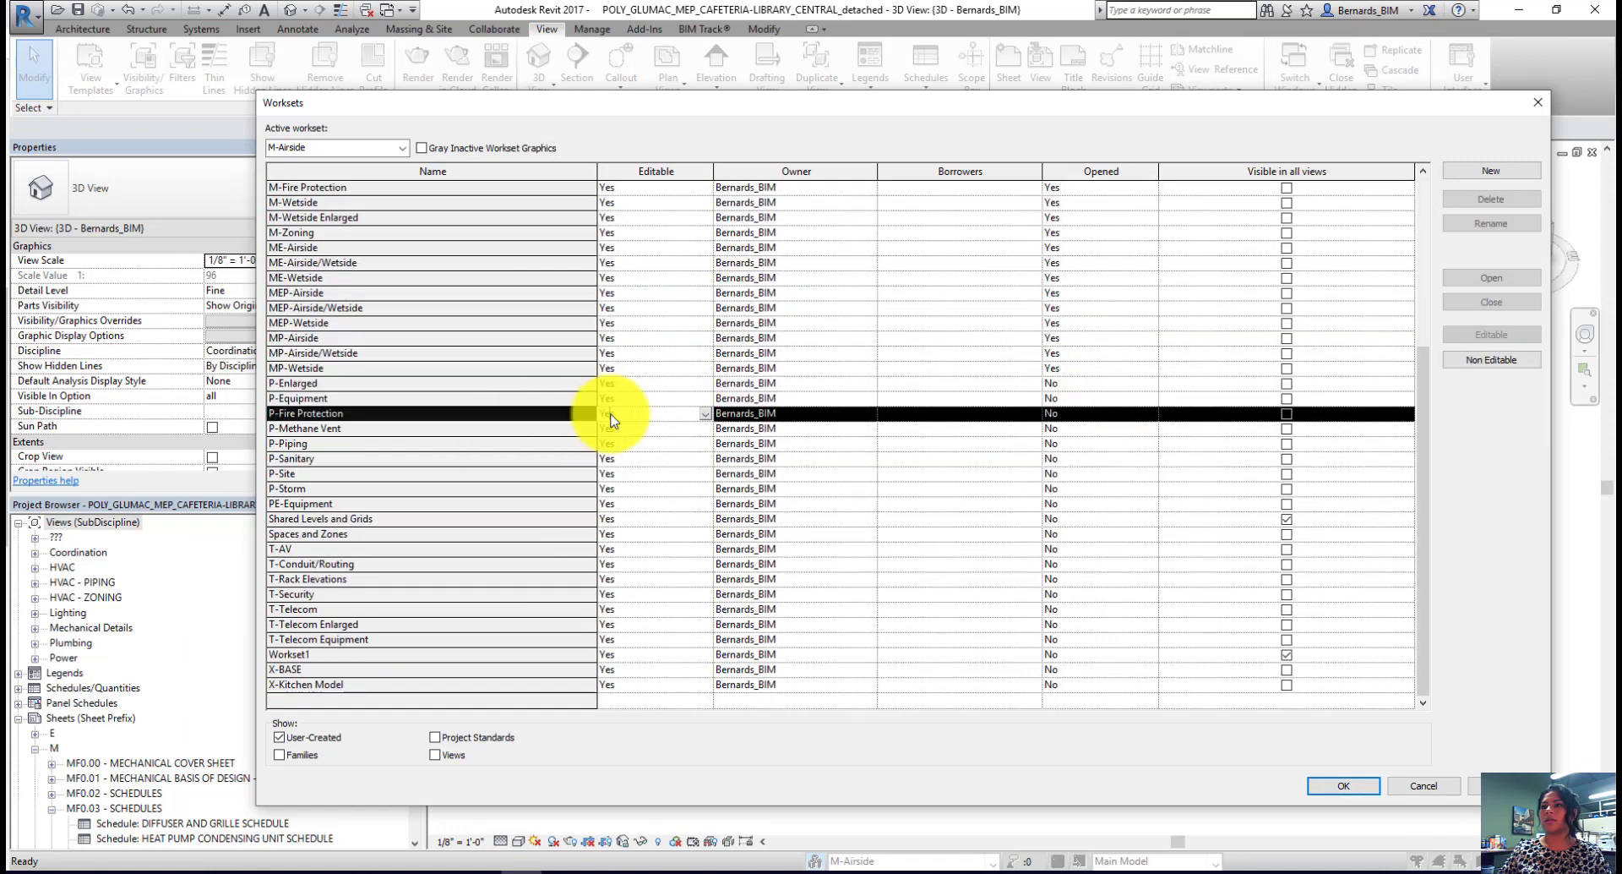
{"action": "left_click", "coordinate": [1345, 787]}
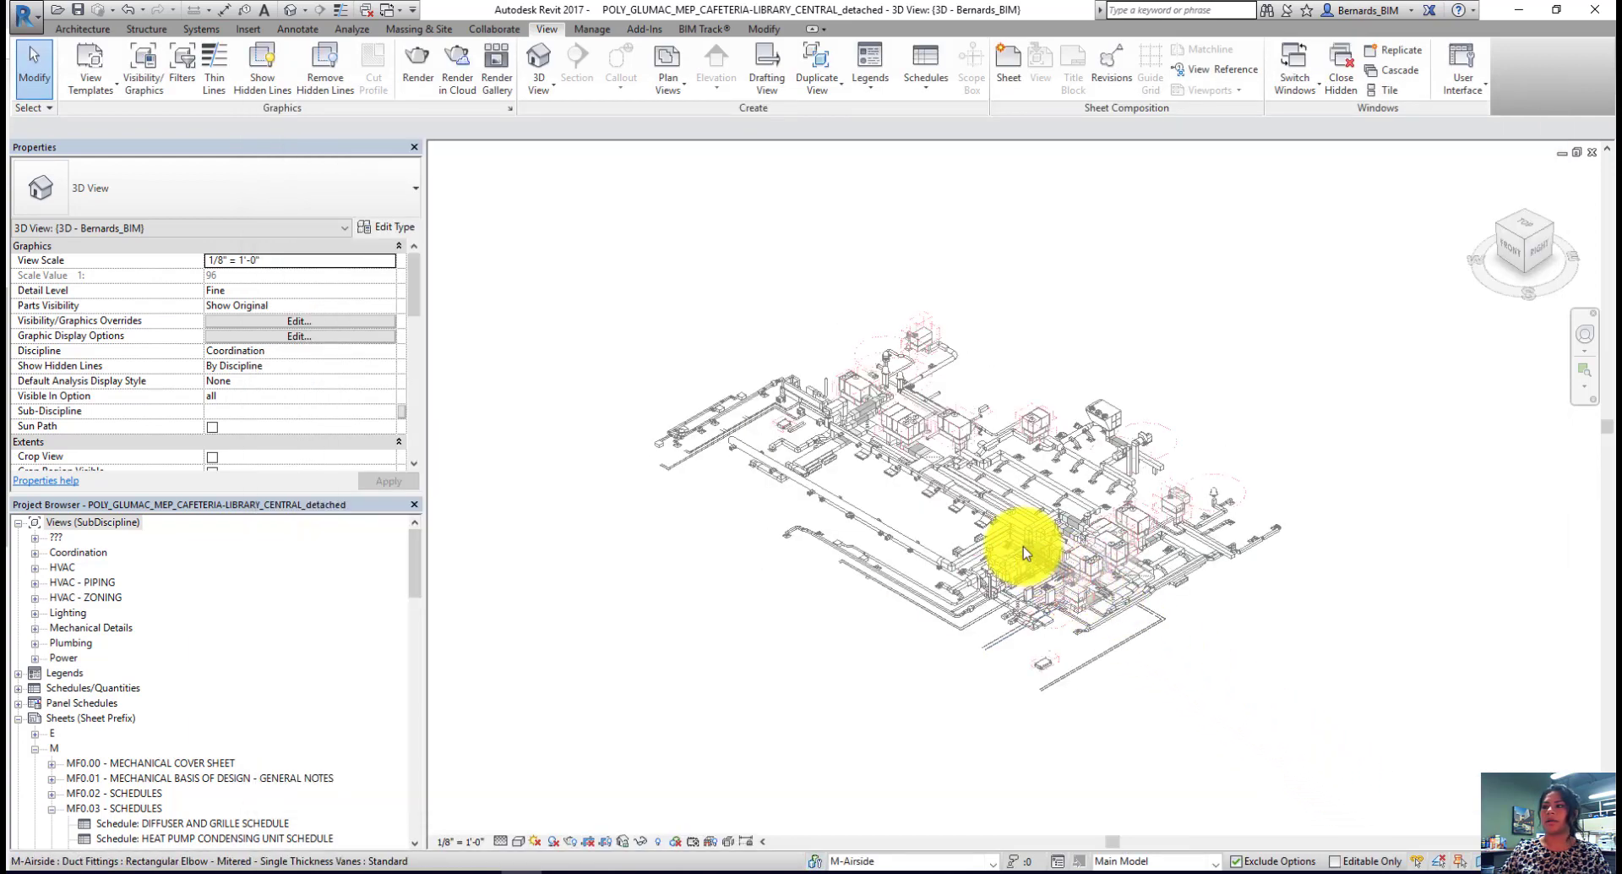
Step: Start a DWG export of the mechanical 3D view and review the export setup's units, coordinates and solids settings, accepting the setup
{"action": "scroll", "coordinate": [1023, 547], "scroll_direction": "up", "scroll_amount": 8}
{"action": "scroll", "coordinate": [1022, 546], "scroll_direction": "down", "scroll_amount": 10}
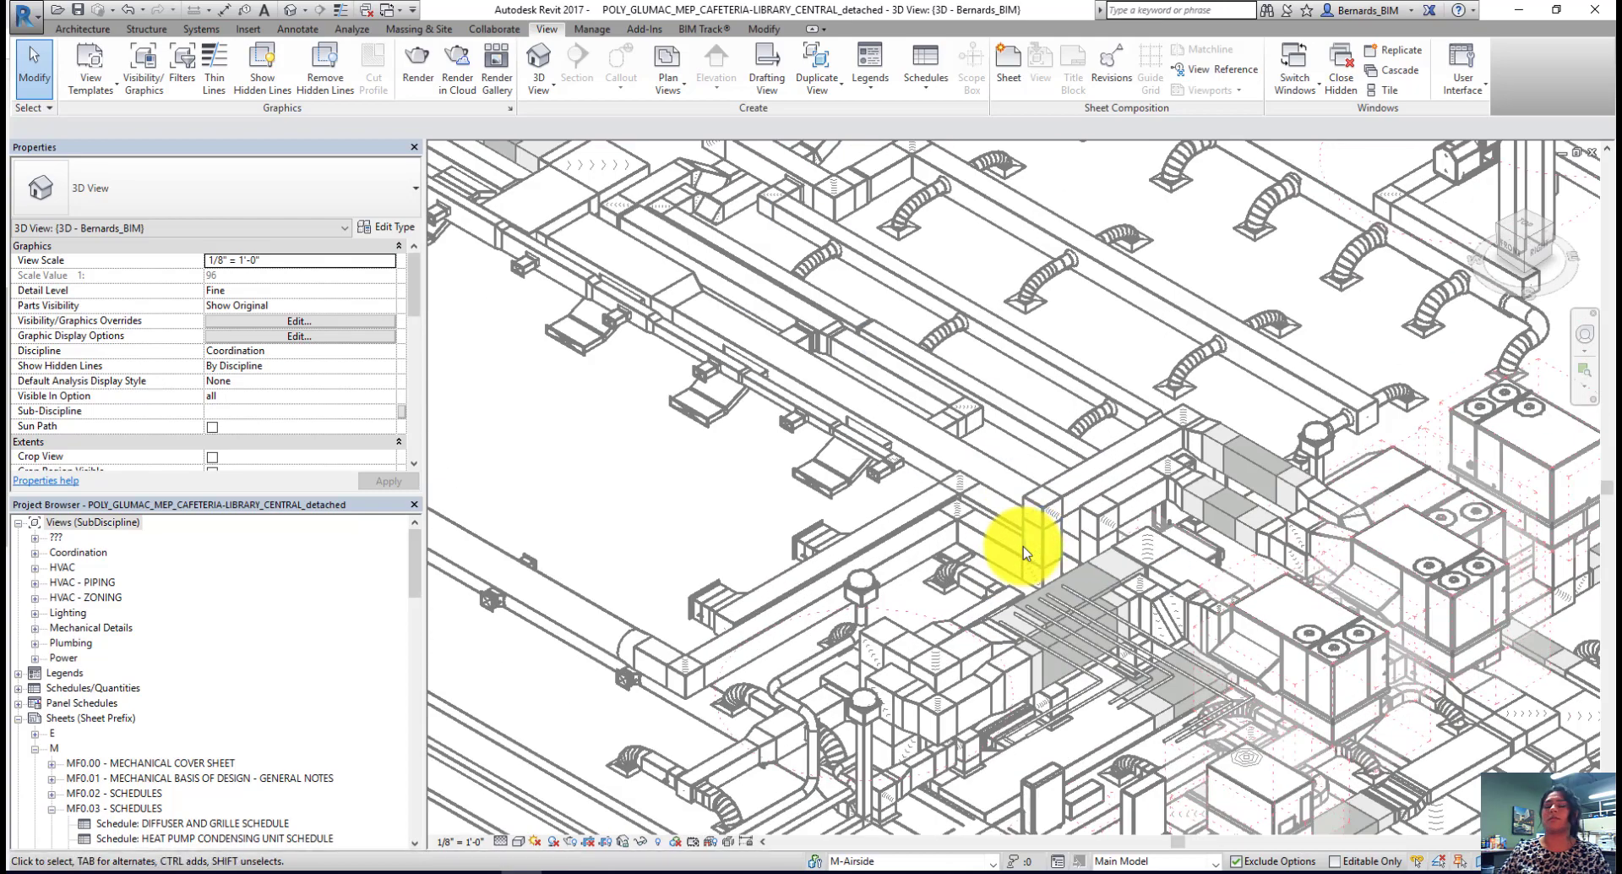
{"action": "middle_click_drag", "start_coordinate": [789, 417], "coordinate": [773, 410]}
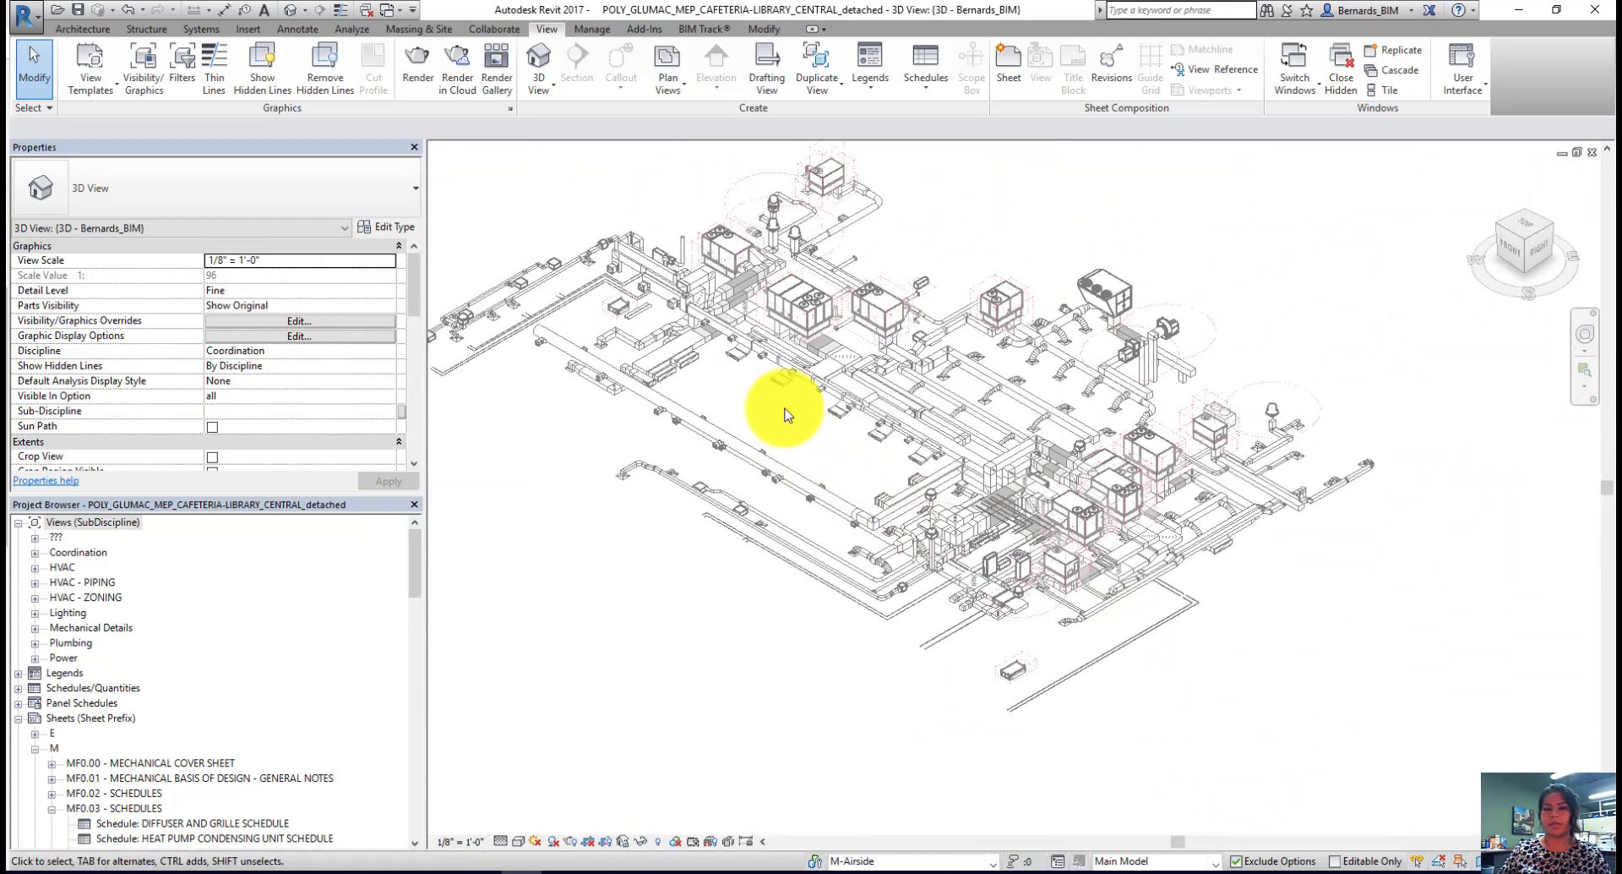
{"action": "scroll", "coordinate": [773, 410], "scroll_direction": "up", "scroll_amount": 6}
{"action": "scroll", "coordinate": [914, 377], "scroll_direction": "down", "scroll_amount": 10}
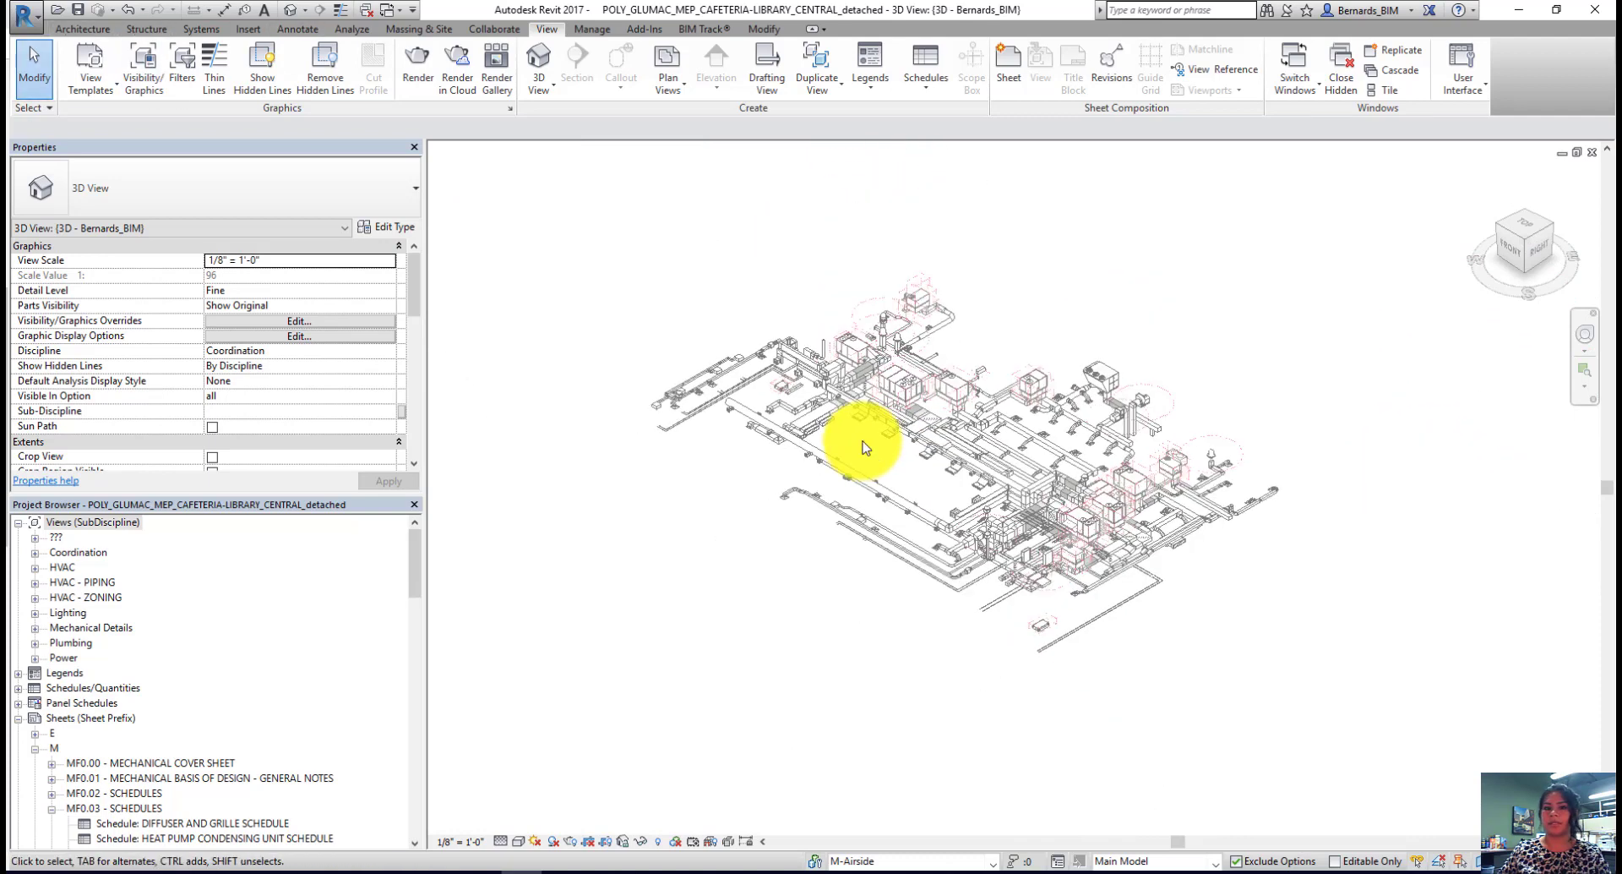
{"action": "left_click", "coordinate": [29, 19]}
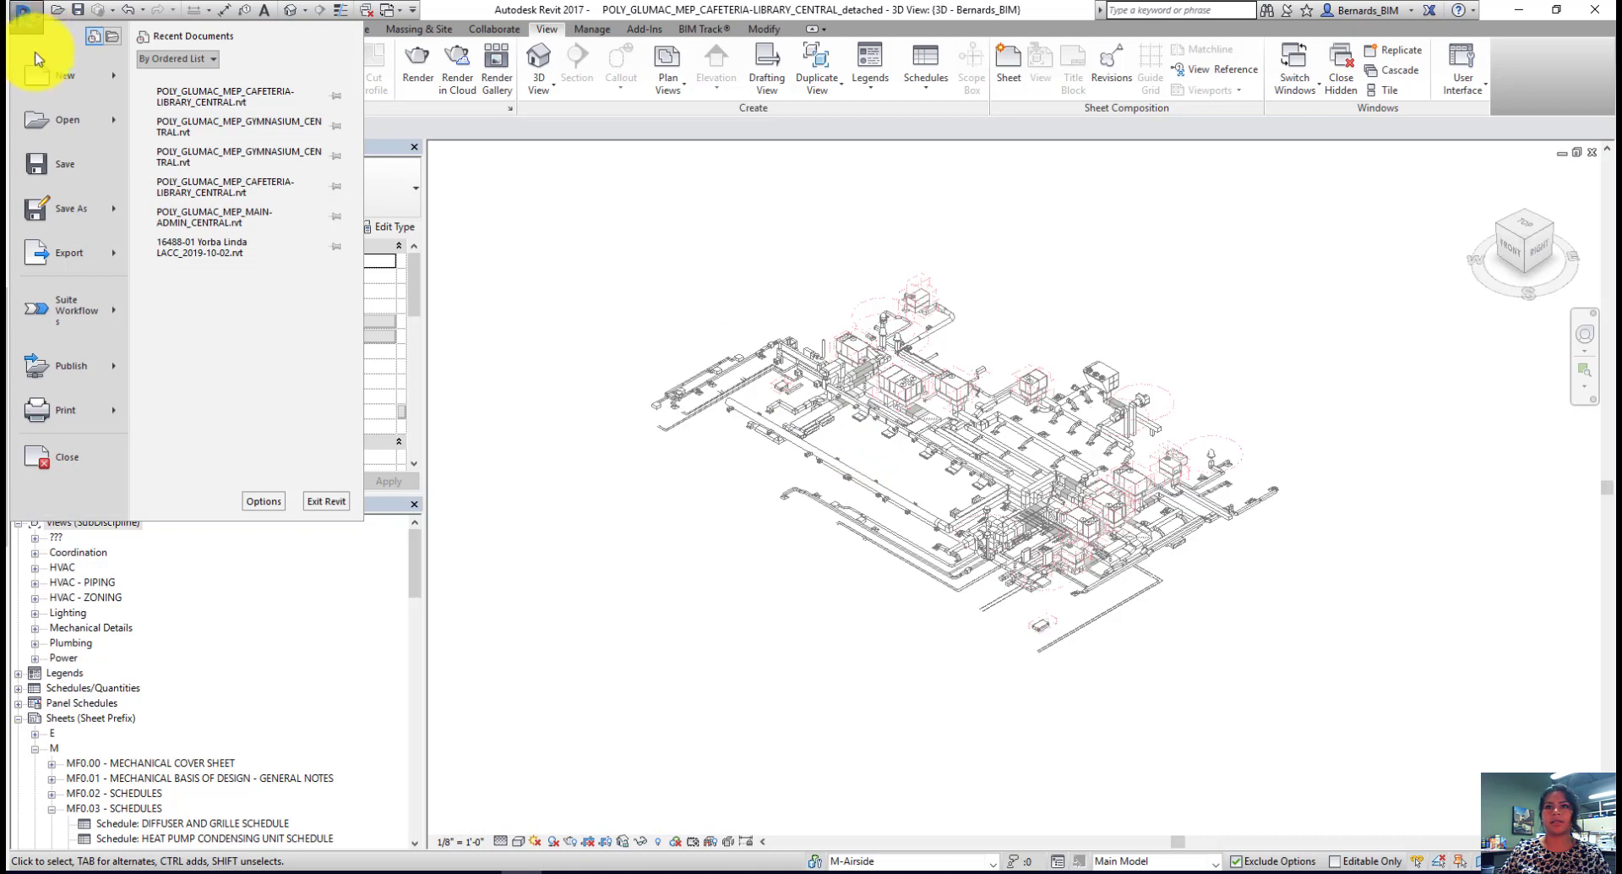
{"action": "mouse_move", "coordinate": [72, 252]}
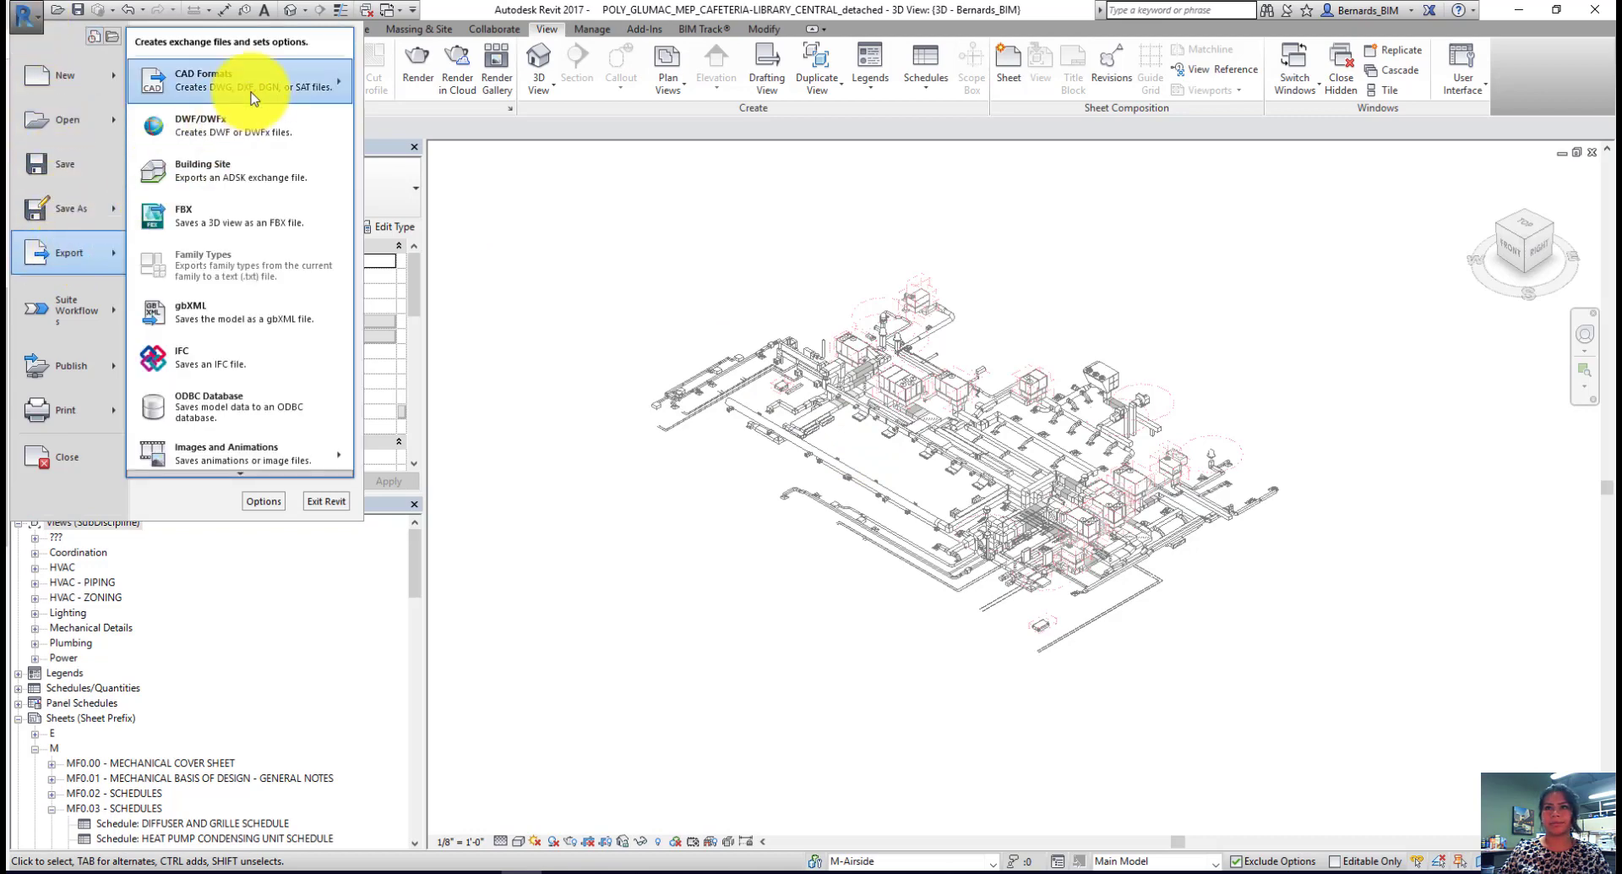
{"action": "mouse_move", "coordinate": [254, 98]}
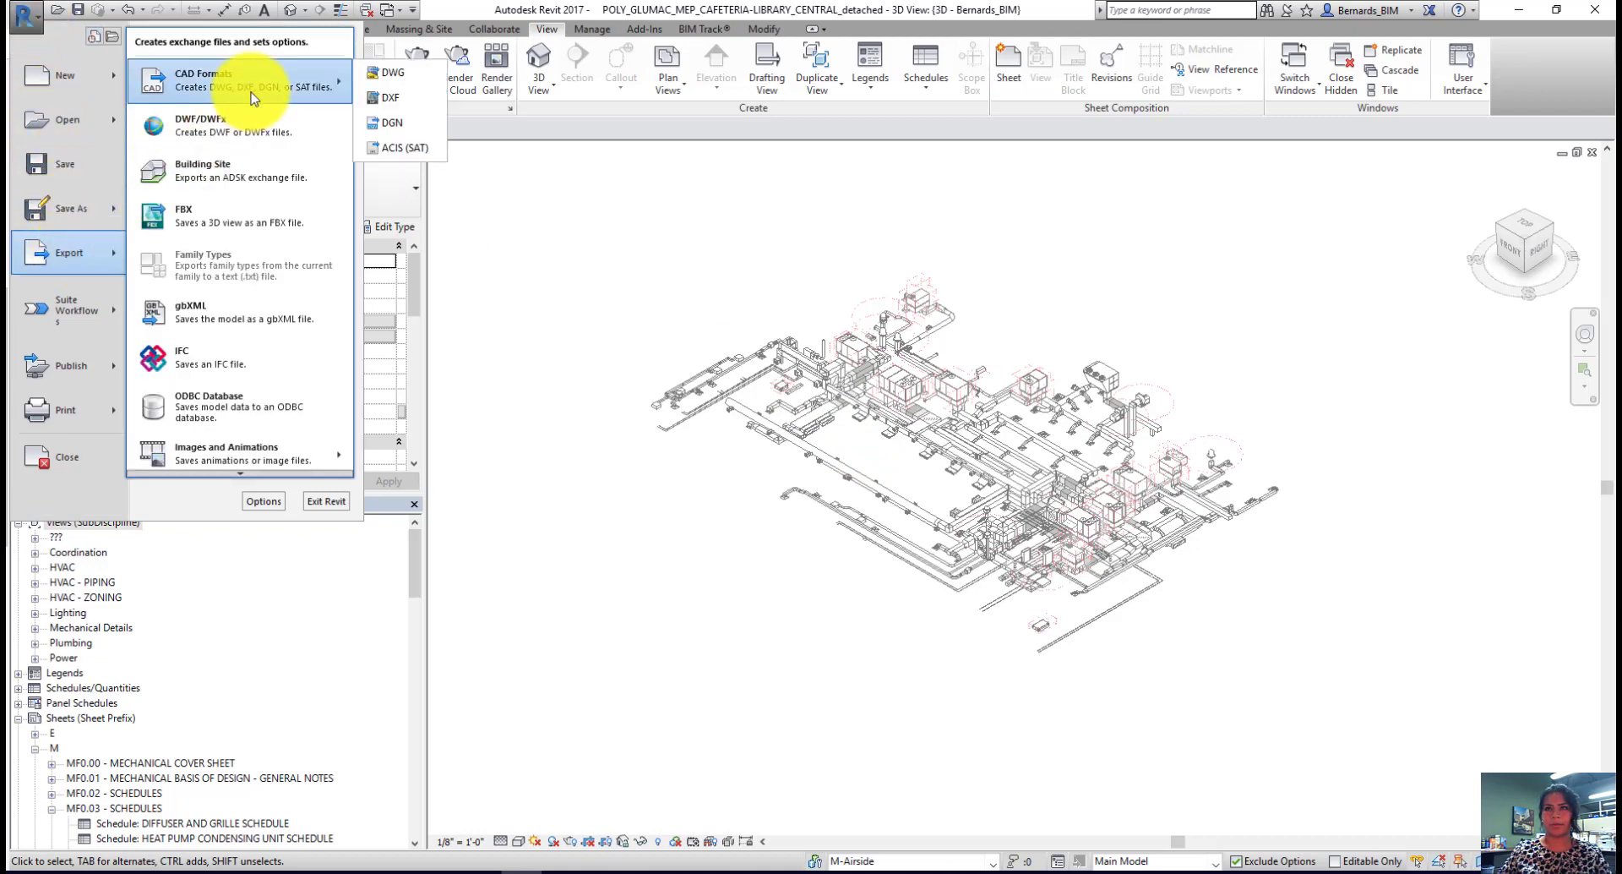
{"action": "left_click", "coordinate": [390, 73]}
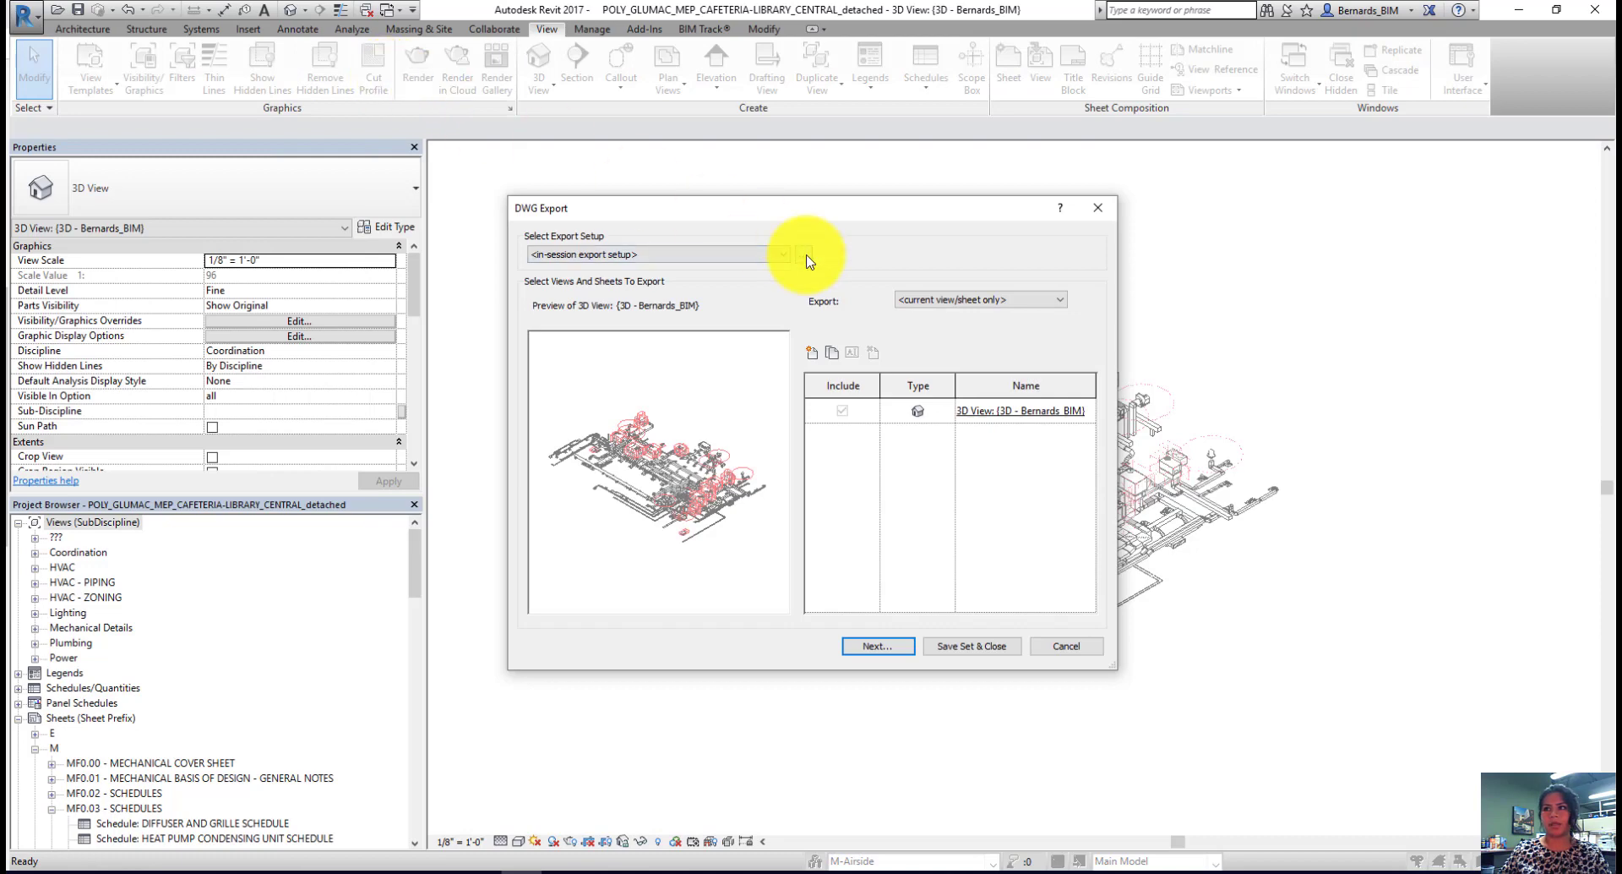
{"action": "left_click", "coordinate": [805, 257]}
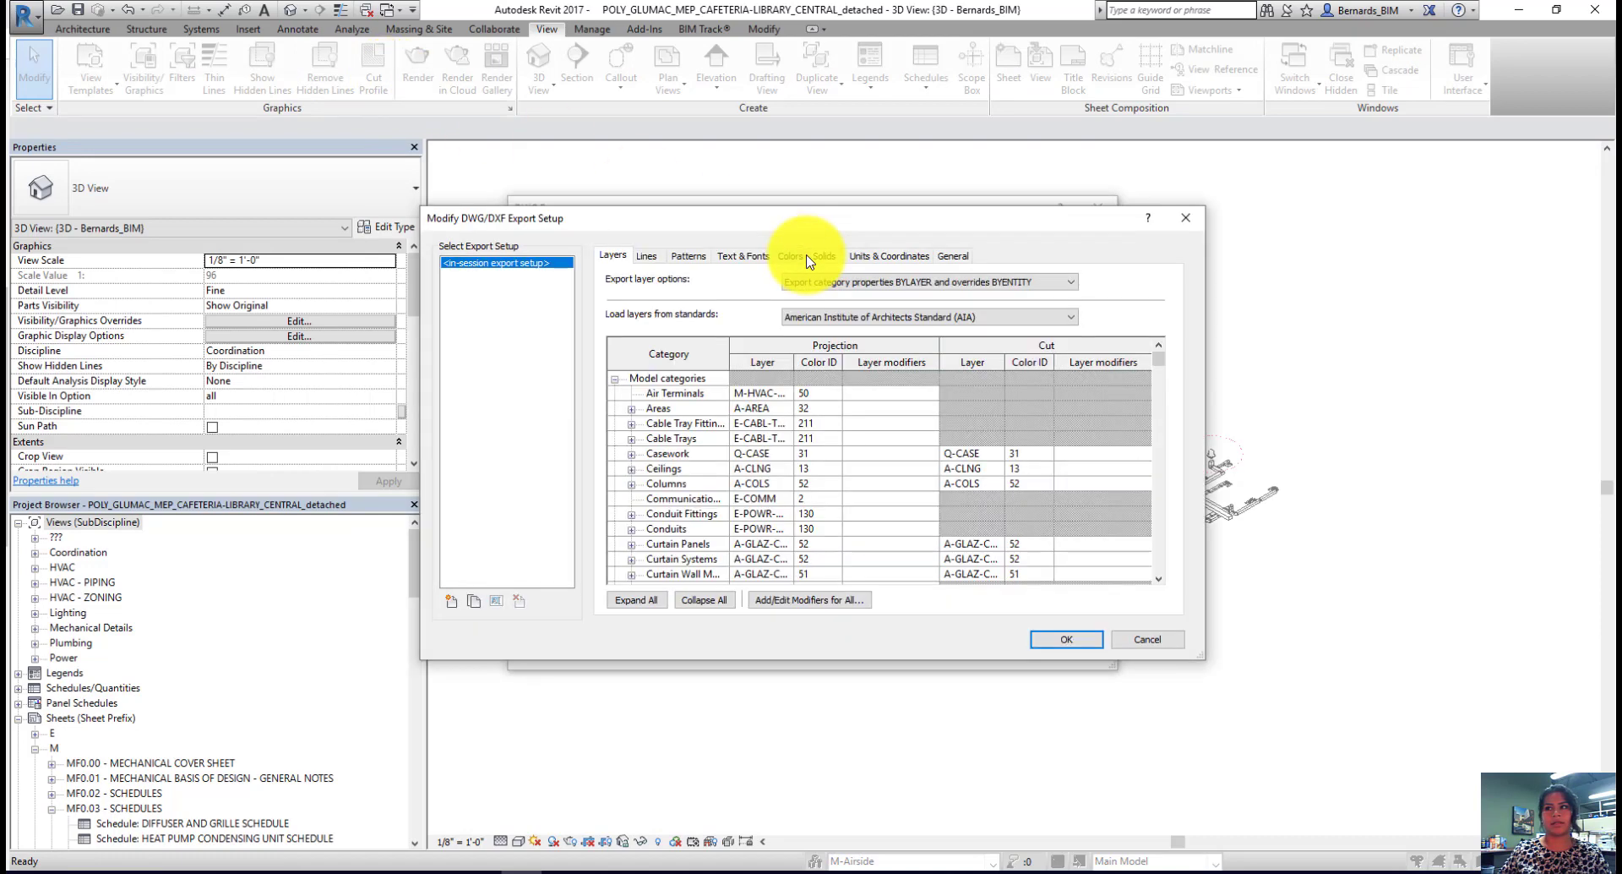
{"action": "left_click", "coordinate": [863, 261]}
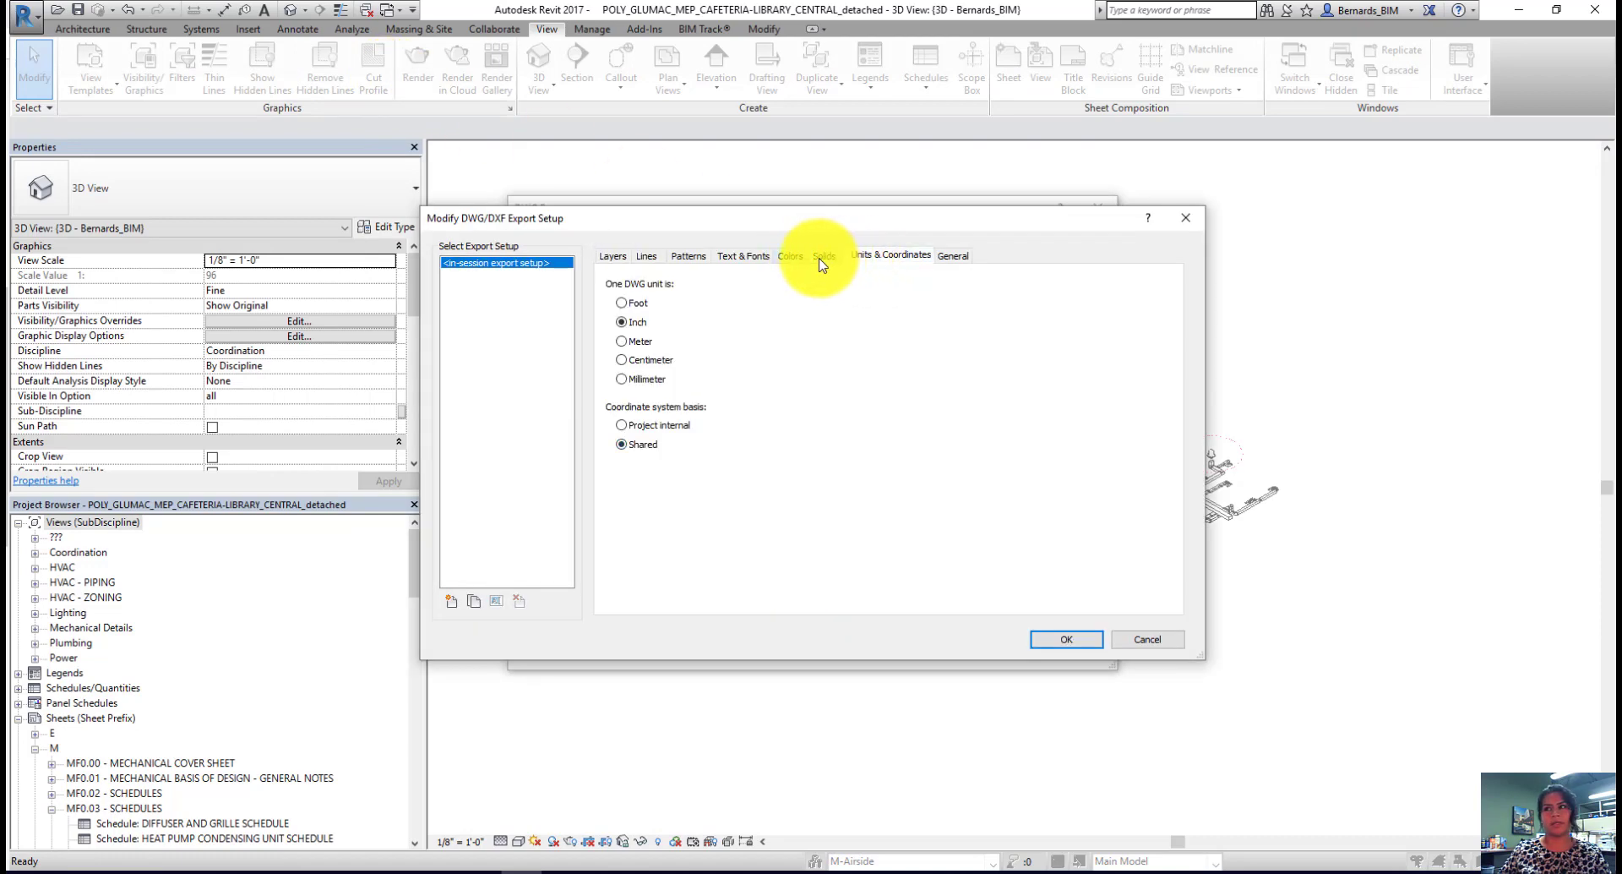
{"action": "left_click", "coordinate": [822, 257]}
{"action": "left_click", "coordinate": [1058, 641]}
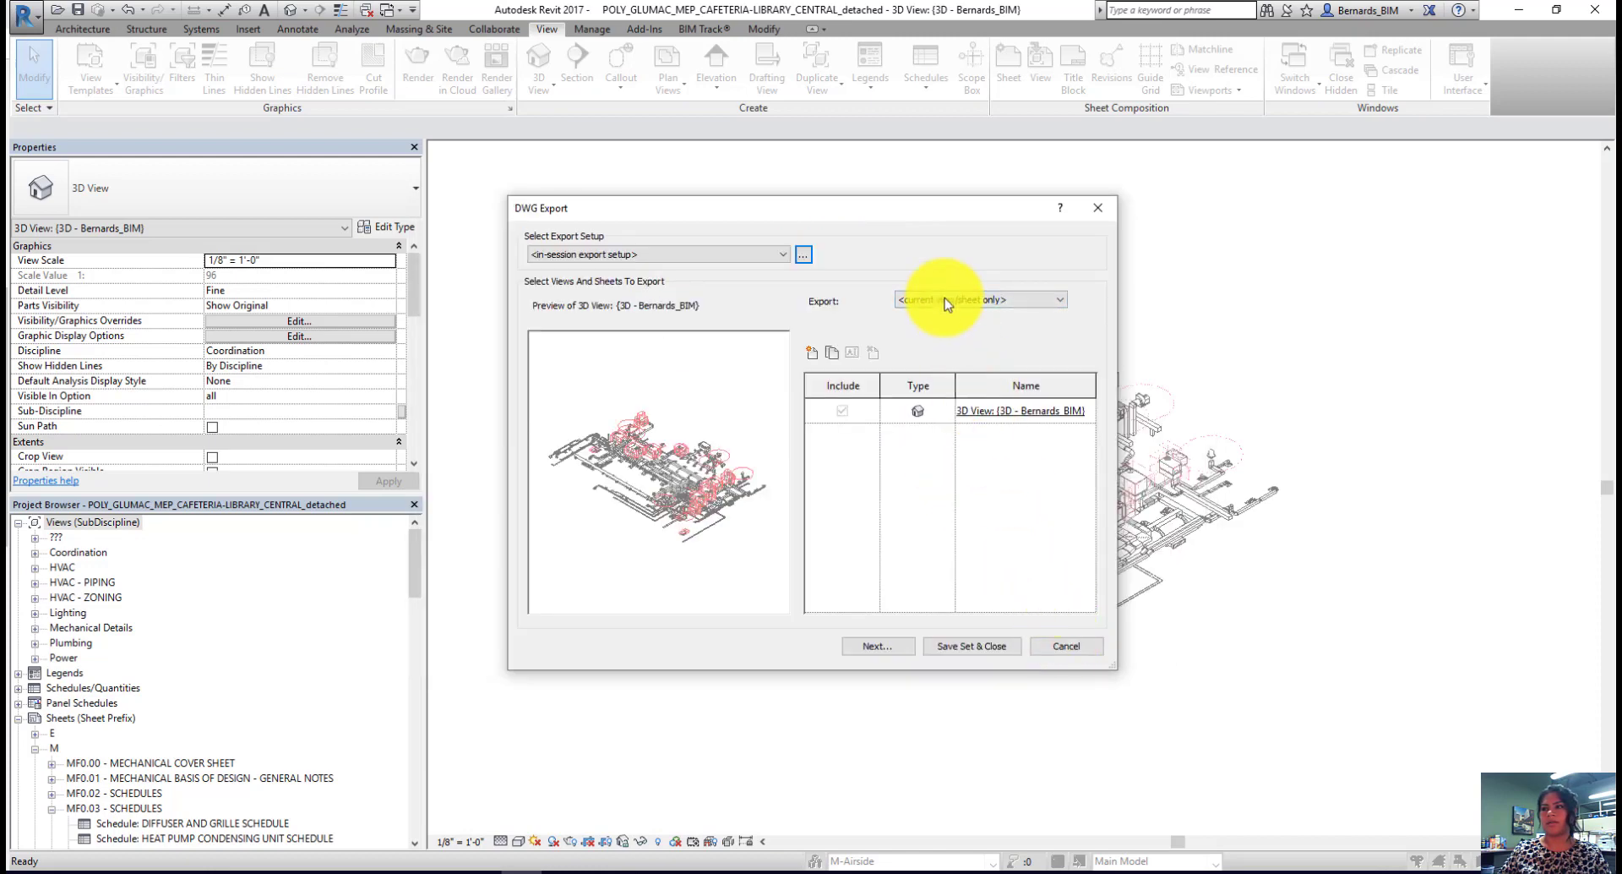
Step: Export the view to the 1657 Poly folder as AutoCAD 2013 DWG "TEST 1 mechanical", without exporting views on sheets and links as external references
{"action": "left_click", "coordinate": [879, 646]}
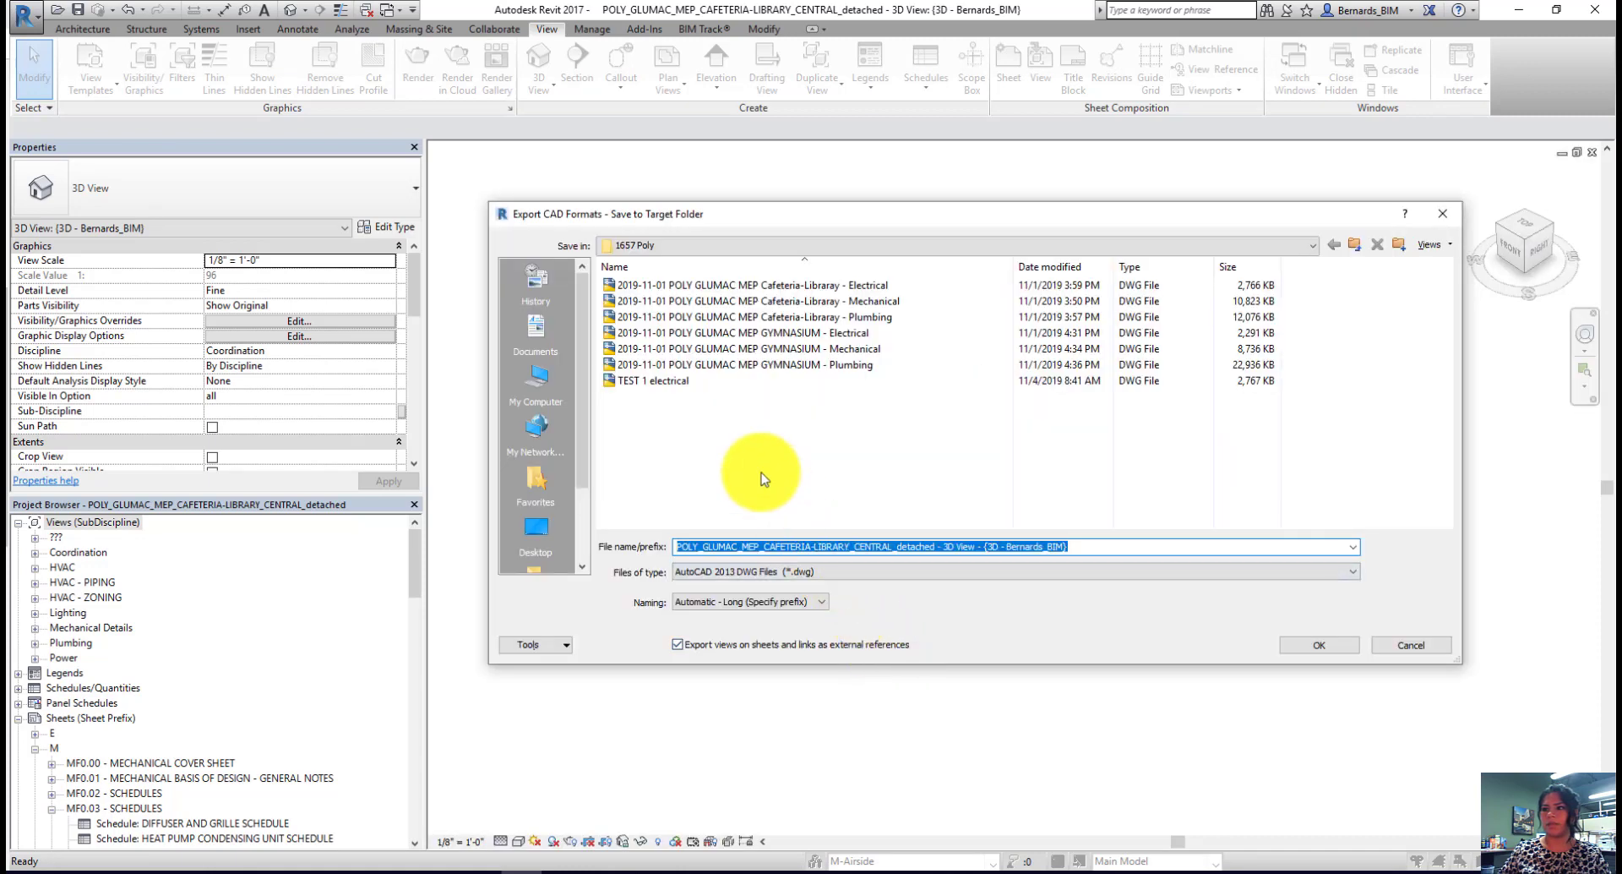
{"action": "left_click", "coordinate": [686, 381]}
{"action": "left_click", "coordinate": [785, 548]}
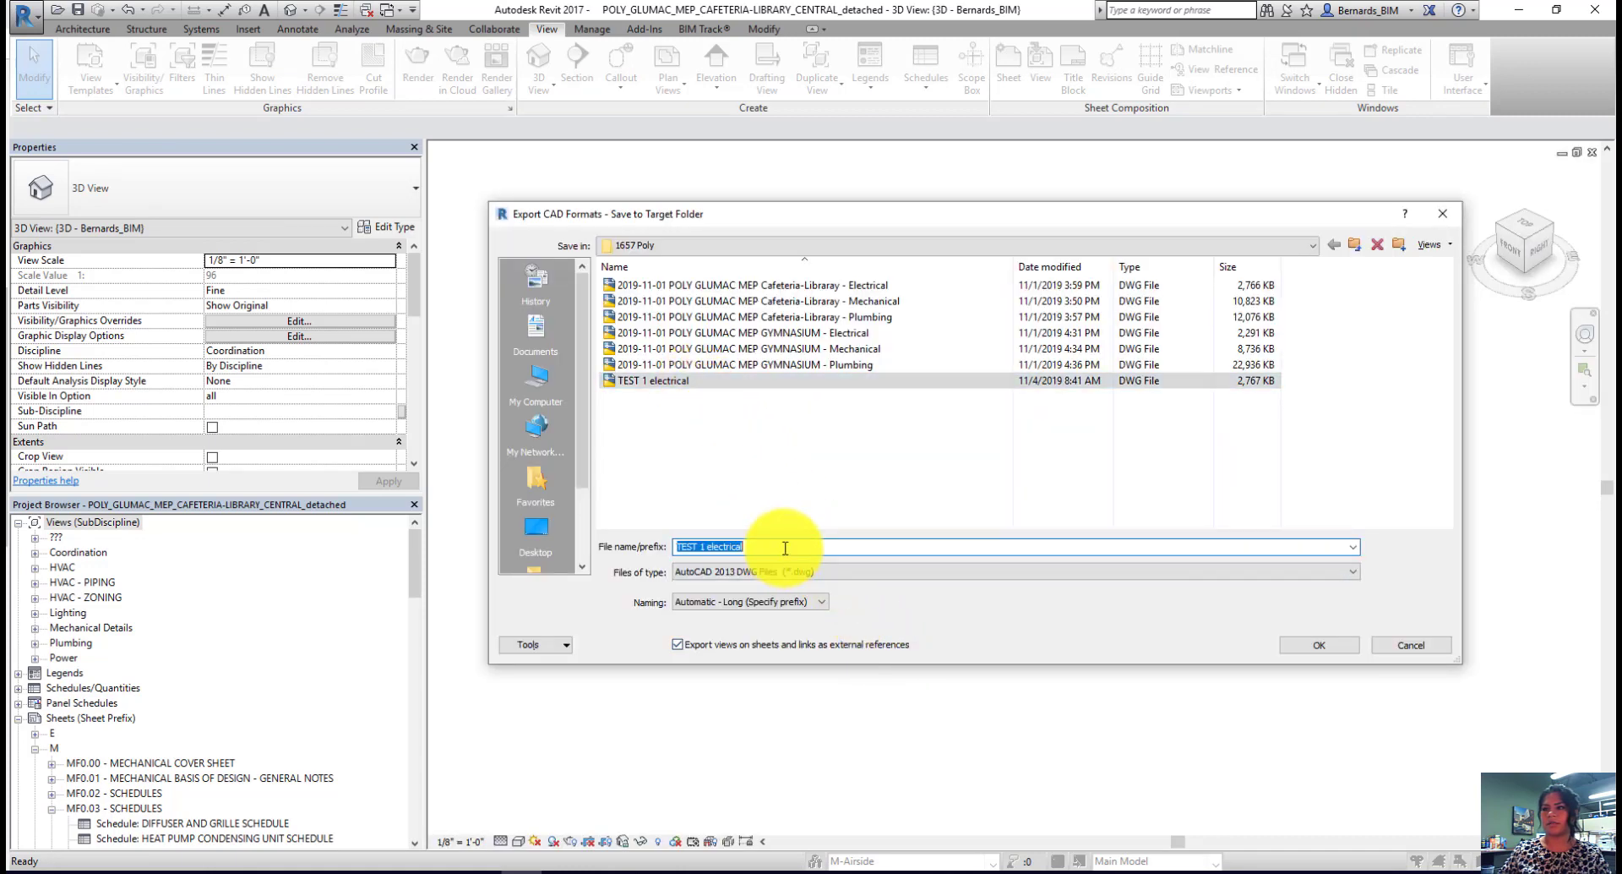
{"action": "key", "text": "BackSpace"}
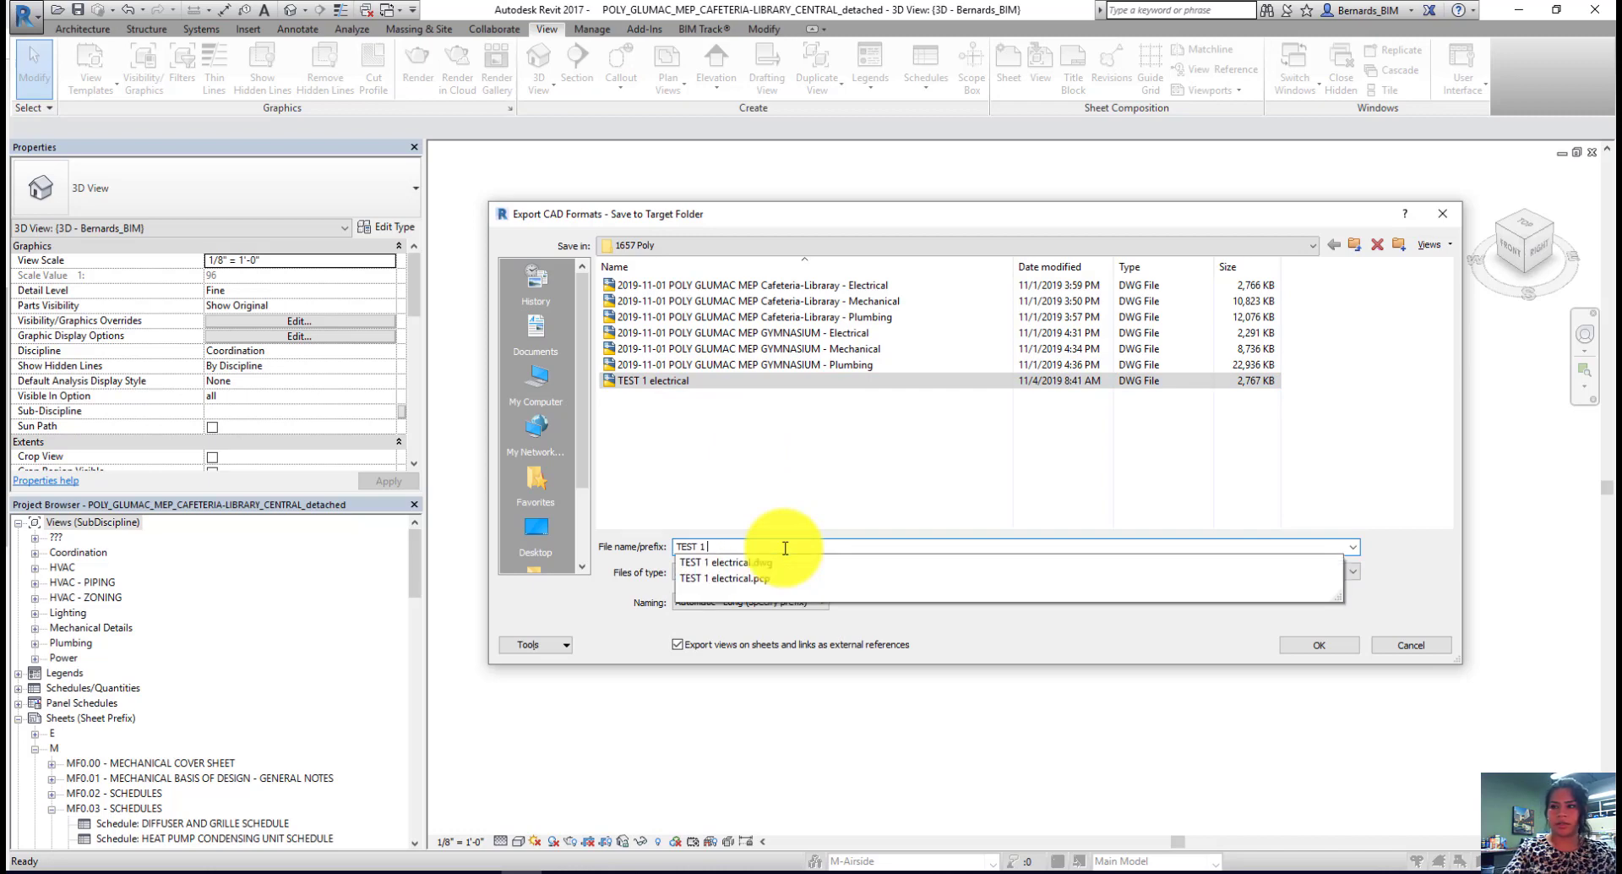
{"action": "type", "text": "mechanical"}
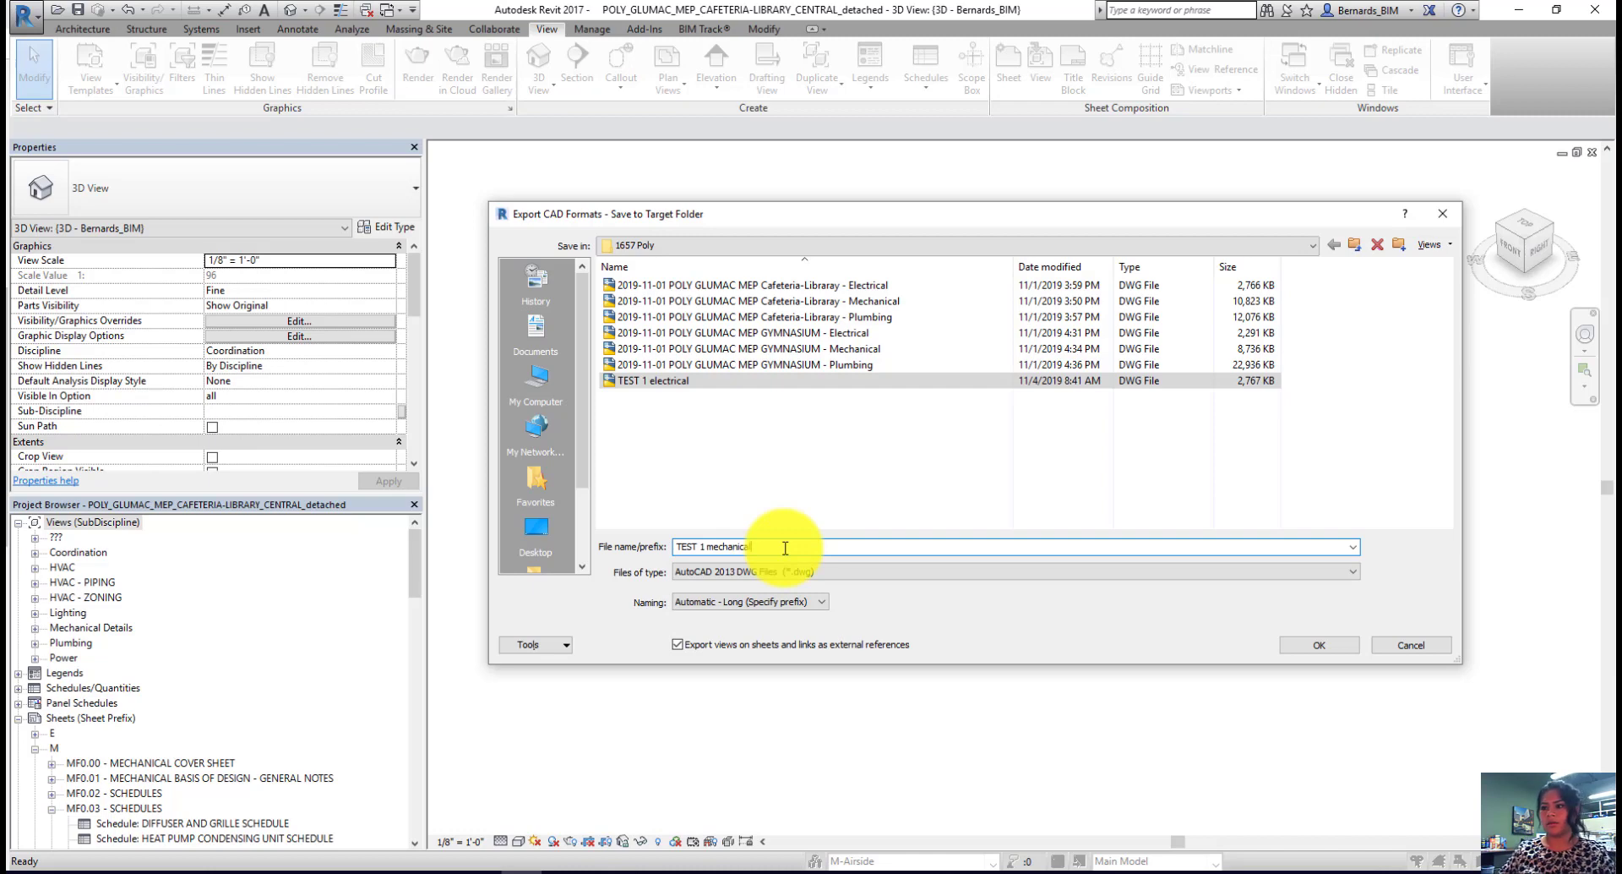
{"action": "left_click", "coordinate": [679, 649]}
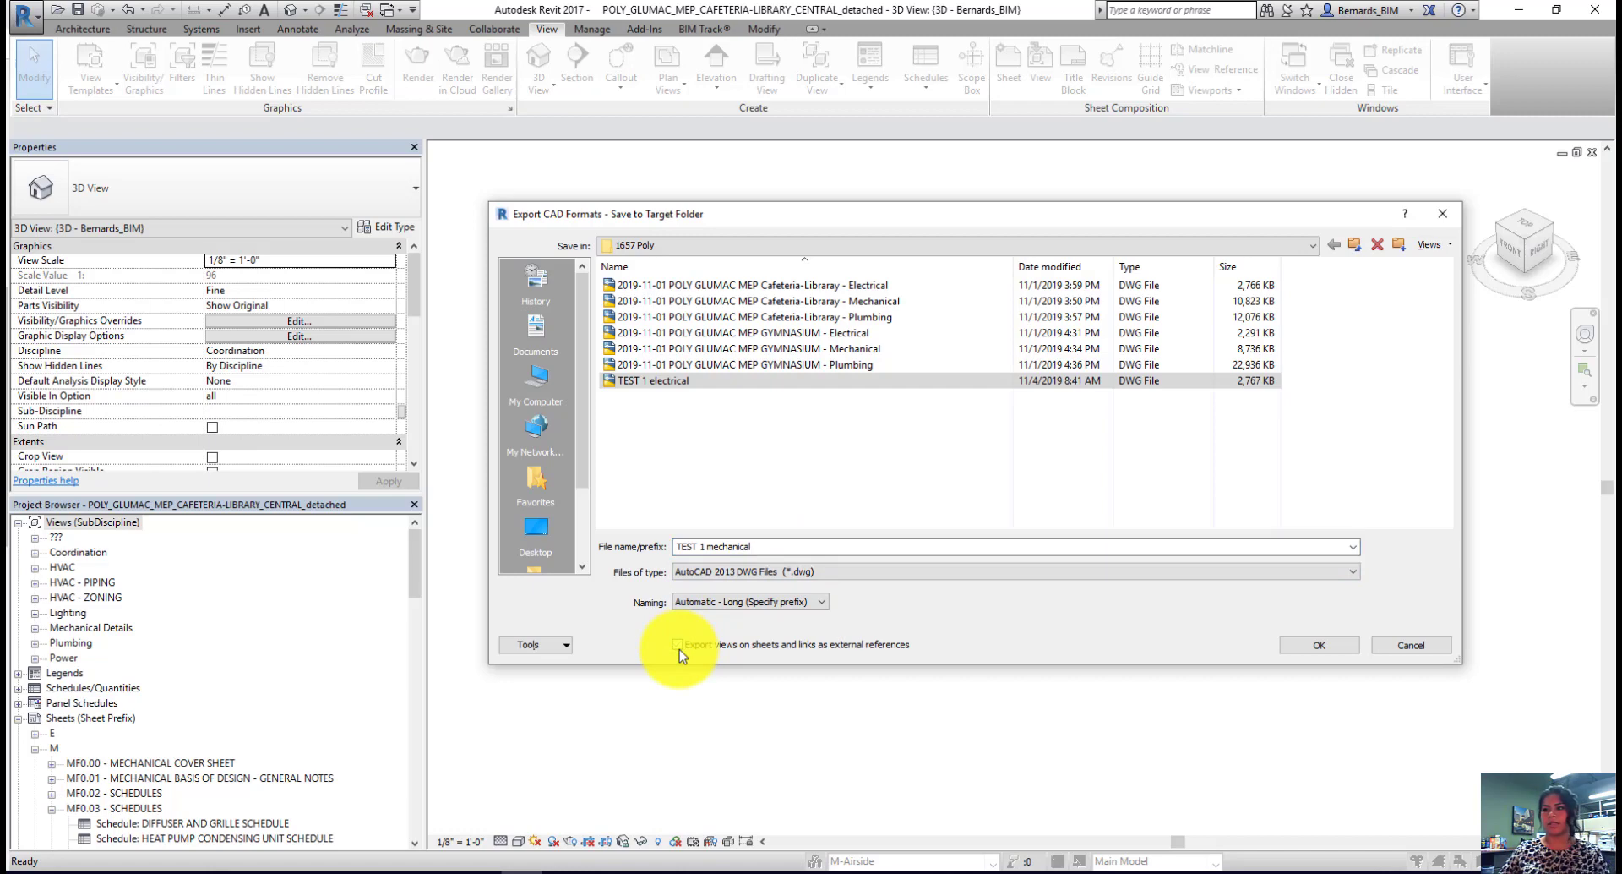
{"action": "left_click", "coordinate": [1309, 647]}
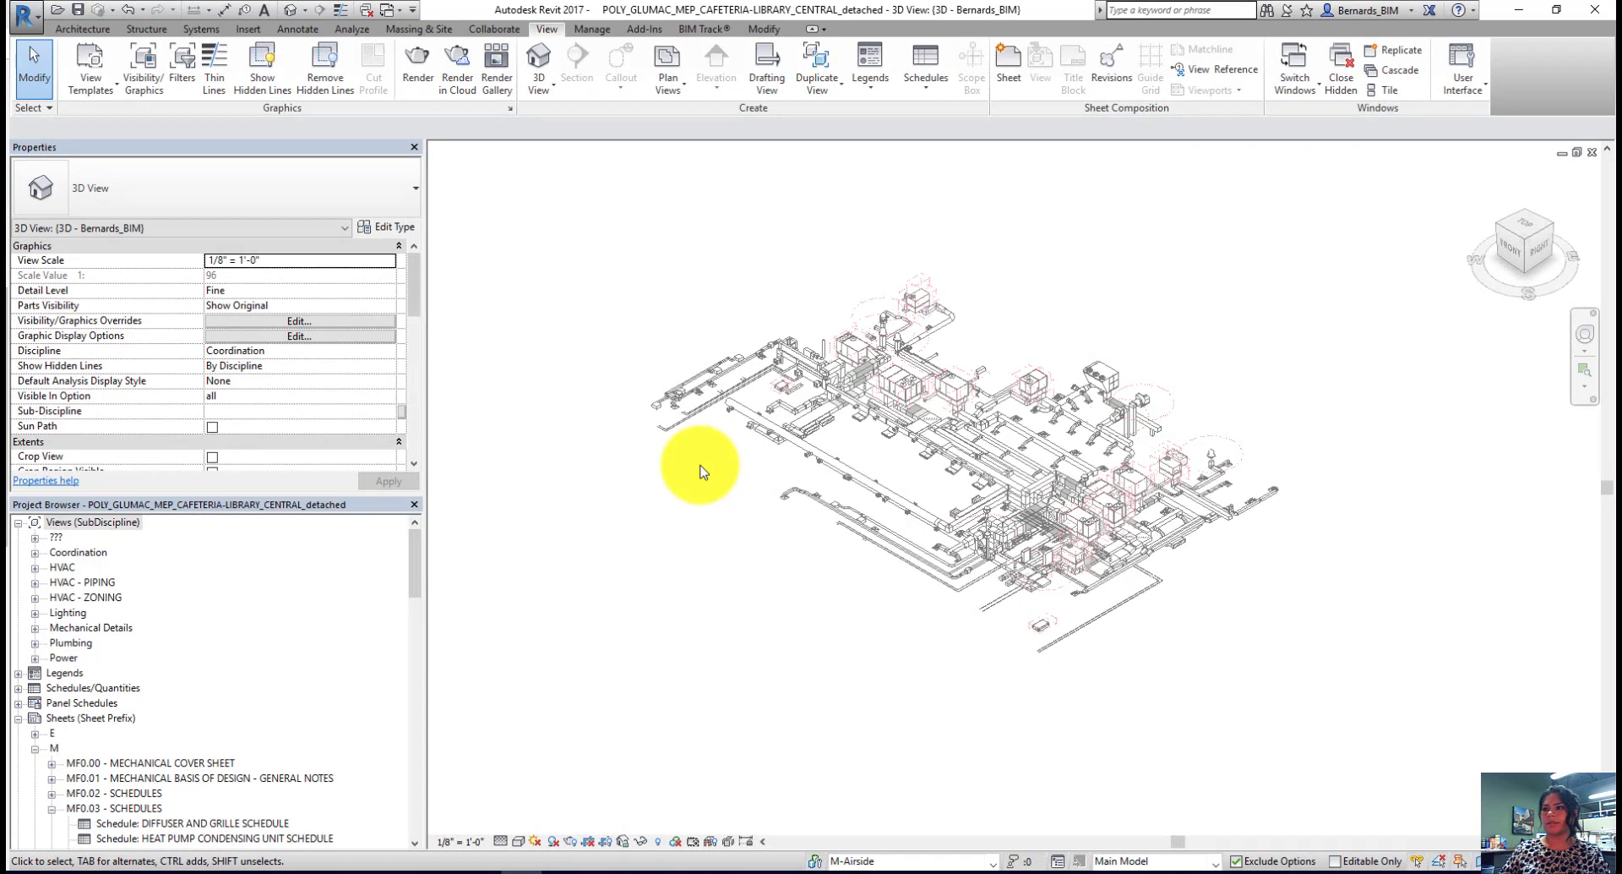
Step: In the project's worksets, set Opened to No for every mechanical workset from M-Airside through MP-Wetside
{"action": "left_click", "coordinate": [812, 858]}
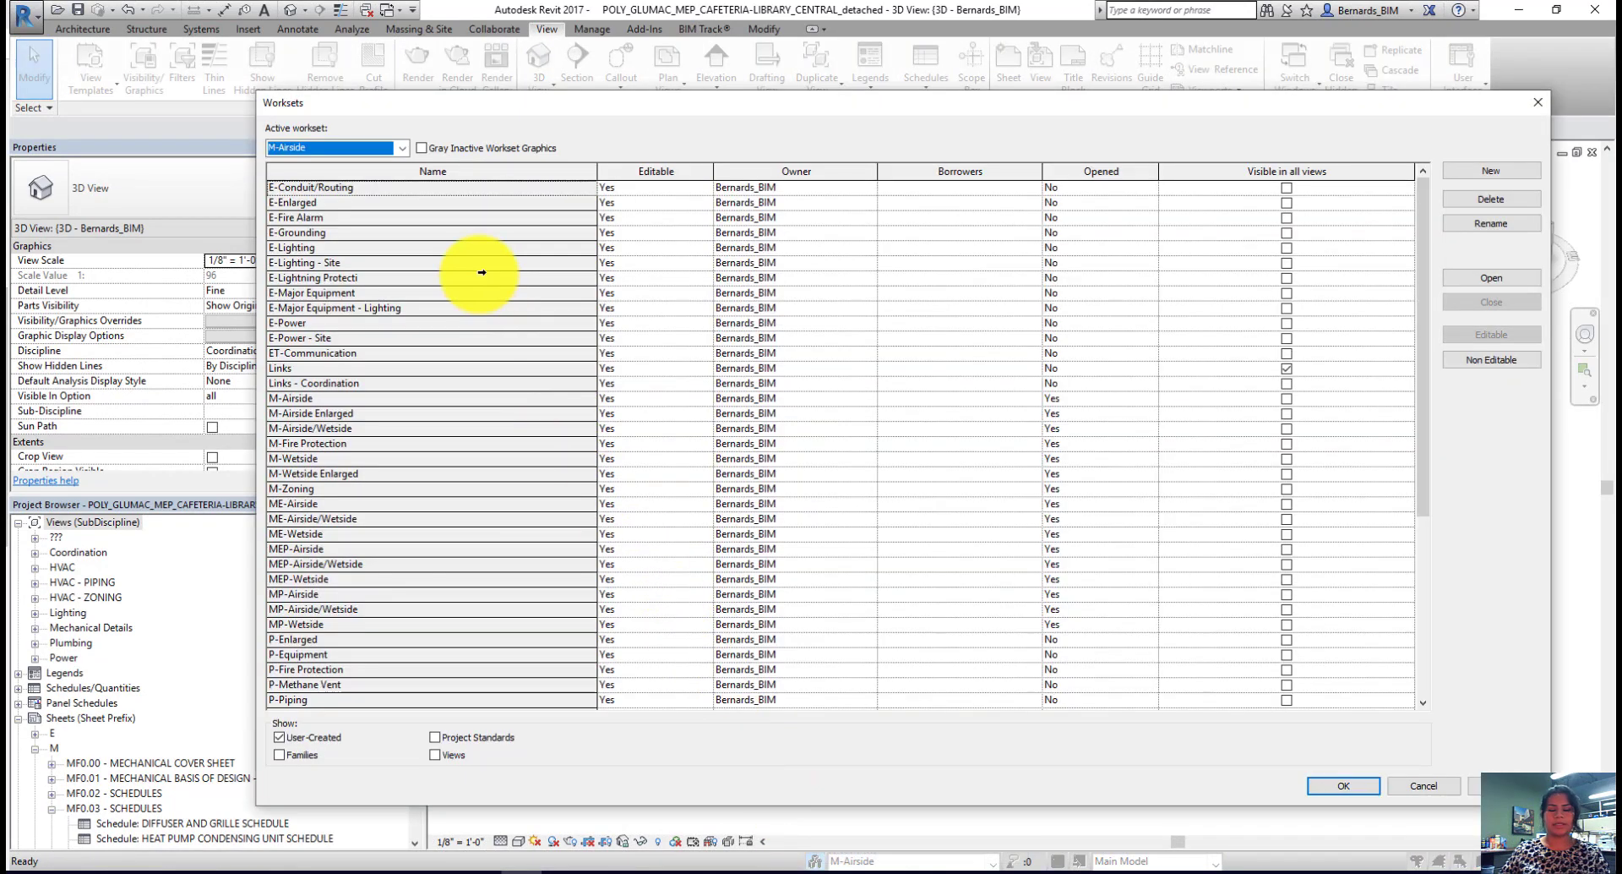
{"action": "scroll", "coordinate": [482, 272], "scroll_direction": "down", "scroll_amount": 3}
{"action": "left_click", "coordinate": [324, 262]}
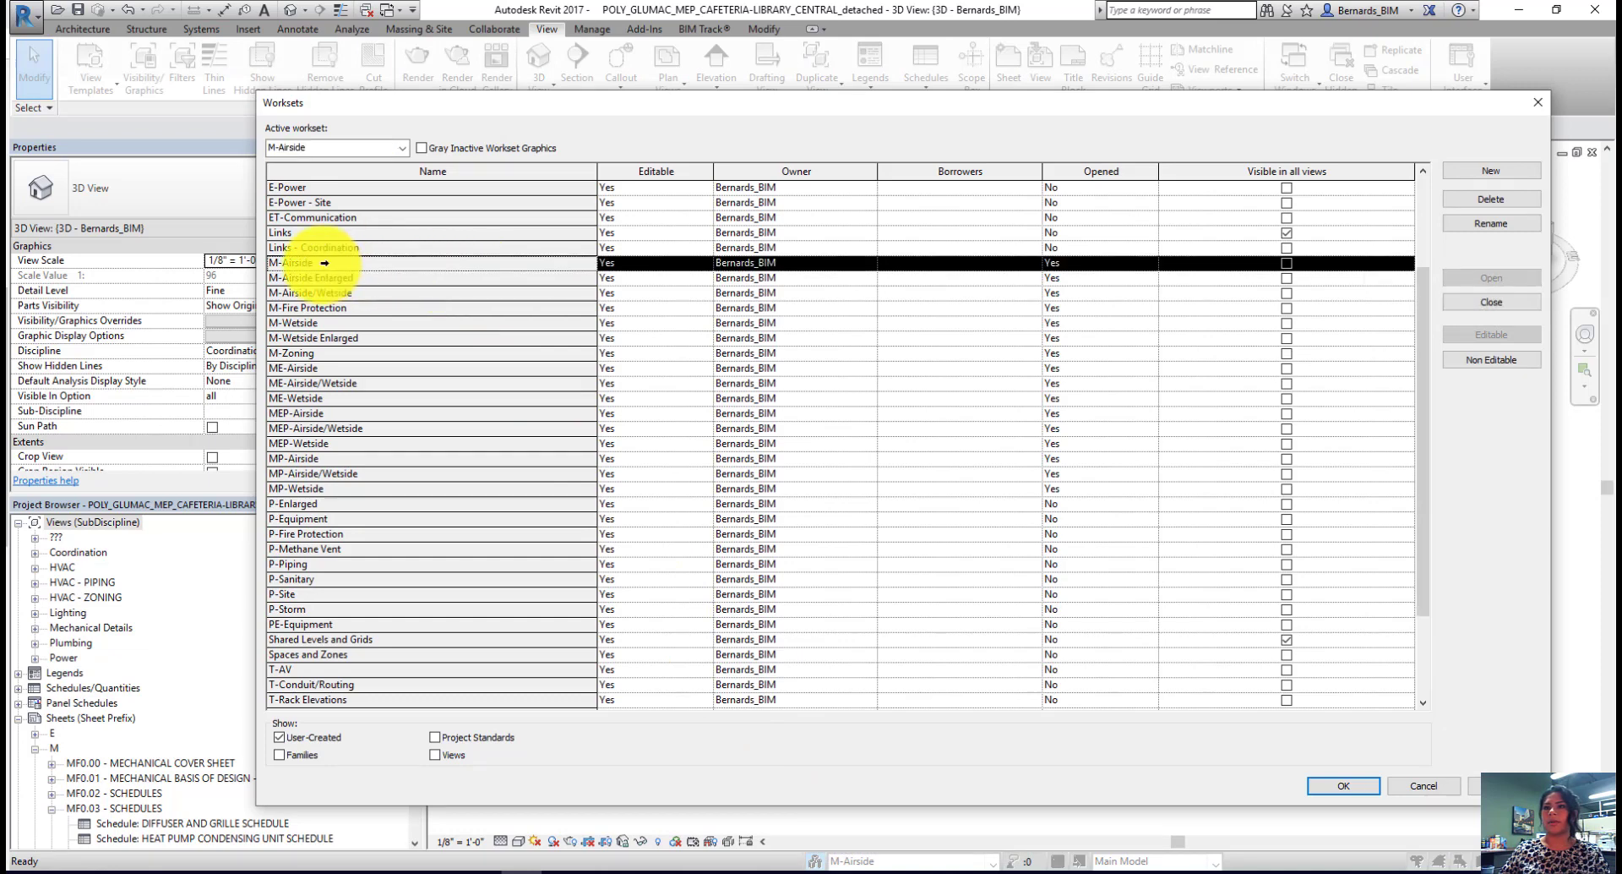
{"action": "scroll", "coordinate": [324, 263], "scroll_direction": "down", "scroll_amount": 3}
{"action": "left_click", "coordinate": [321, 369], "text": "shift"}
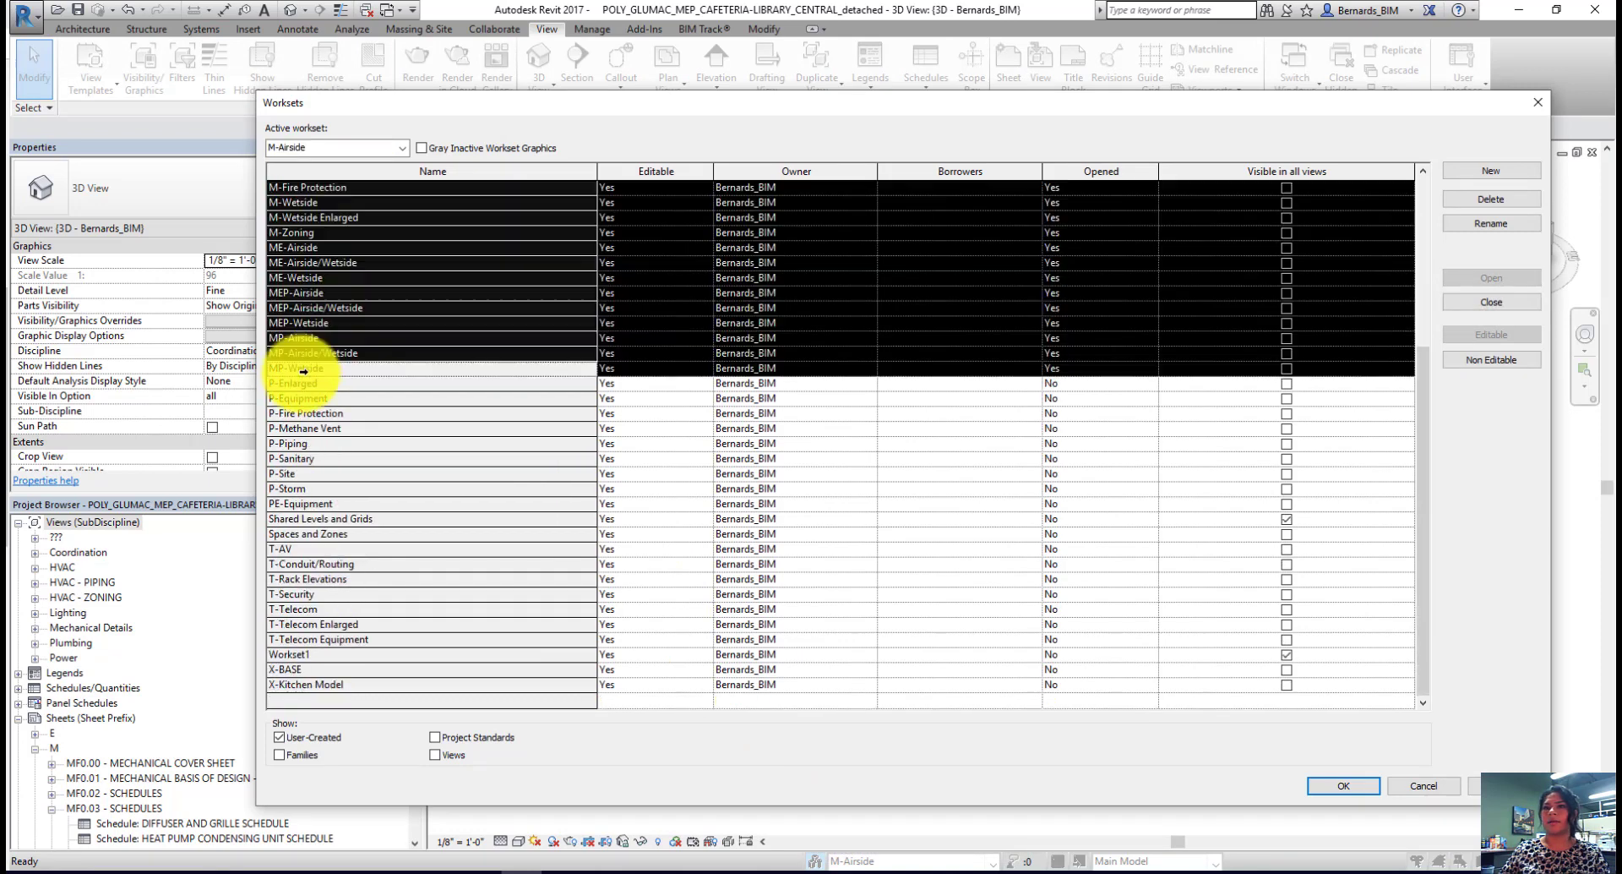
{"action": "left_click", "coordinate": [1056, 370]}
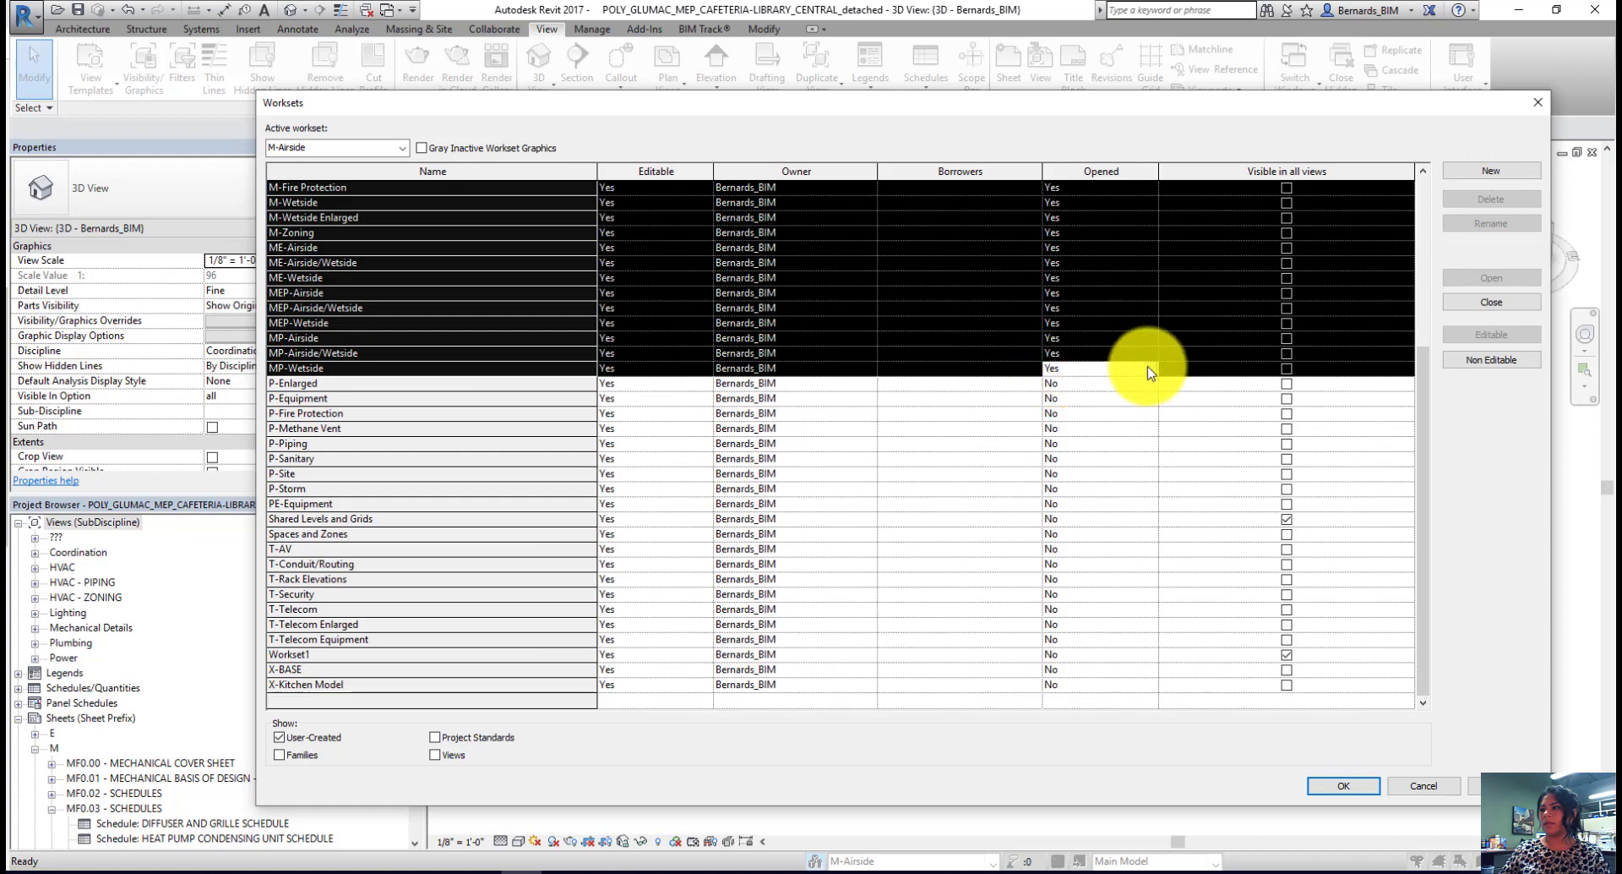
{"action": "left_click", "coordinate": [1149, 370]}
{"action": "left_click", "coordinate": [1090, 397]}
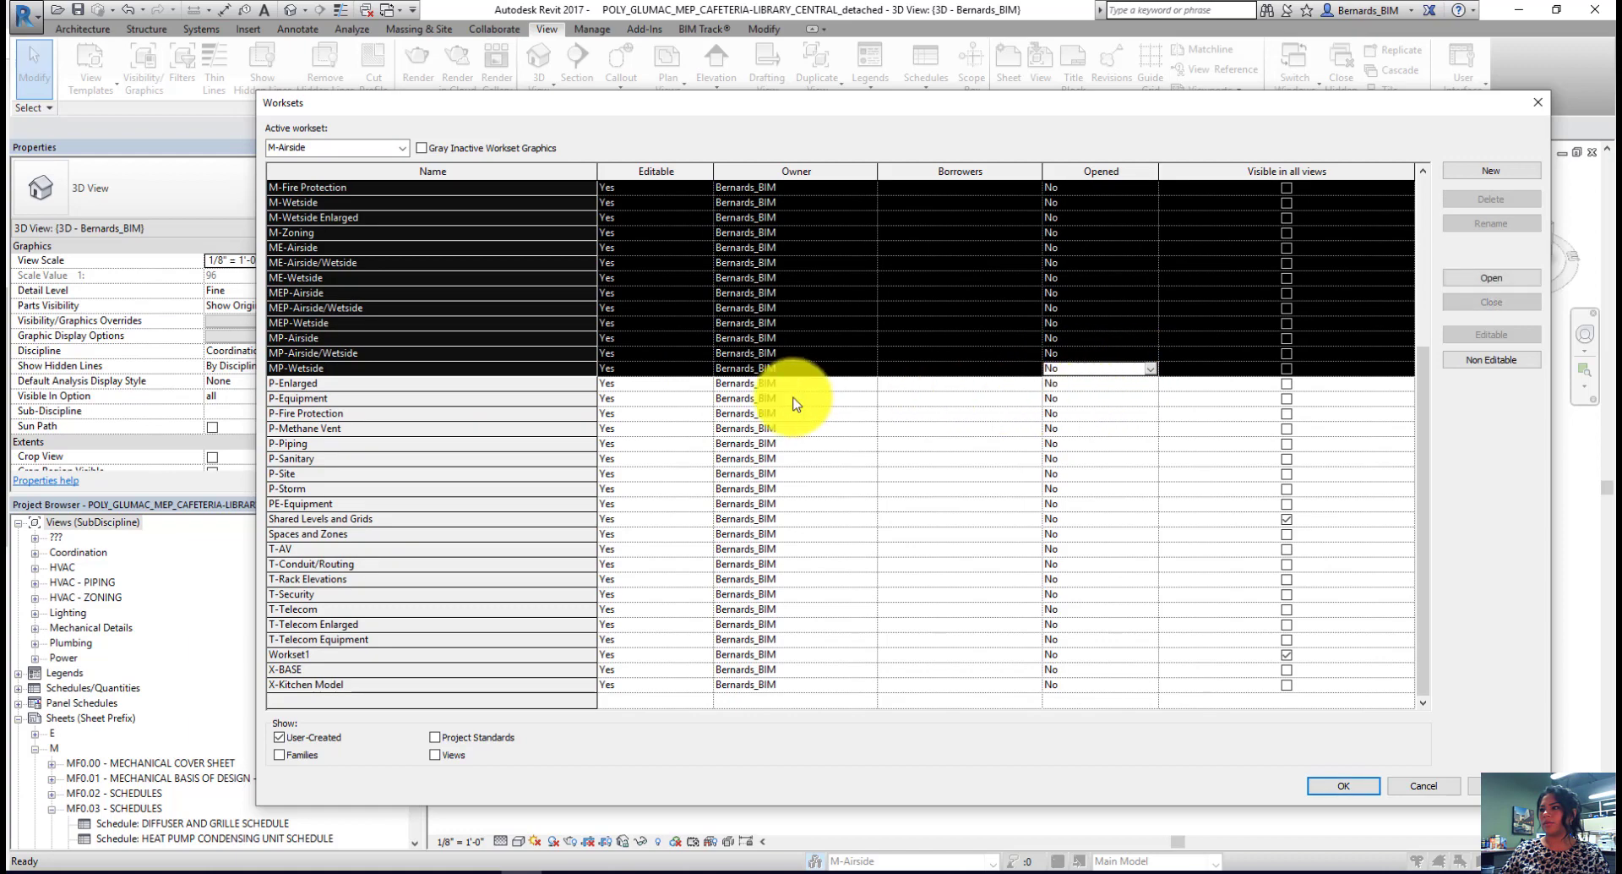
Step: Set Opened to Yes for every plumbing workset from P-Enlarged through PE-Equipment, and apply the workset changes
{"action": "left_click", "coordinate": [501, 395]}
{"action": "left_click", "coordinate": [508, 381]}
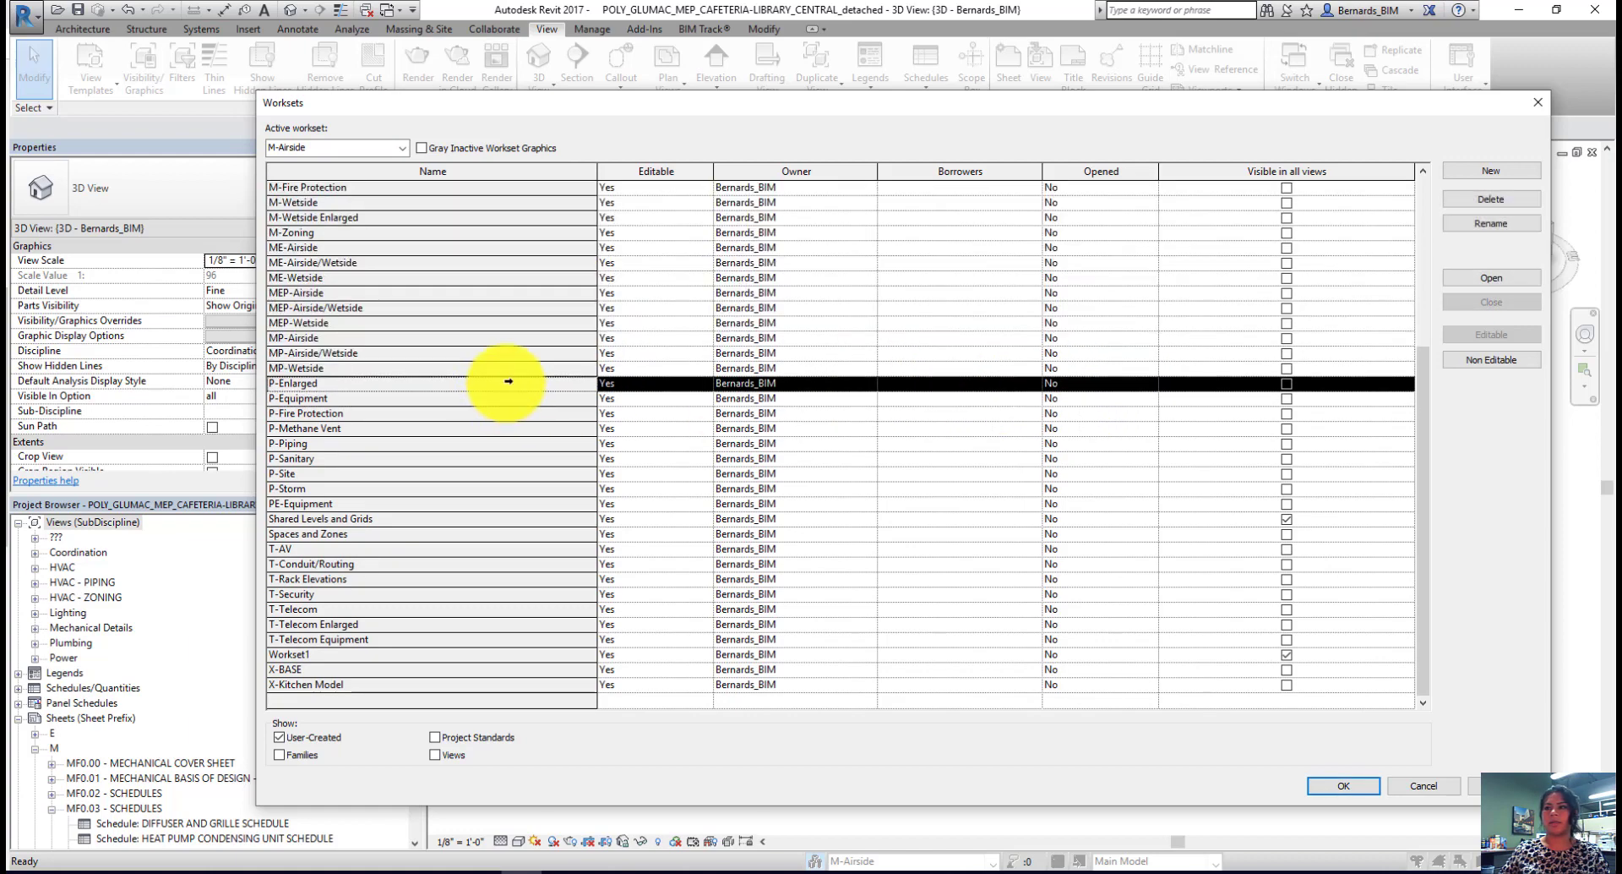
{"action": "left_click", "coordinate": [317, 504], "text": "shift"}
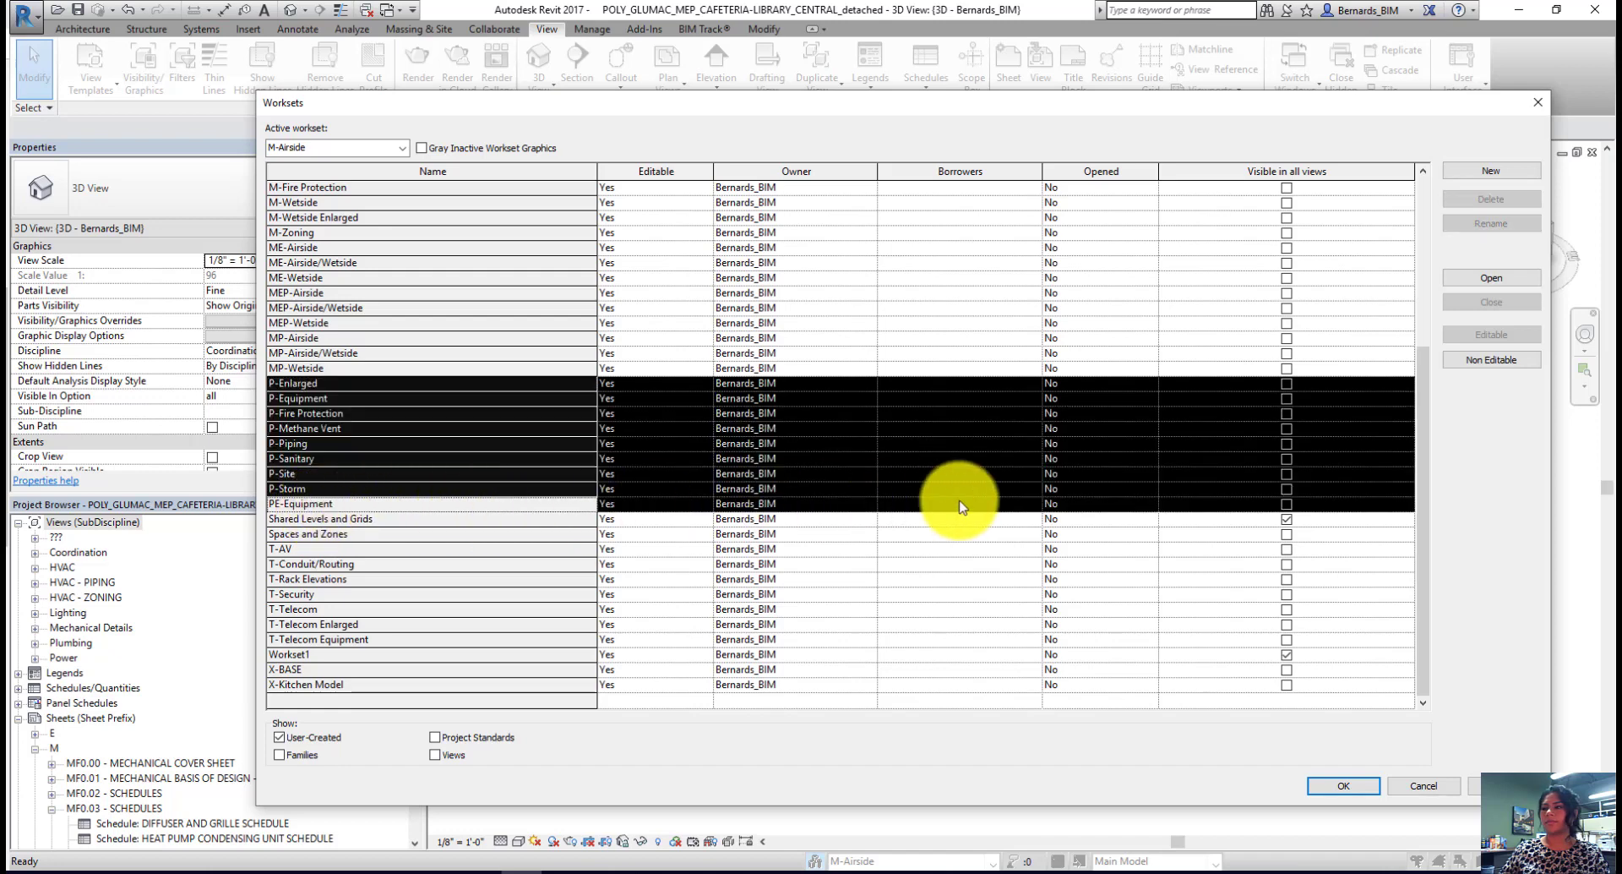
{"action": "left_click", "coordinate": [1084, 504]}
{"action": "left_click", "coordinate": [1150, 504]}
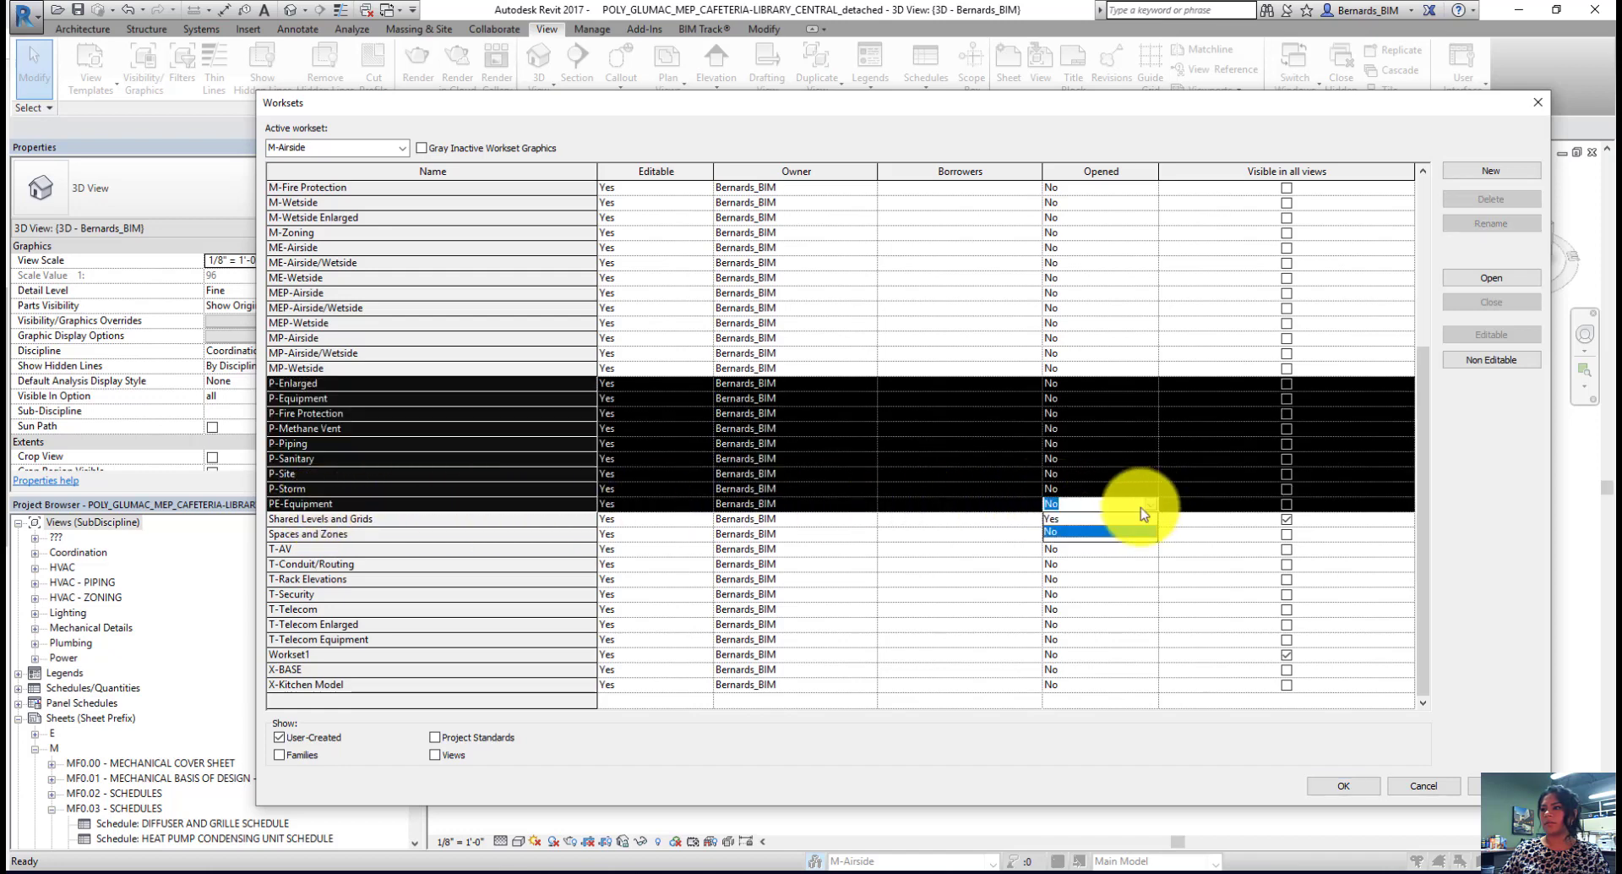
{"action": "left_click", "coordinate": [1110, 519]}
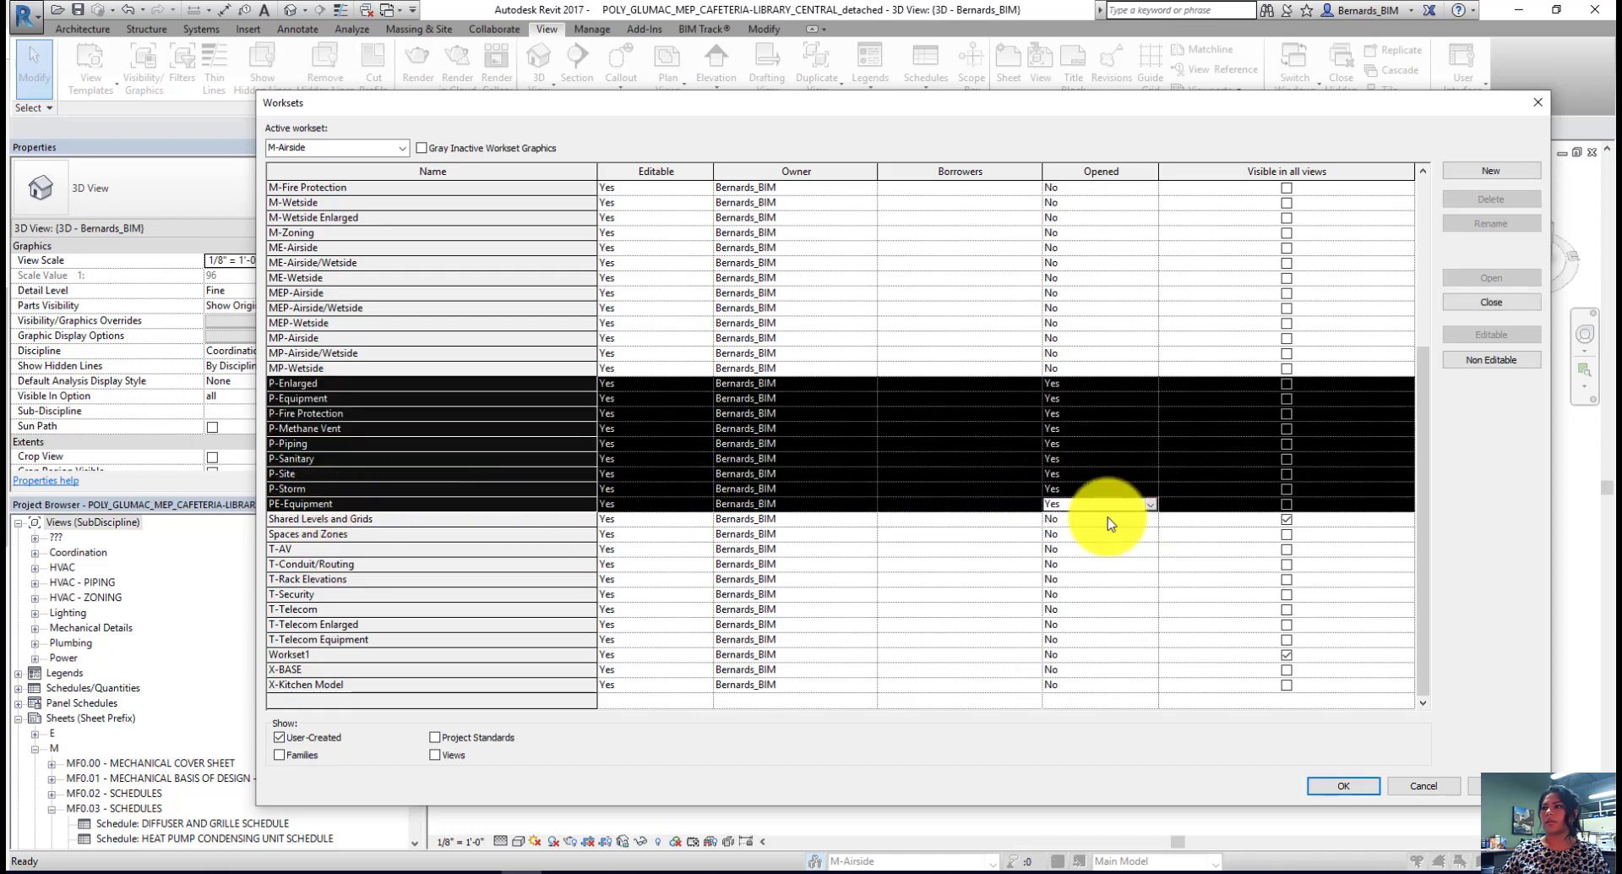
{"action": "left_click", "coordinate": [1332, 785]}
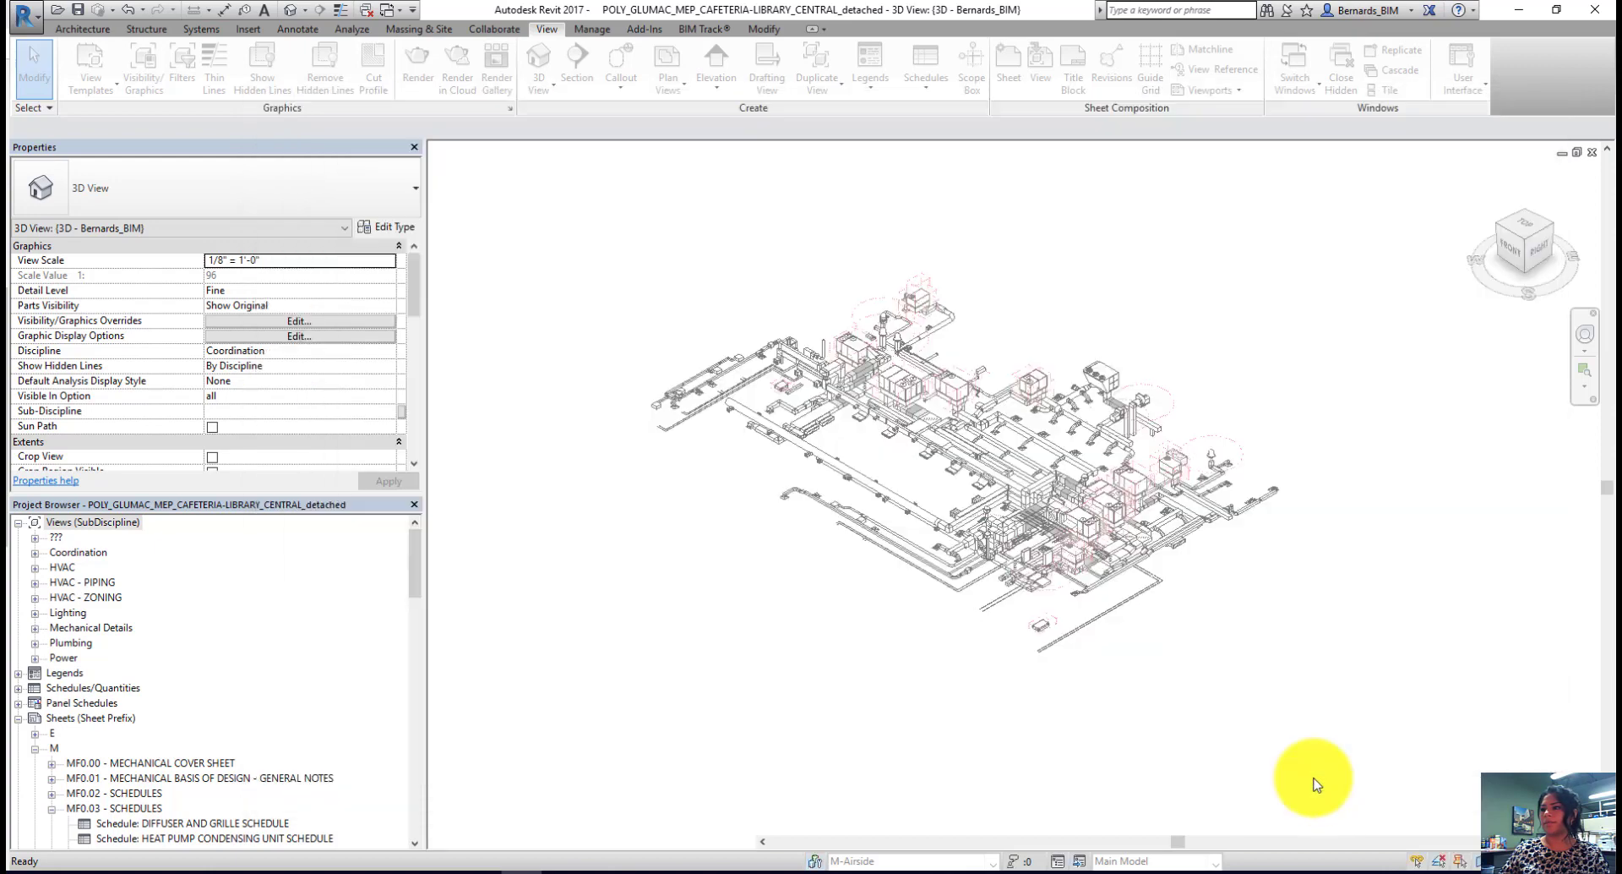
Step: Start a DWG export of the plumbing 3D view and review the export setup's units, coordinates and solids settings, accepting the setup
{"action": "scroll", "coordinate": [1123, 689], "scroll_direction": "up", "scroll_amount": 2}
{"action": "scroll", "coordinate": [1044, 503], "scroll_direction": "up", "scroll_amount": 4}
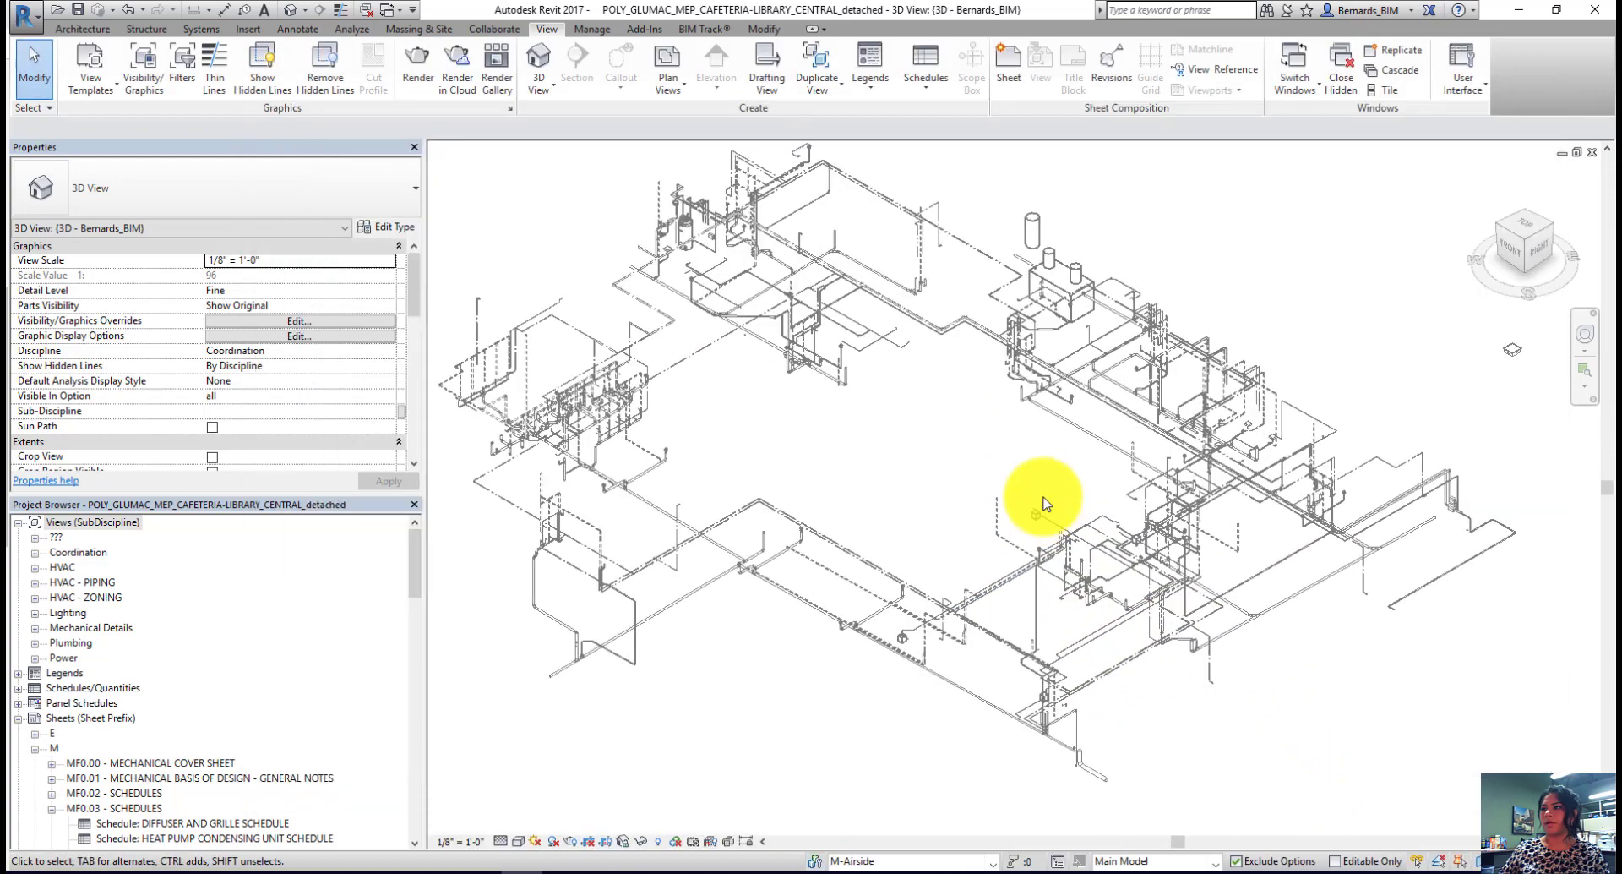
{"action": "scroll", "coordinate": [1044, 503], "scroll_direction": "up", "scroll_amount": 1}
{"action": "scroll", "coordinate": [1044, 504], "scroll_direction": "down", "scroll_amount": 3}
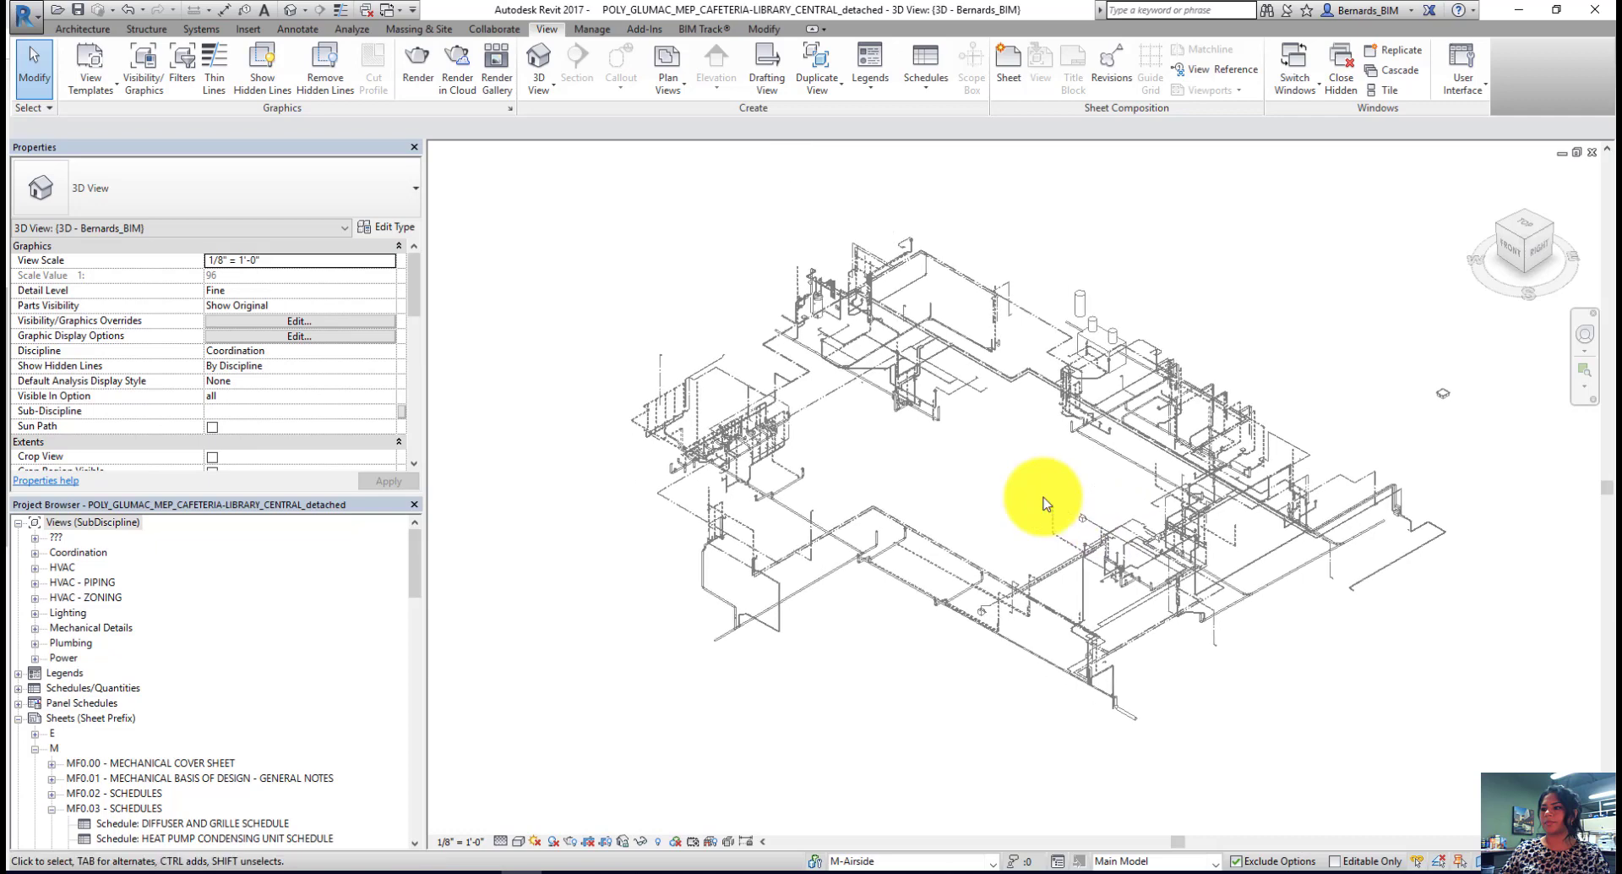
{"action": "left_click", "coordinate": [33, 23]}
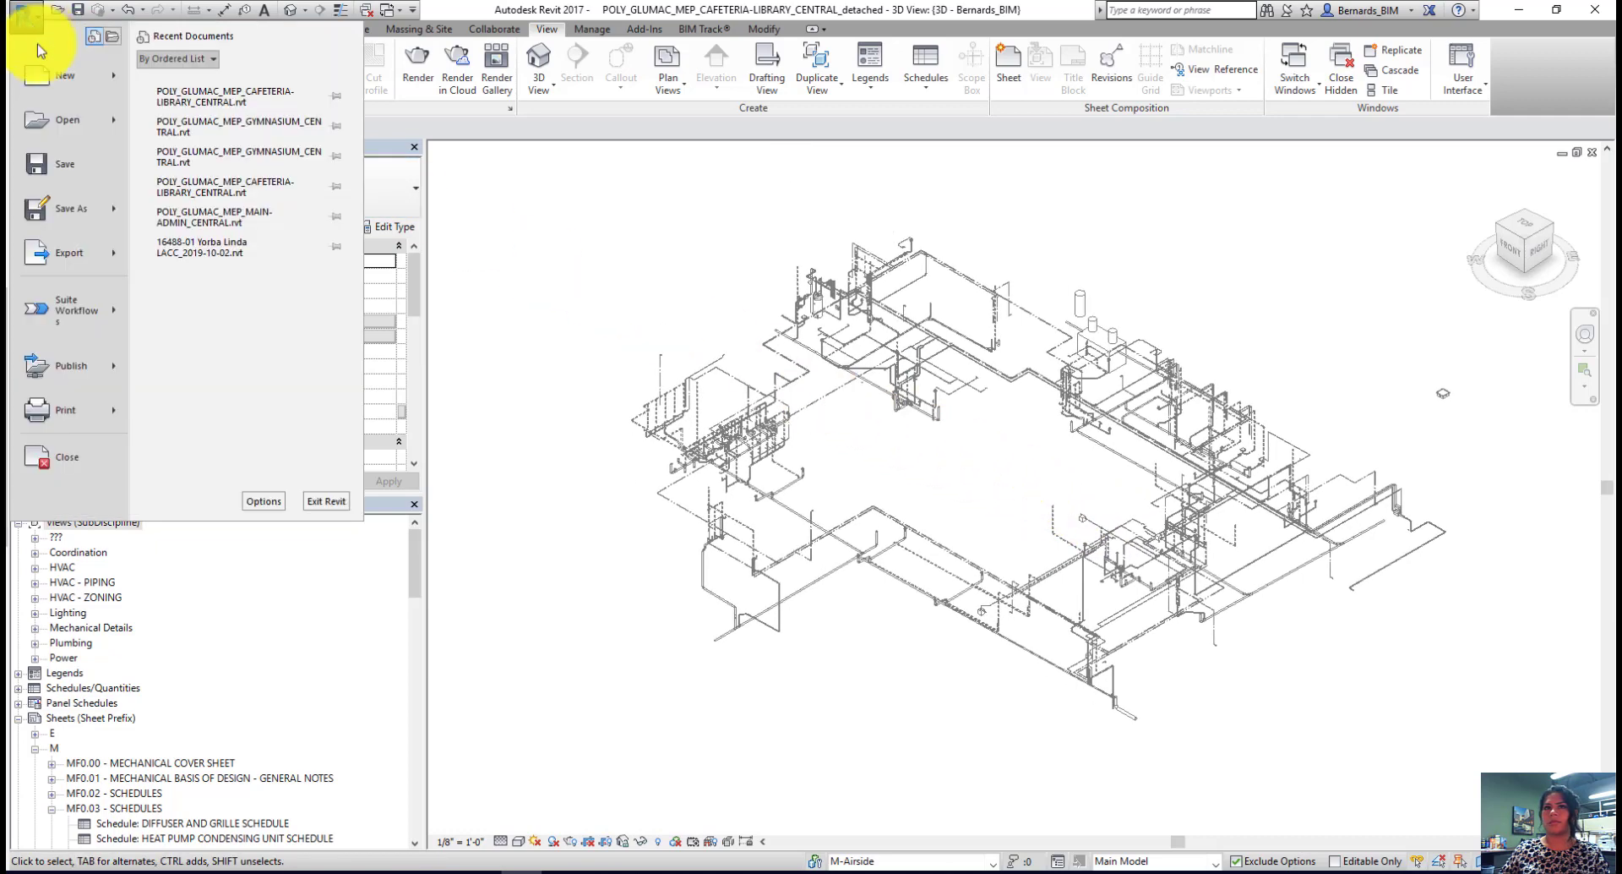
{"action": "mouse_move", "coordinate": [79, 256]}
{"action": "mouse_move", "coordinate": [187, 102]}
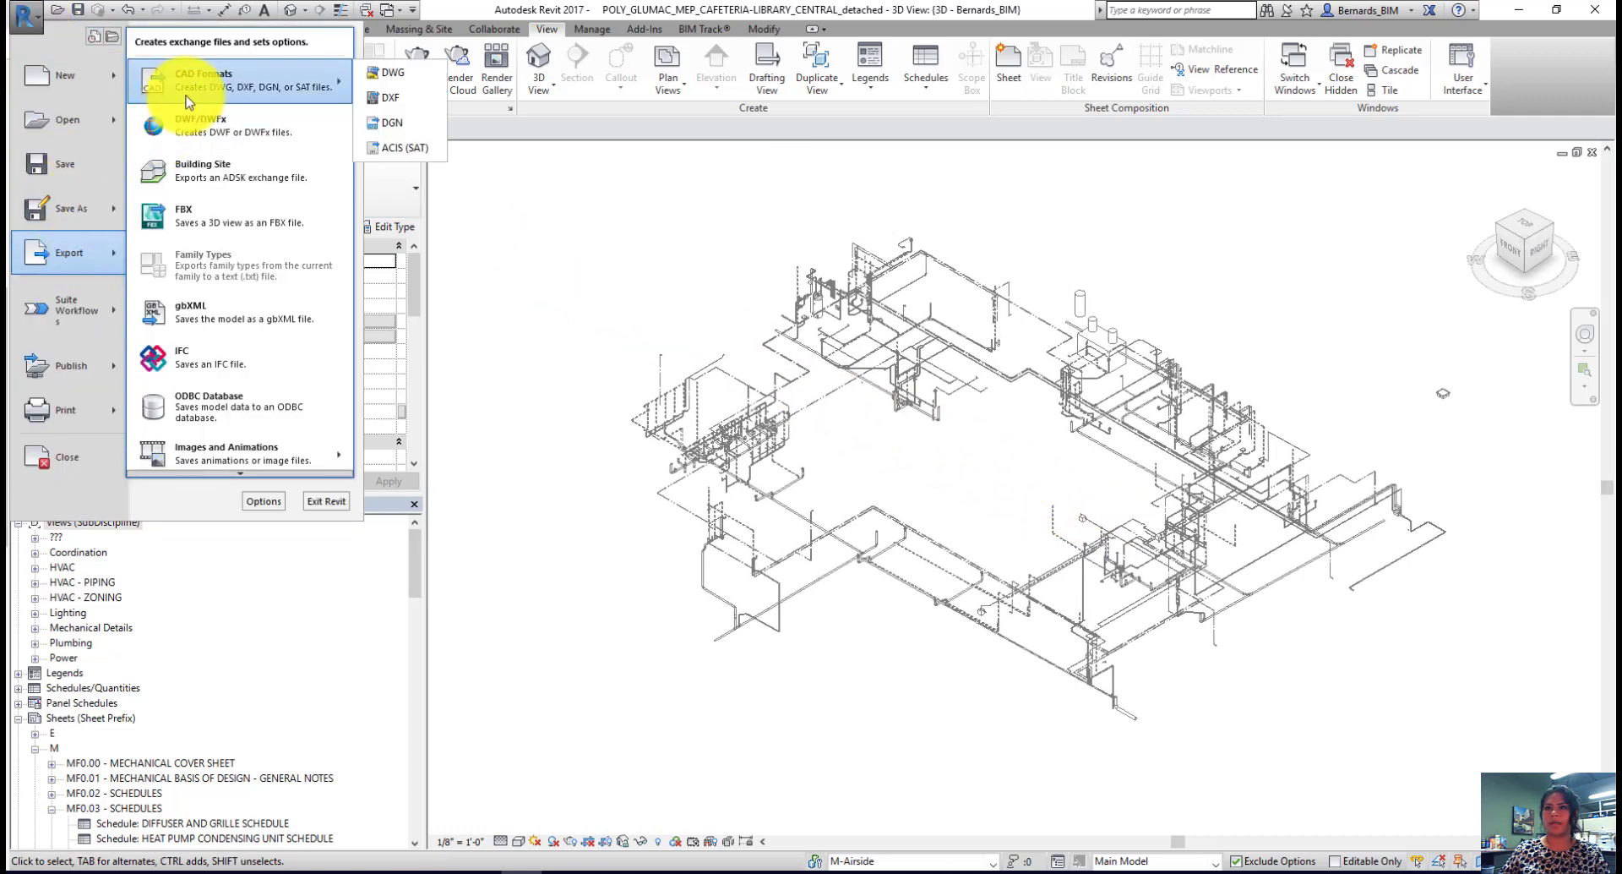
{"action": "left_click", "coordinate": [400, 72]}
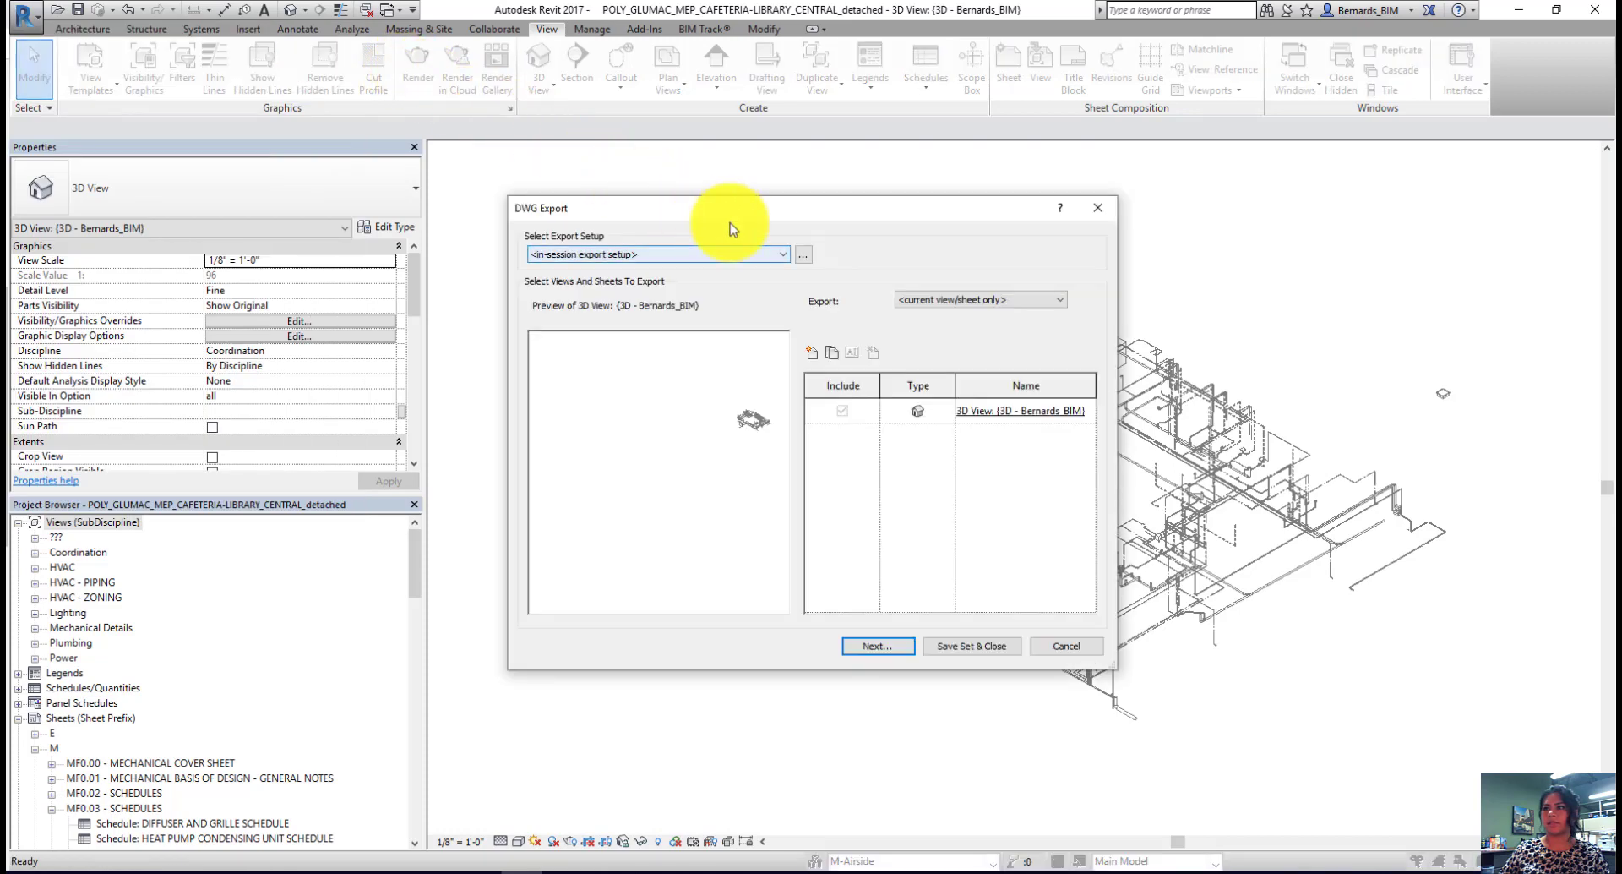
{"action": "left_click", "coordinate": [803, 253]}
{"action": "left_click", "coordinate": [849, 256]}
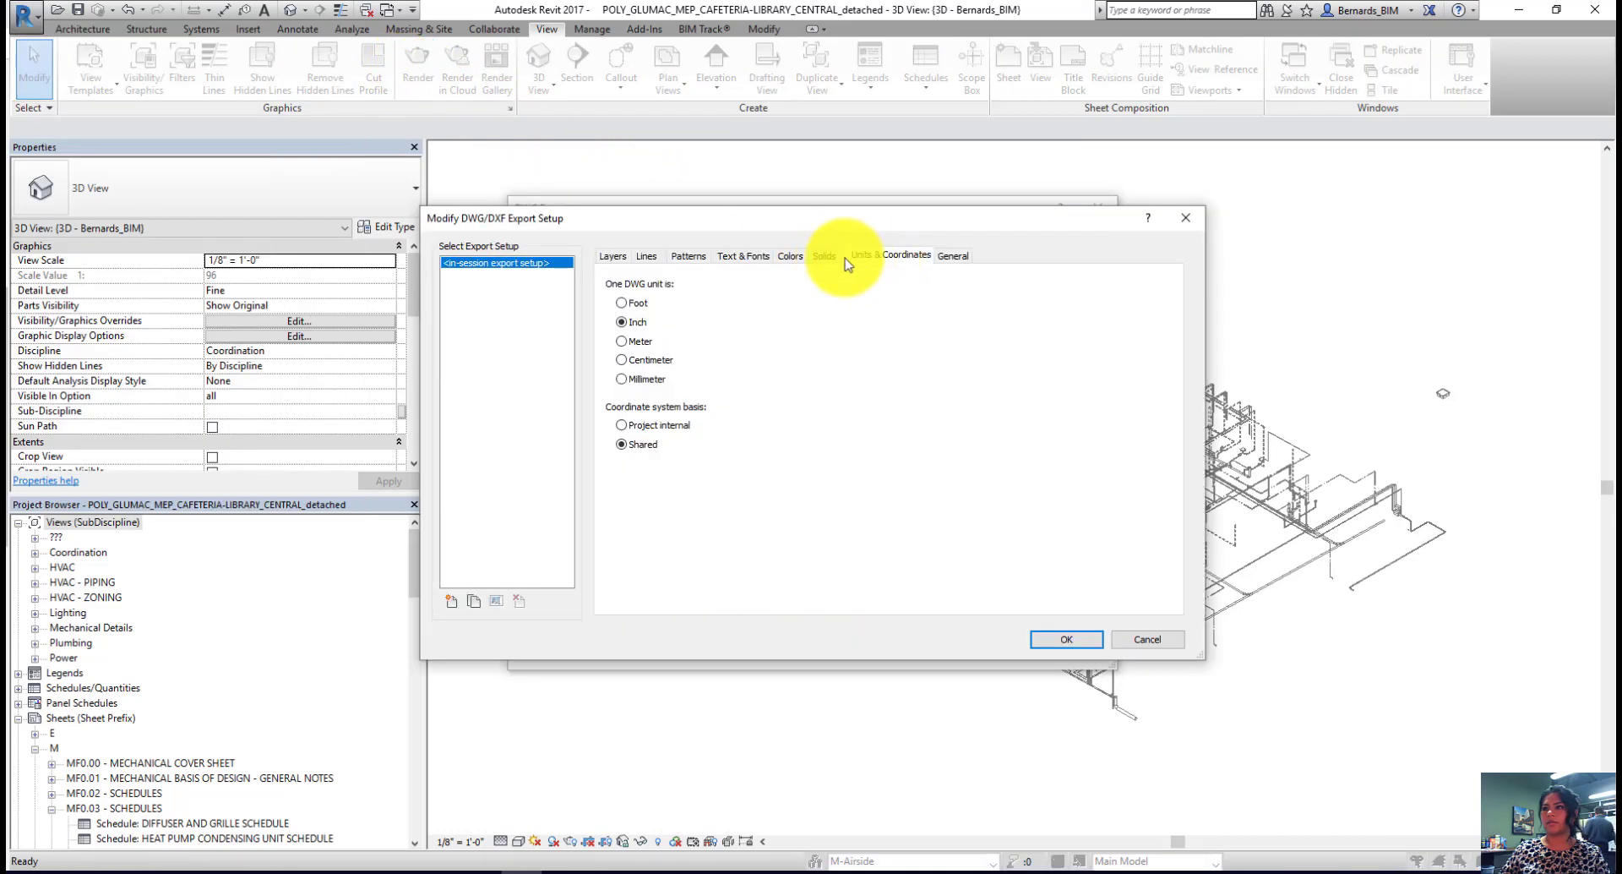
{"action": "left_click", "coordinate": [825, 256]}
{"action": "left_click", "coordinate": [1087, 642]}
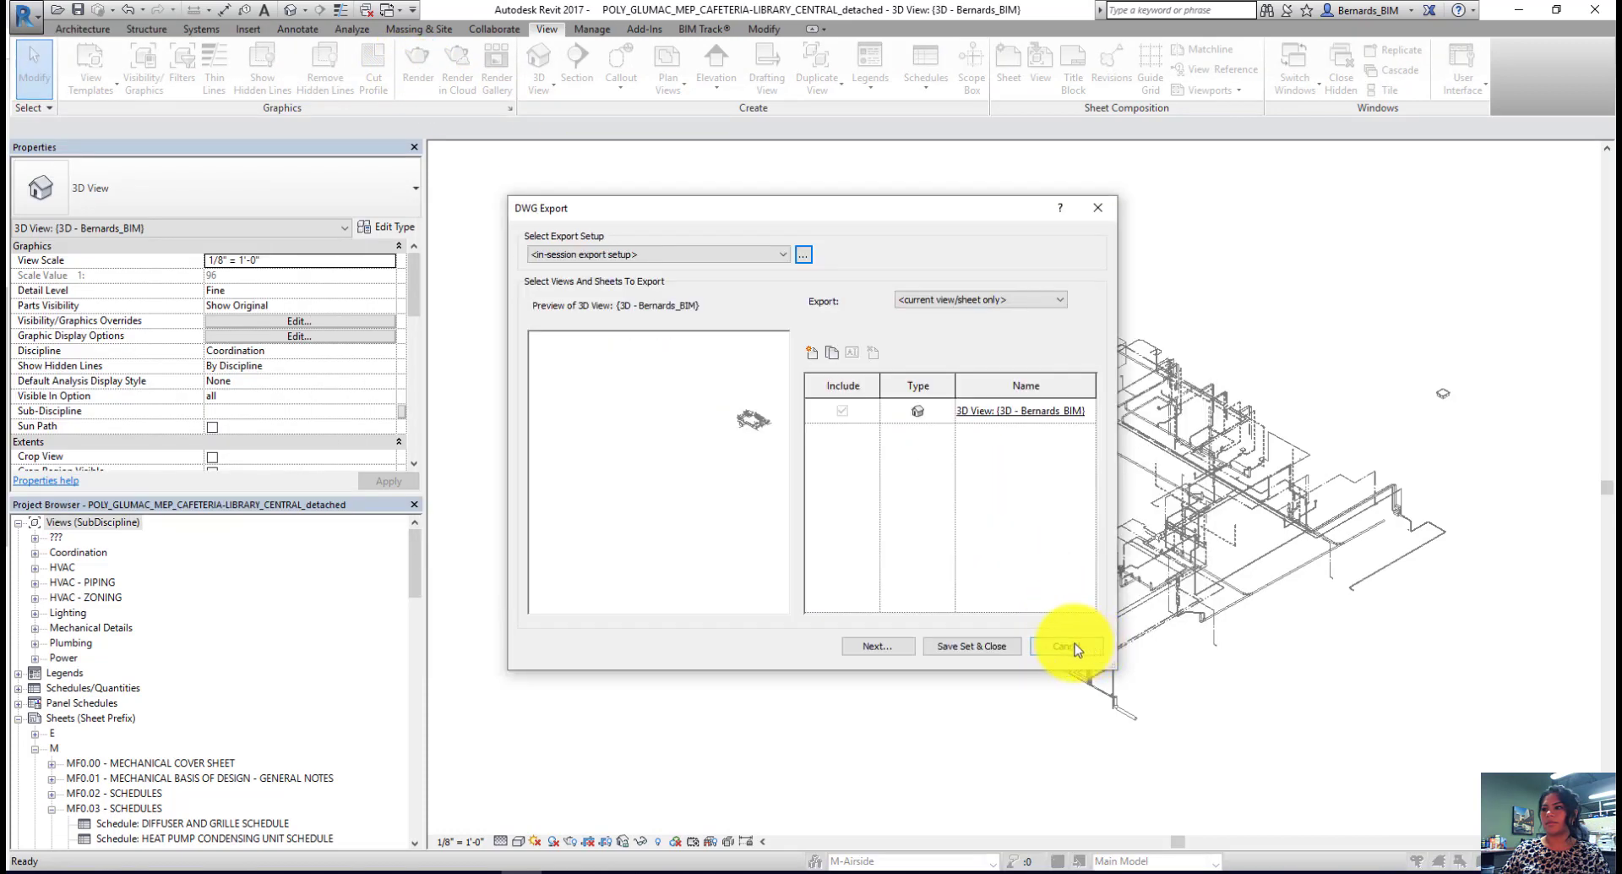
Step: Export the view to the 1657 Poly folder as AutoCAD 2013 DWG "TEST 1 plumbing", without exporting views on sheets and links as external references
{"action": "left_click", "coordinate": [878, 647]}
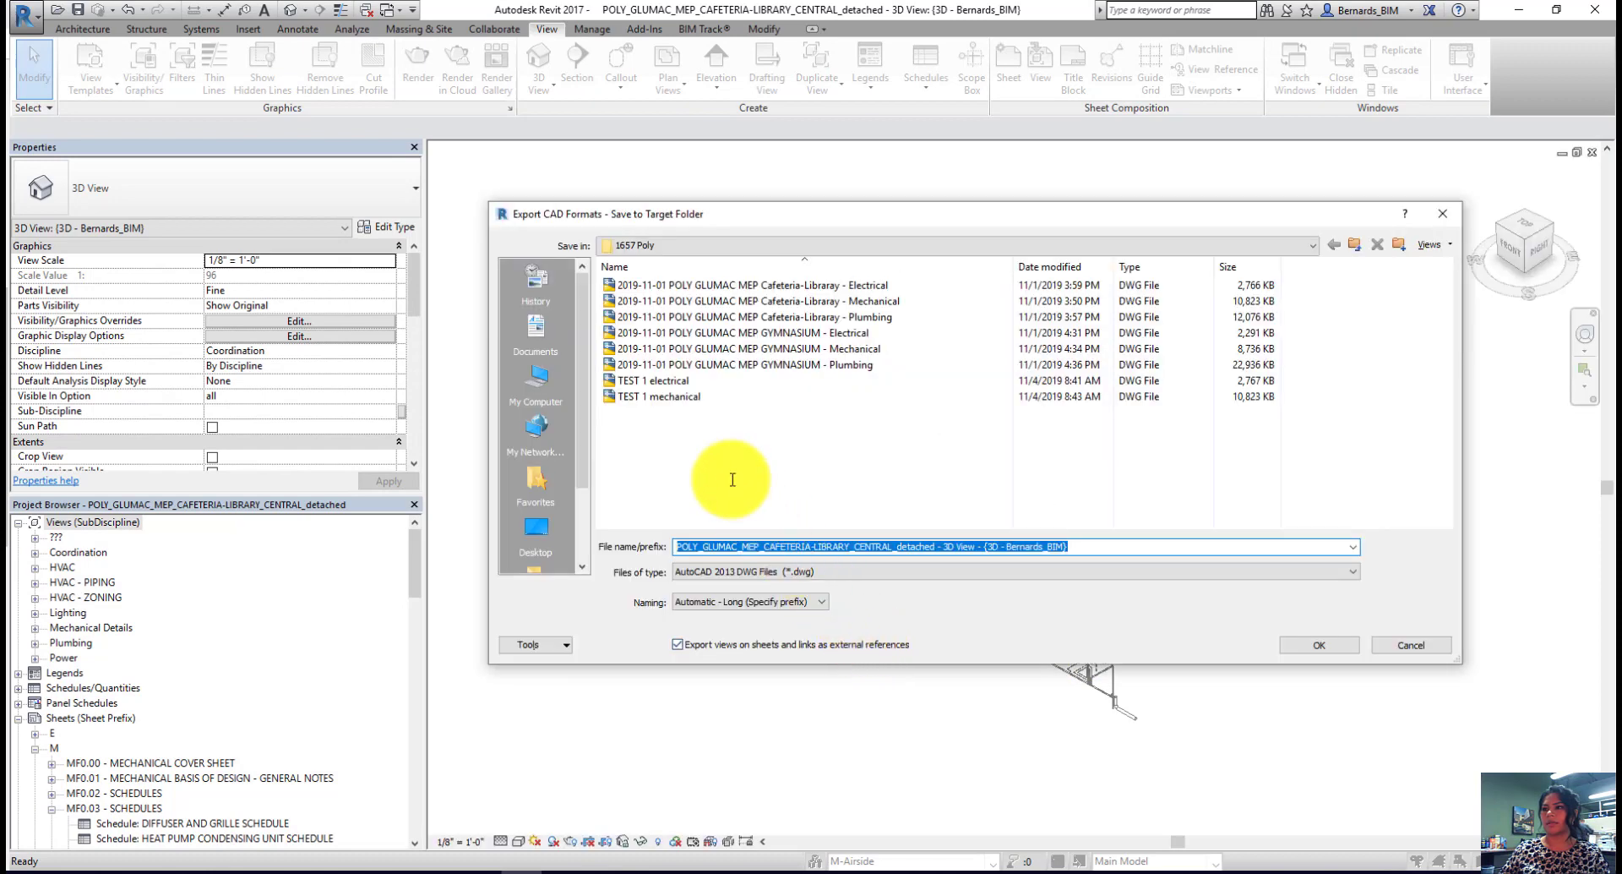
{"action": "left_click", "coordinate": [661, 397]}
{"action": "left_click", "coordinate": [790, 548]}
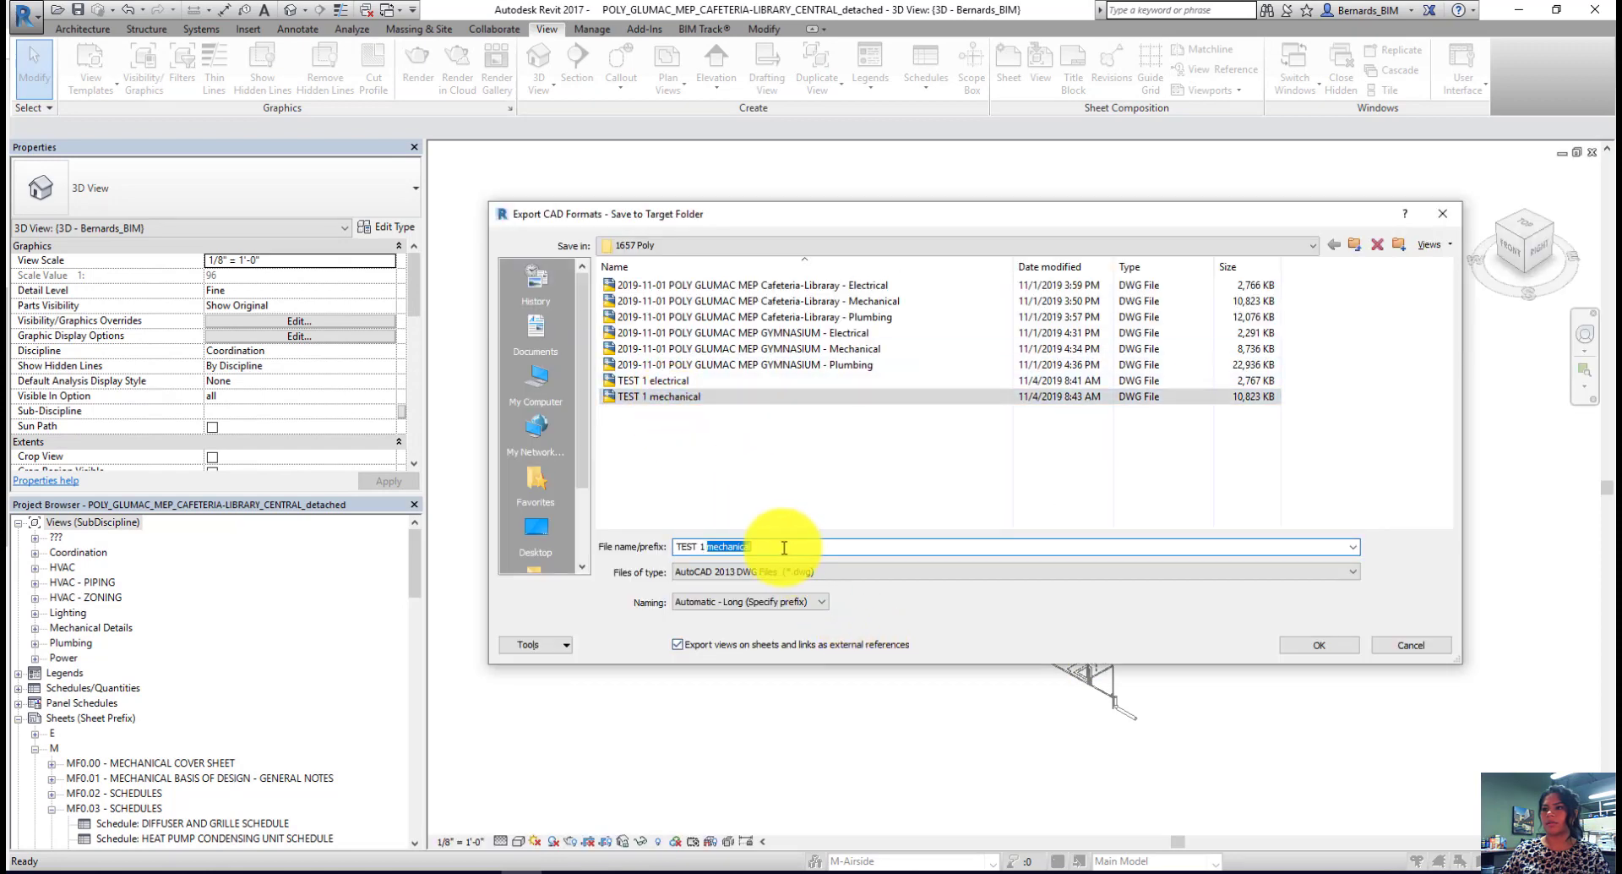
{"action": "type", "text": "plumbing"}
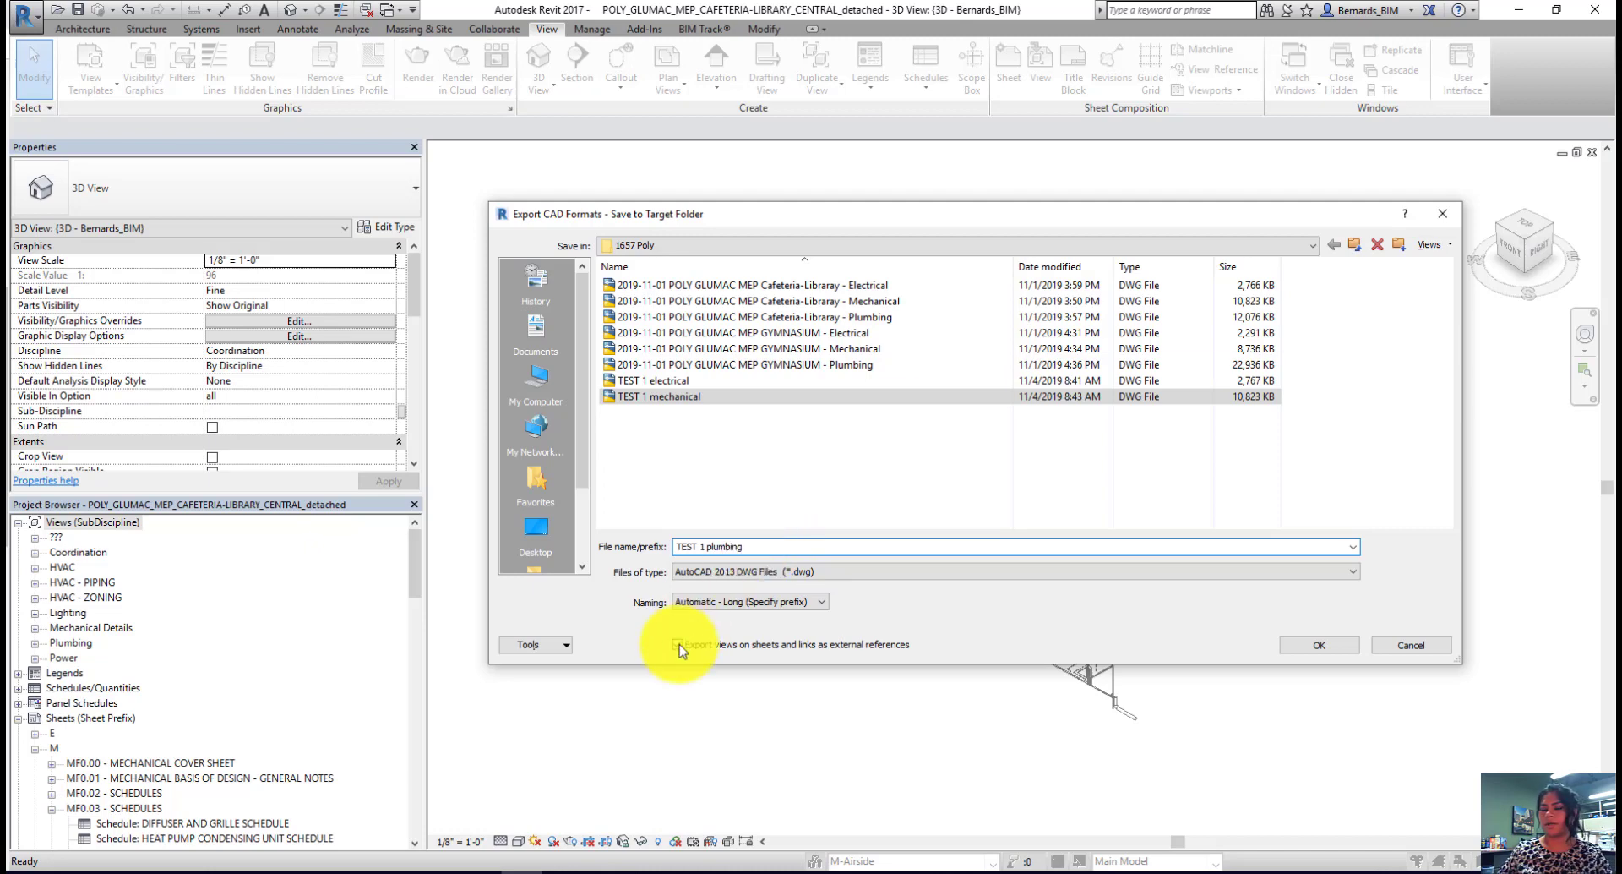
{"action": "left_click", "coordinate": [679, 645]}
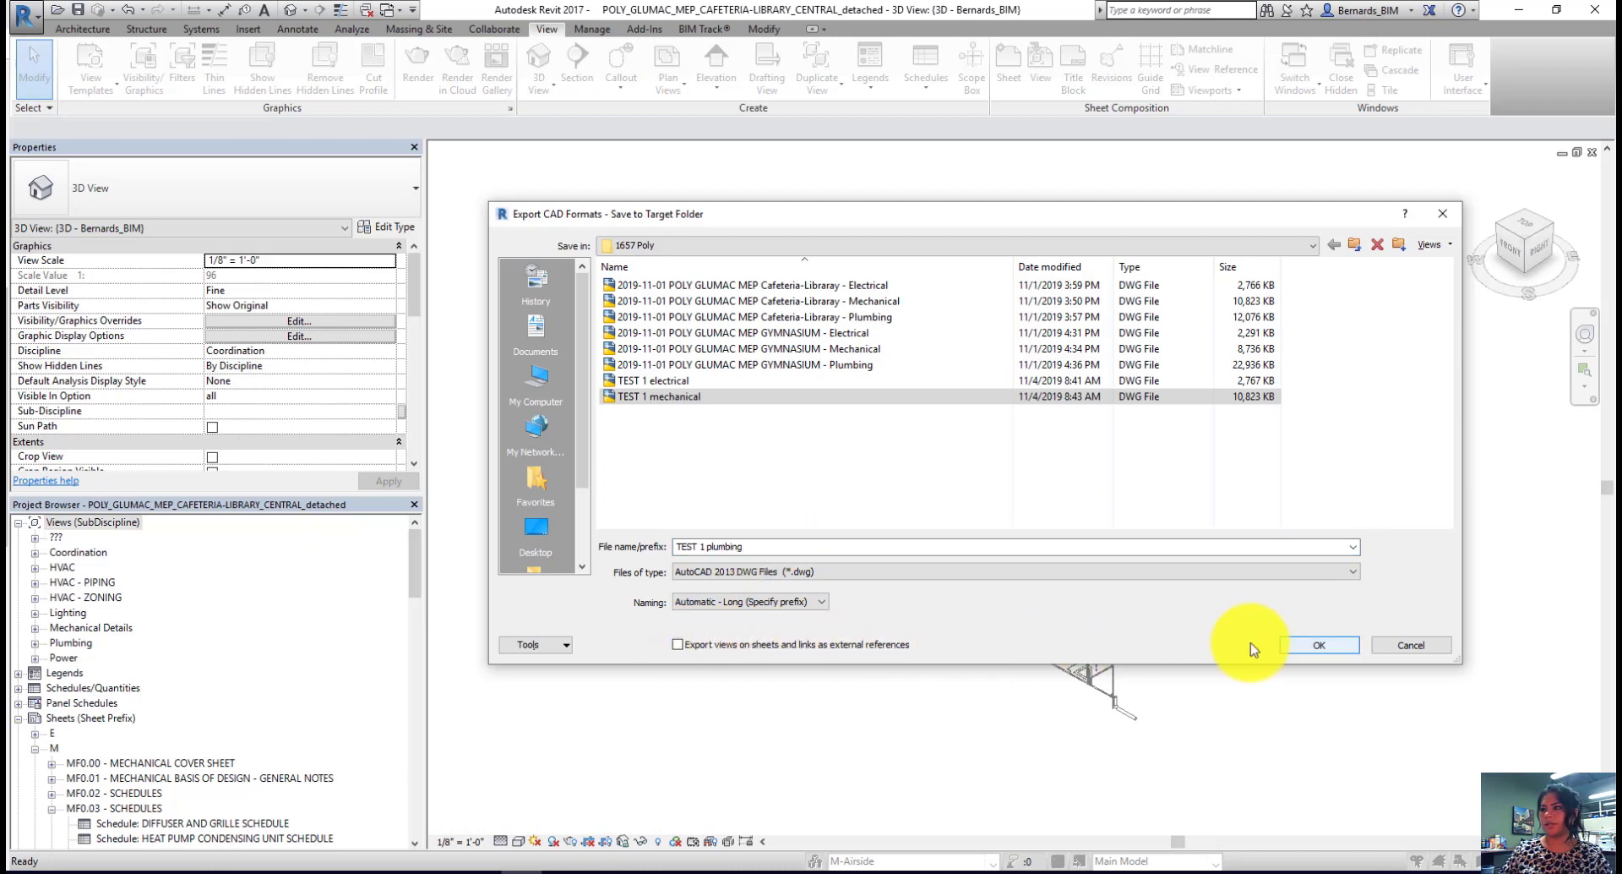
{"action": "left_click", "coordinate": [1301, 647]}
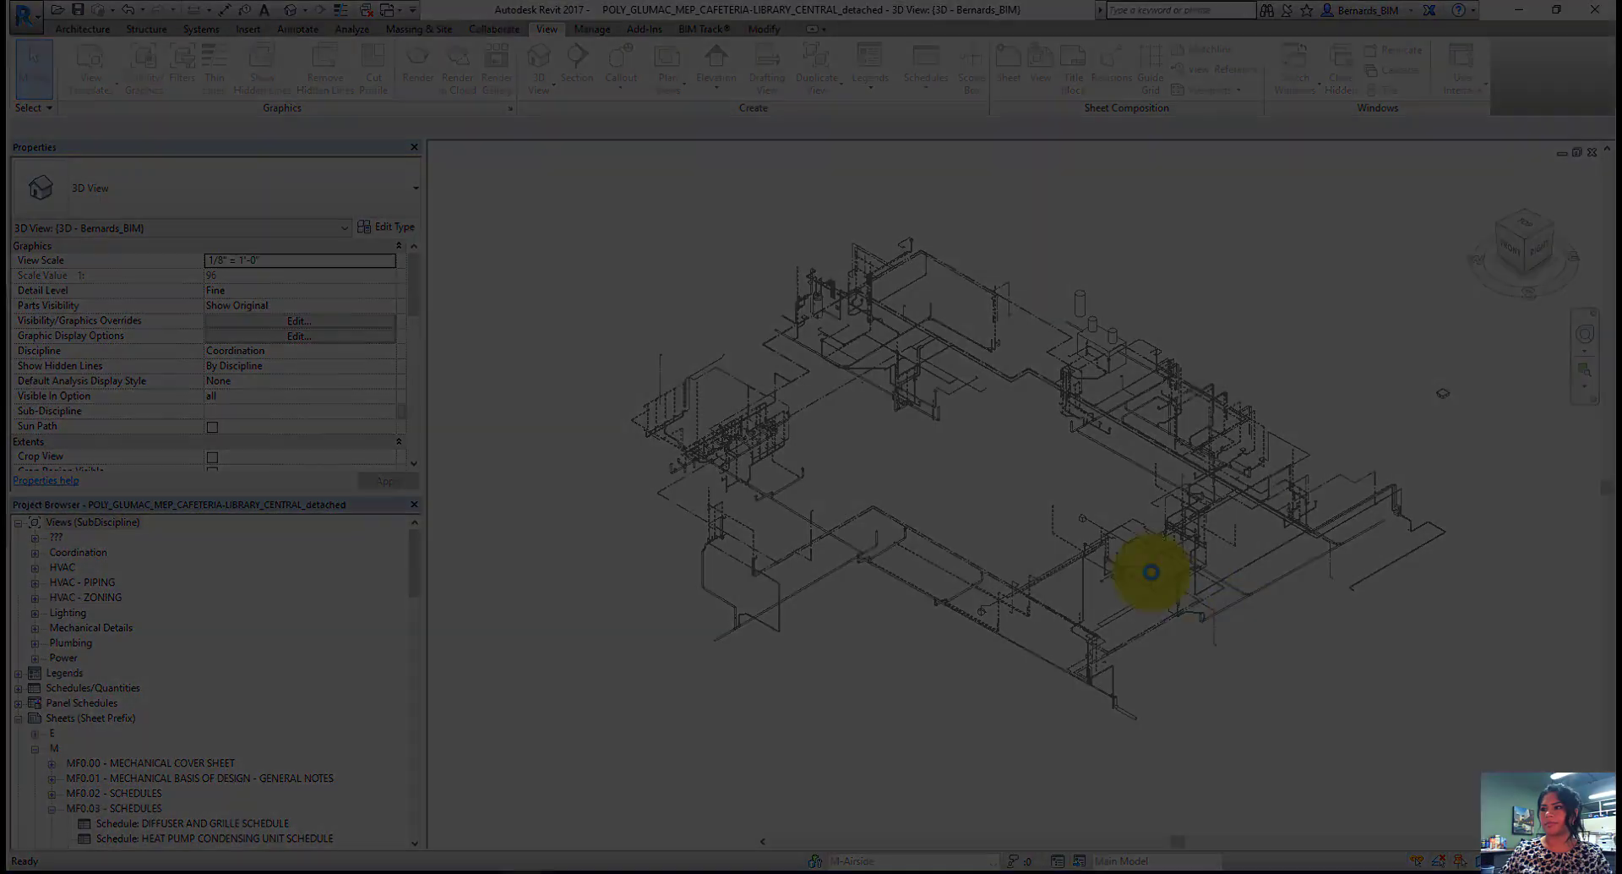